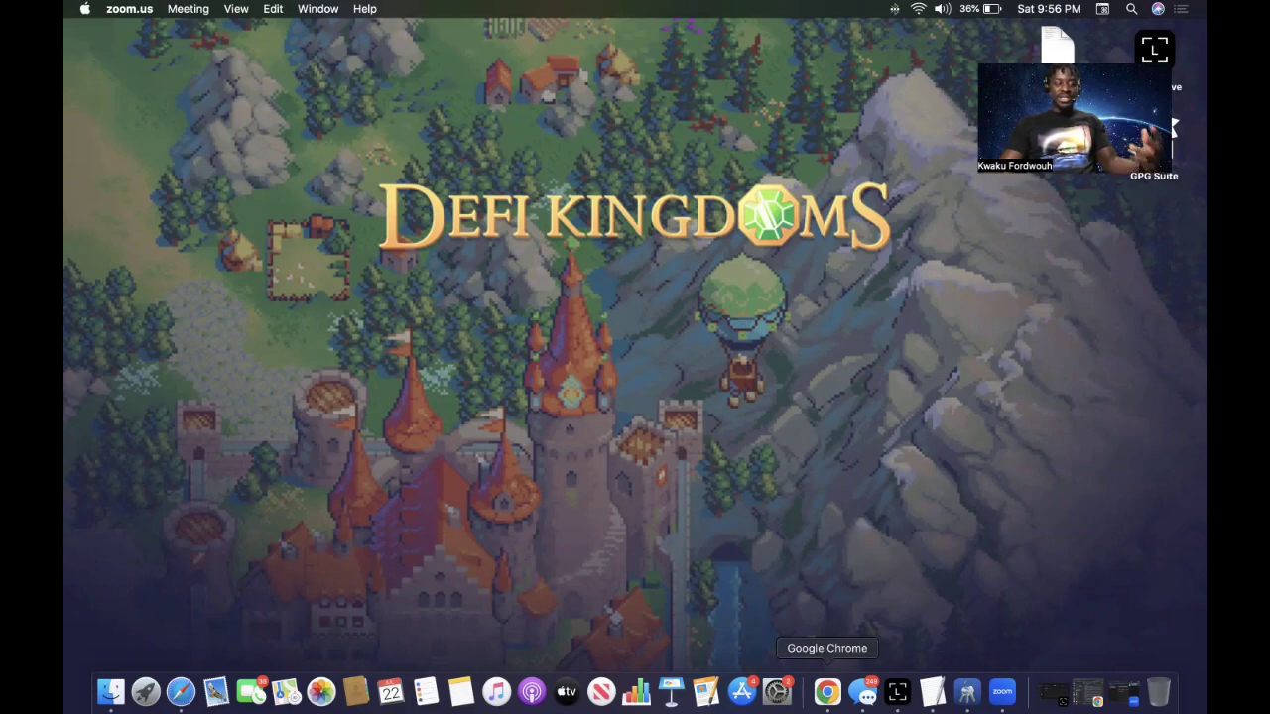
# Bring Chrome's GPGTools 'First steps' article forward and read through its Setup and Create key sections.
pyautogui.click(827, 691)
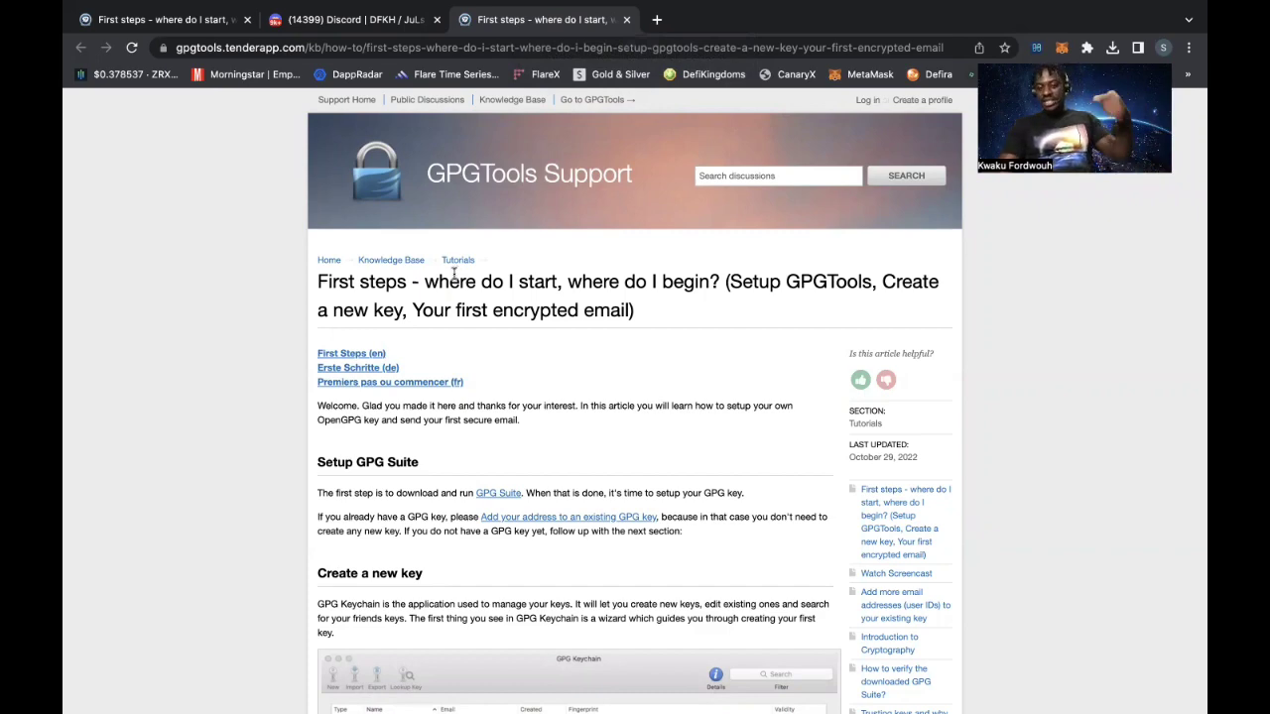
pyautogui.scroll(-2, 446, 276)
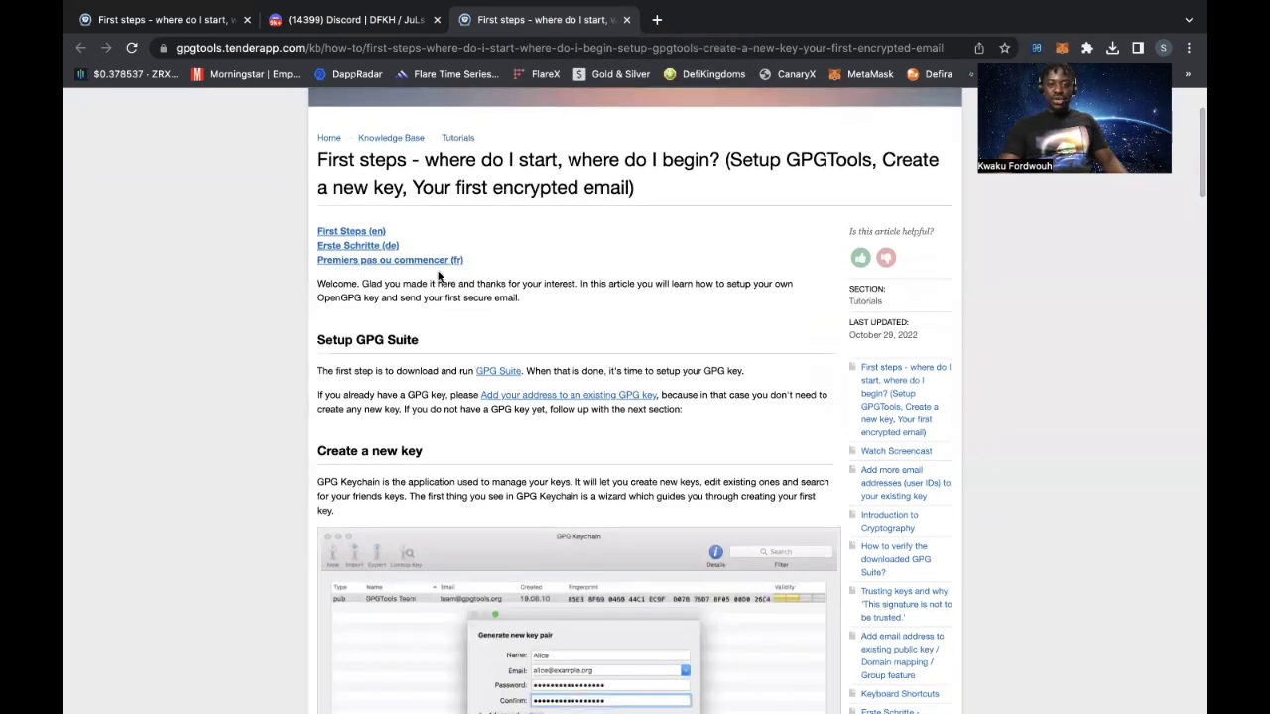
pyautogui.scroll(-3, 507, 383)
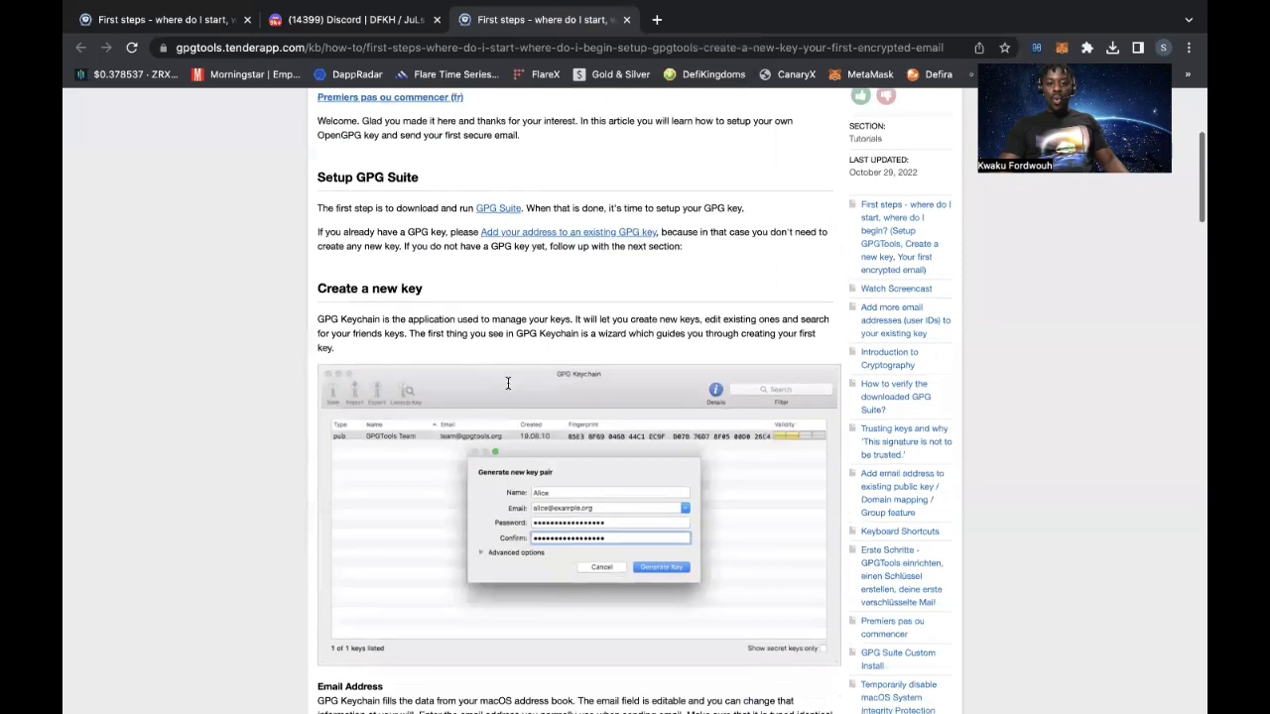
pyautogui.scroll(-3, 507, 383)
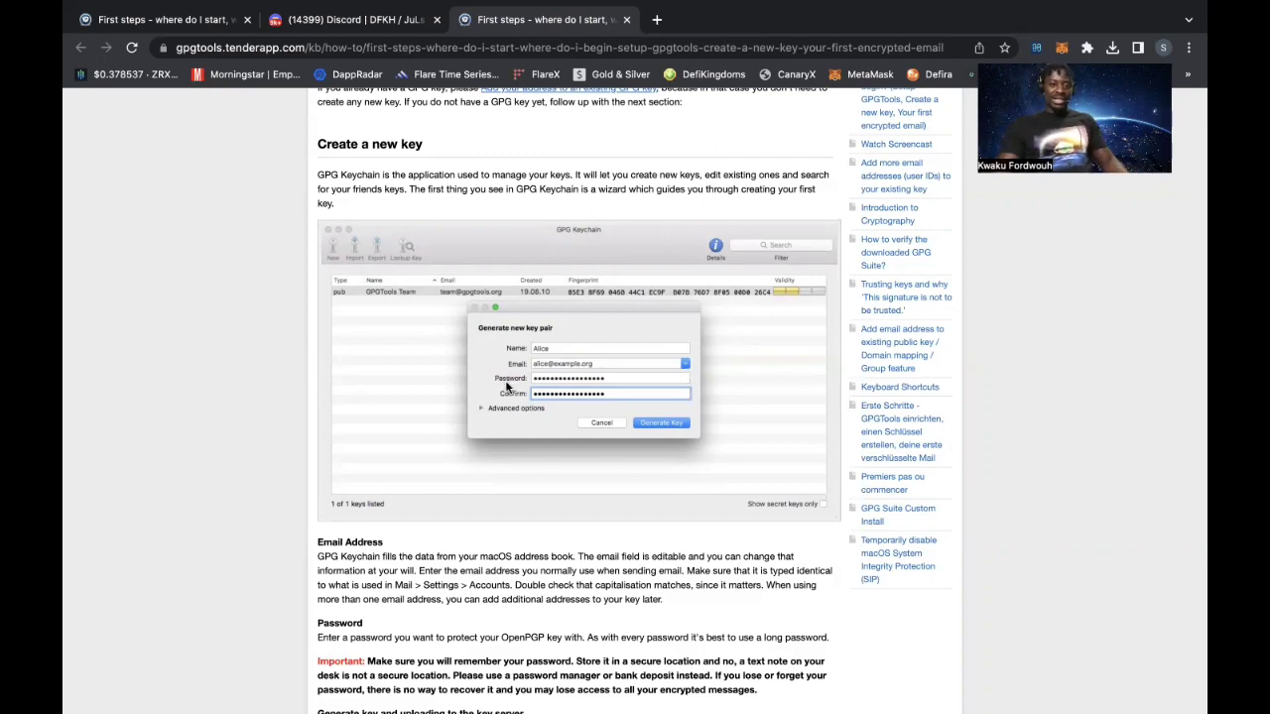
pyautogui.scroll(-10, 506, 387)
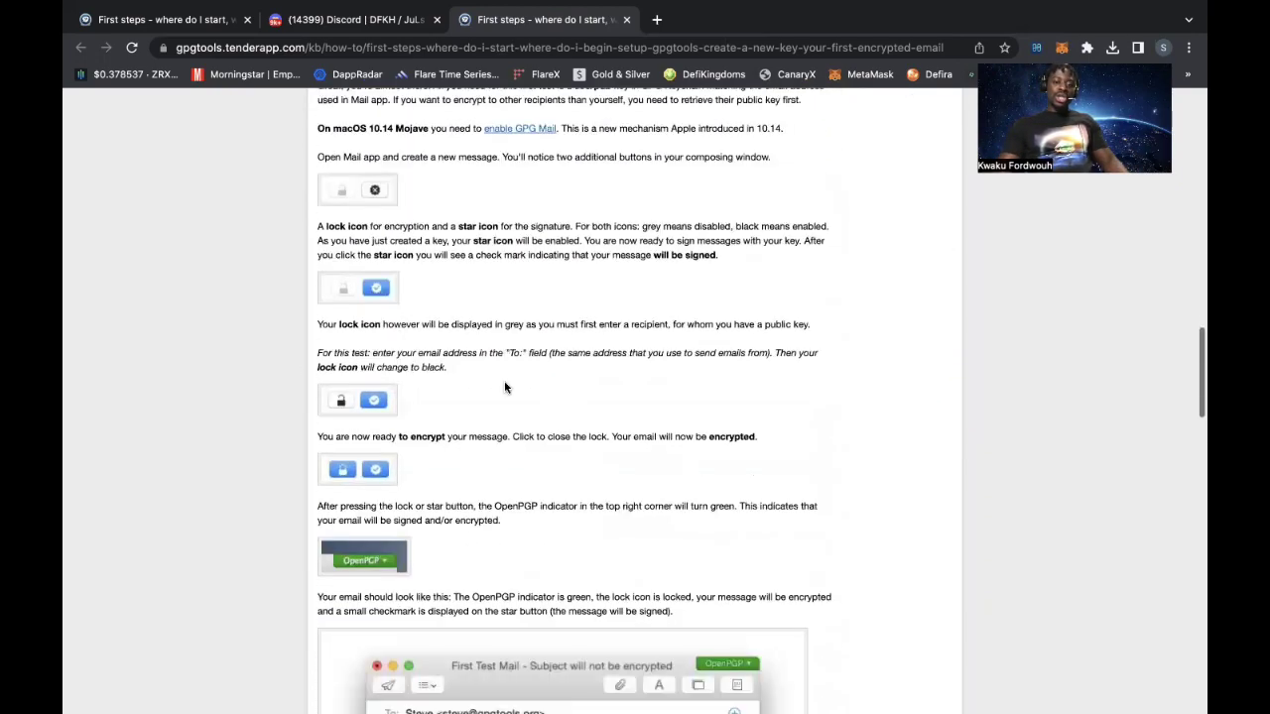
pyautogui.scroll(-15, 504, 387)
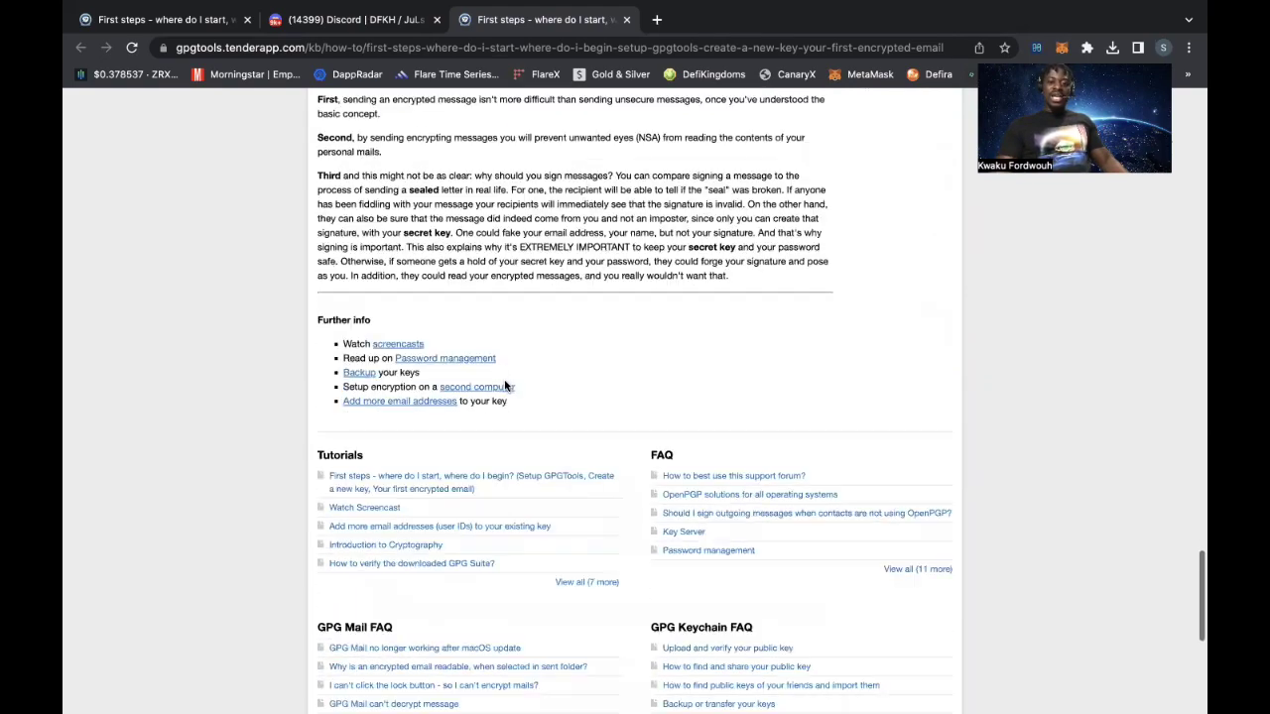
pyautogui.scroll(-5, 504, 387)
pyautogui.scroll(20, 504, 389)
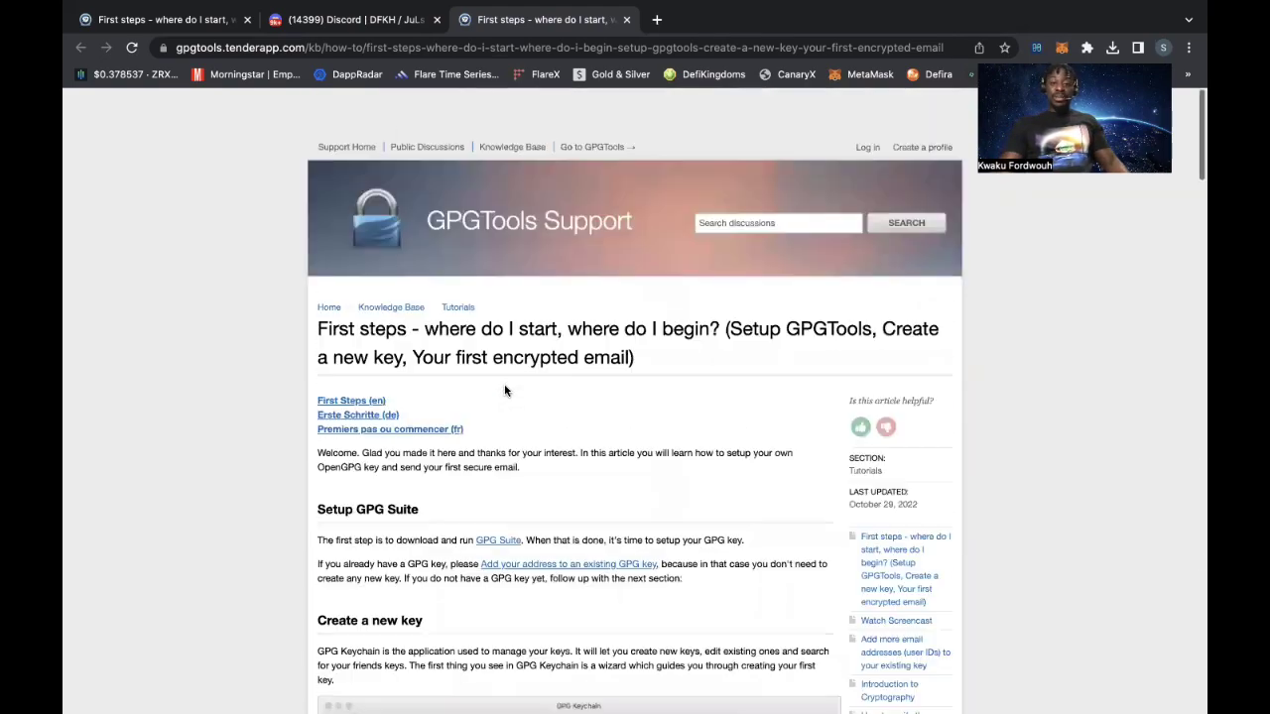
pyautogui.scroll(-10, 504, 390)
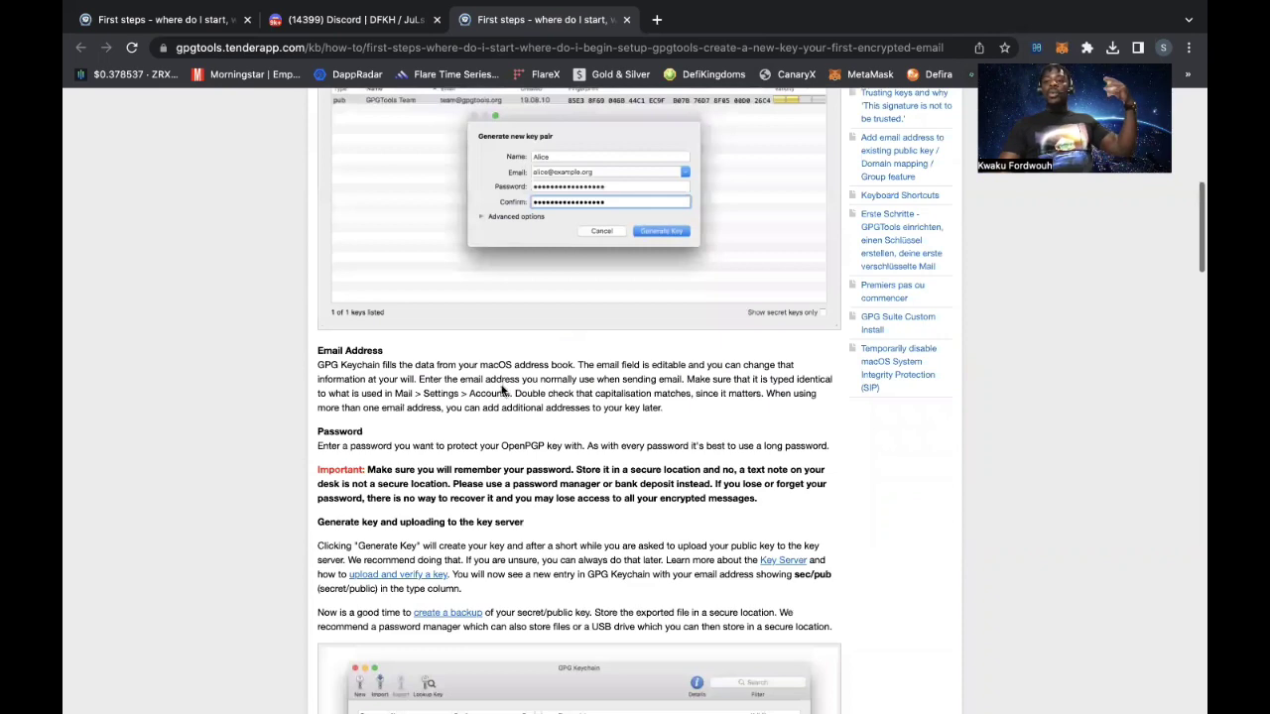
pyautogui.scroll(5, 504, 389)
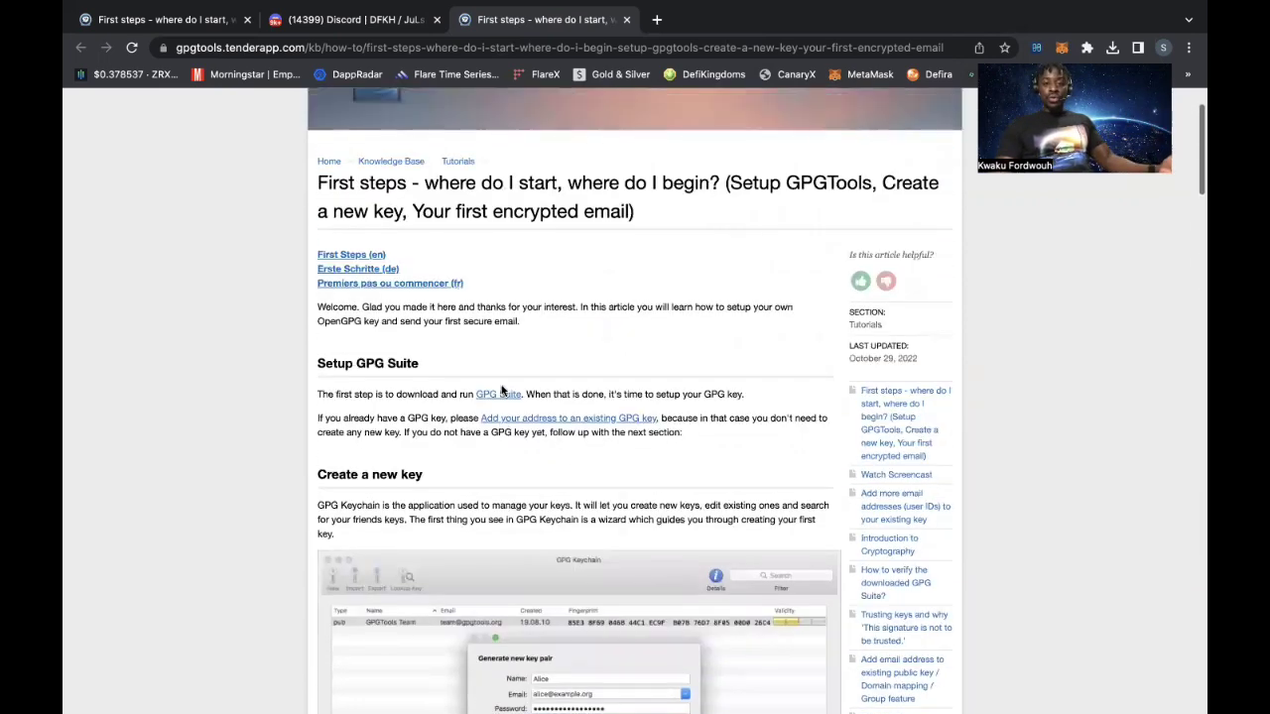
pyautogui.scroll(2, 502, 391)
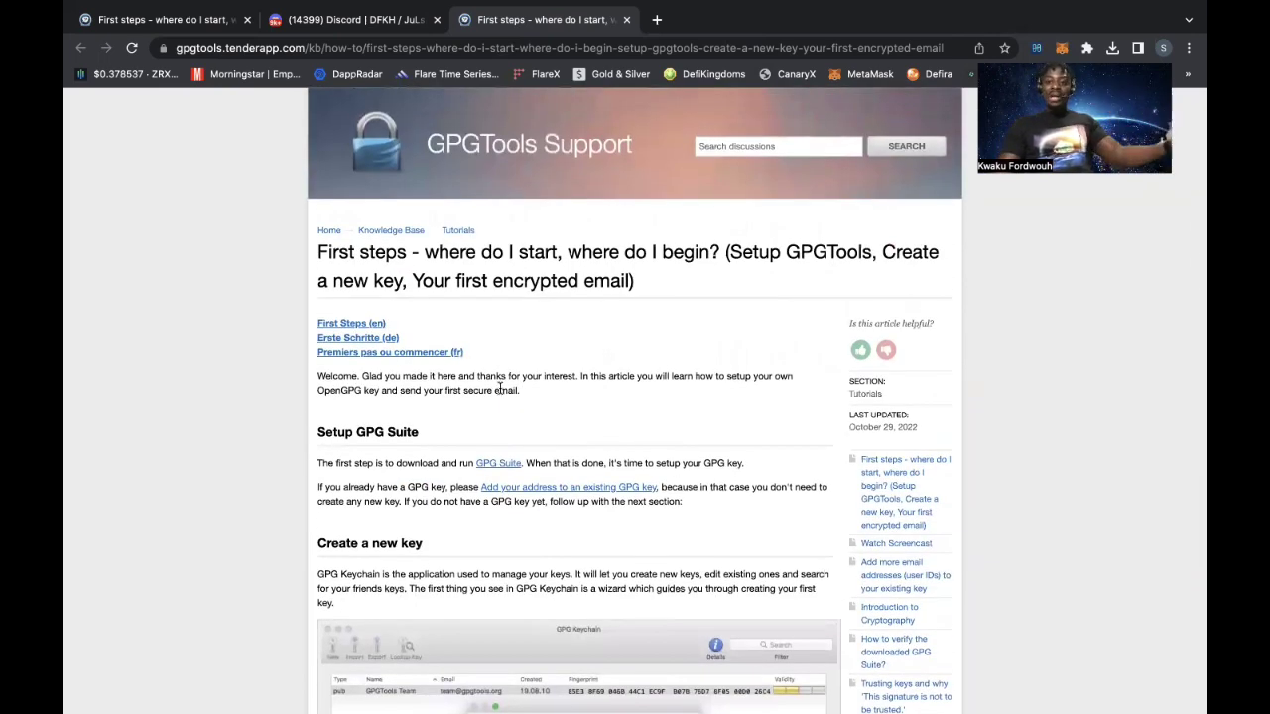
pyautogui.scroll(-2, 502, 391)
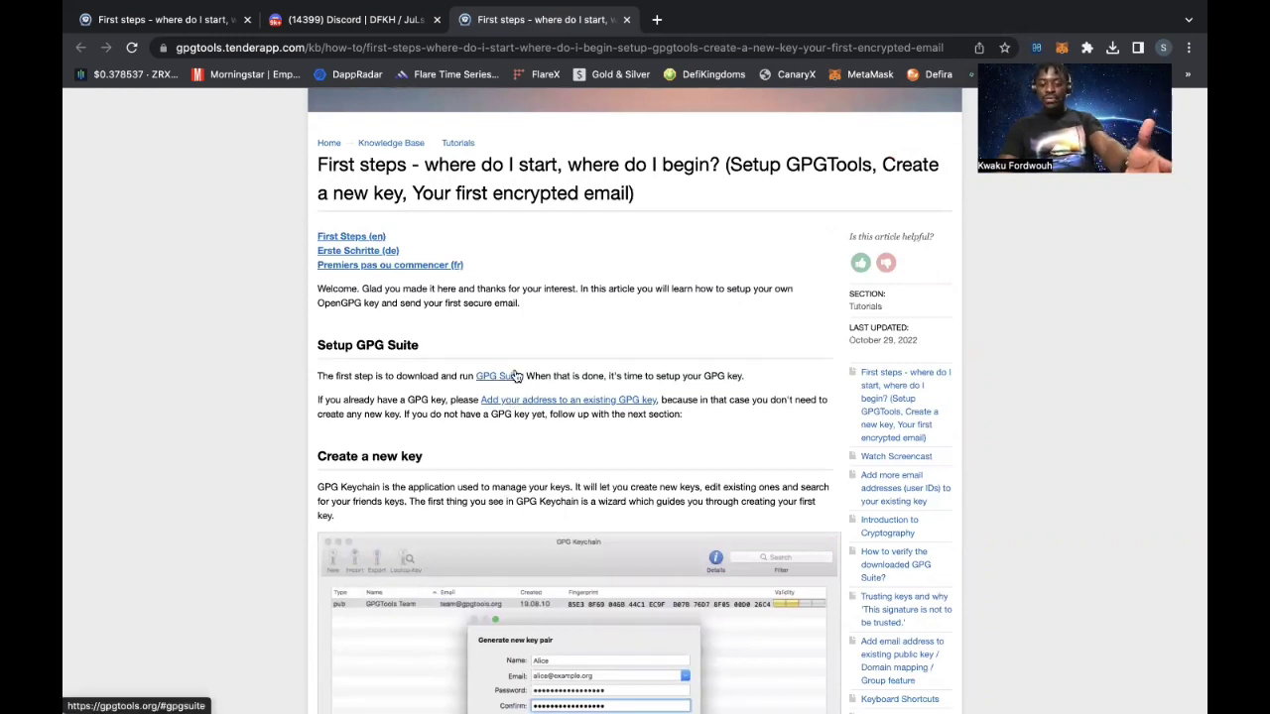
pyautogui.scroll(3, 498, 381)
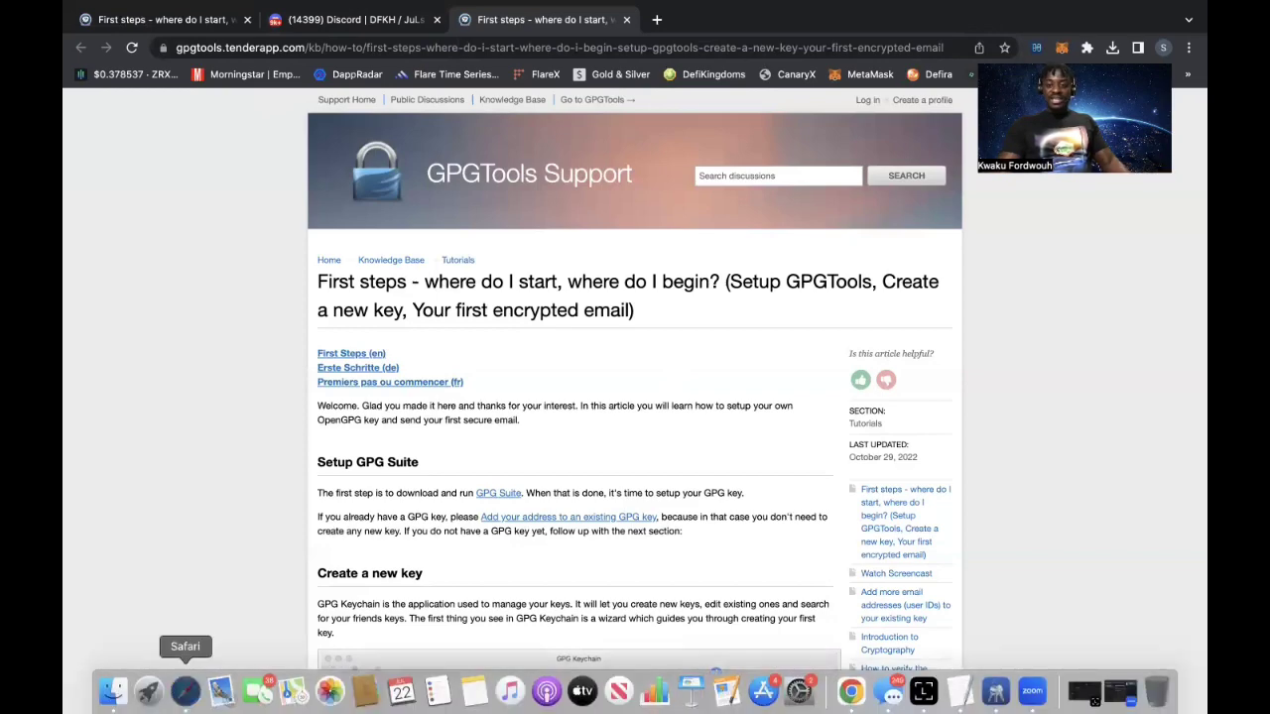
# Close the stray Safari window and launch GPG Keychain from Launchpad.
pyautogui.click(185, 704)
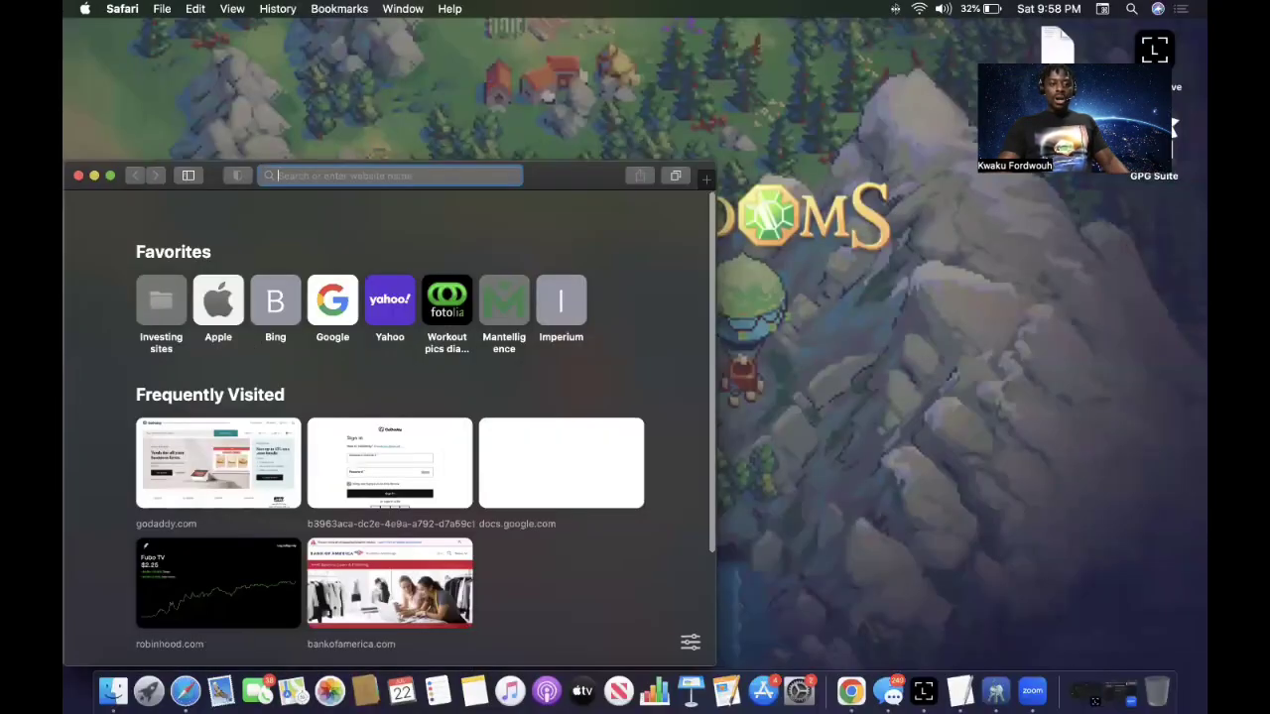
pyautogui.click(78, 177)
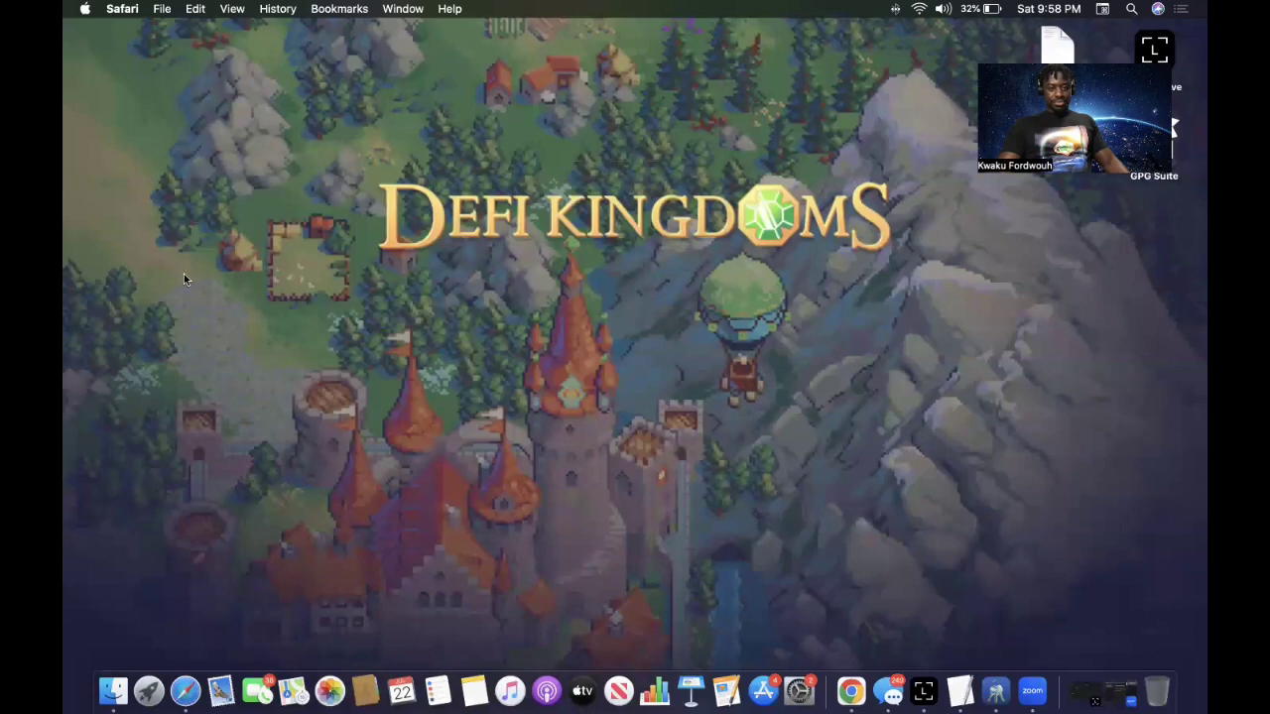
pyautogui.click(156, 697)
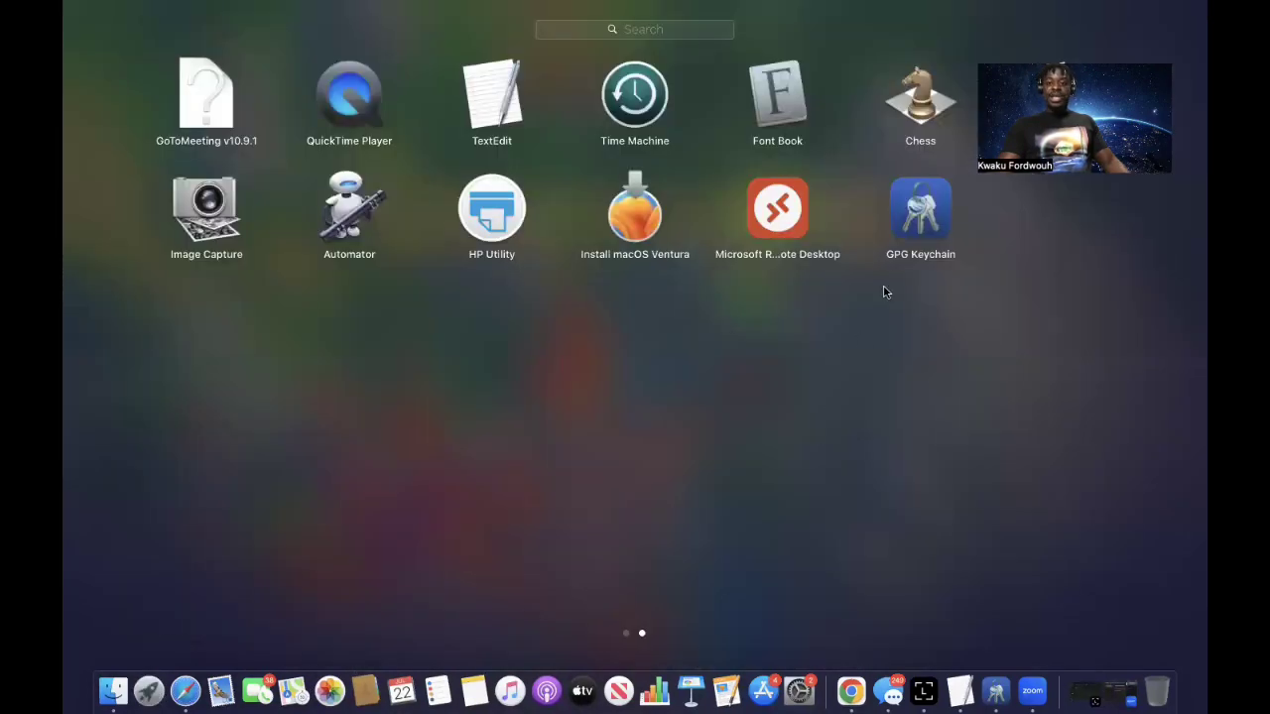
pyautogui.click(903, 236)
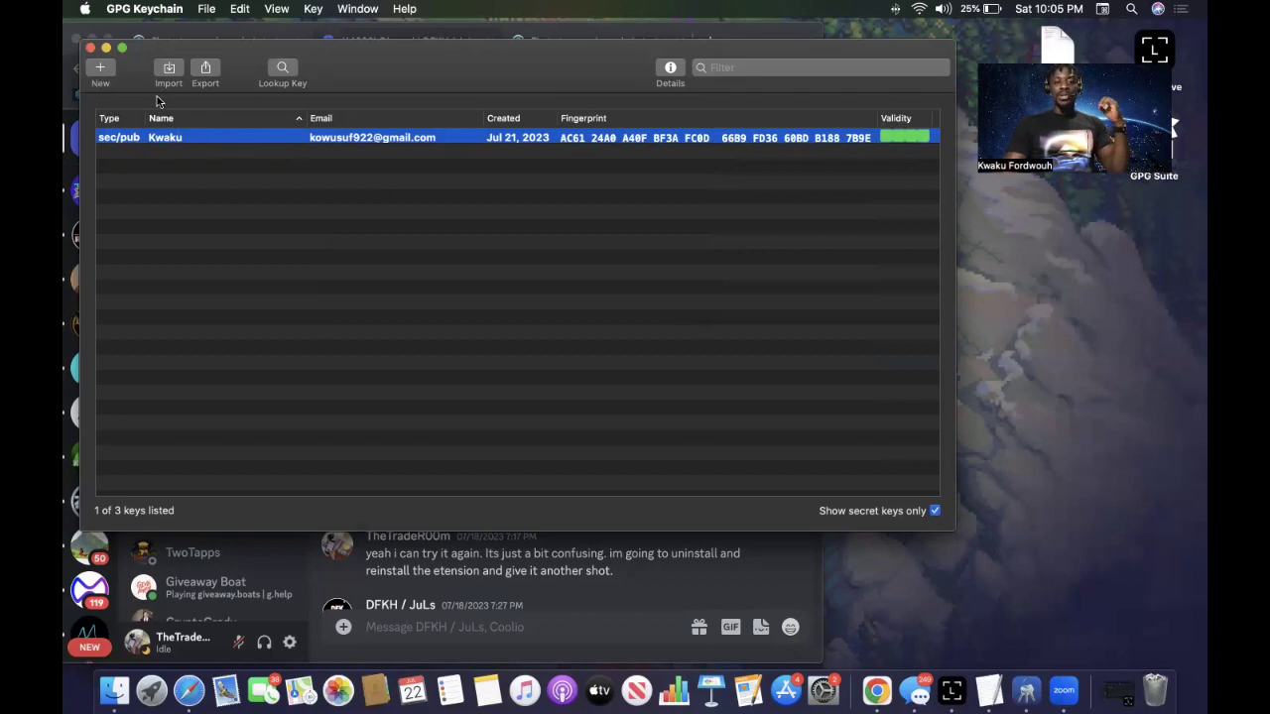
# Start a new key pair named TheTraderoom and enter the user's Gmail address.
pyautogui.click(100, 67)
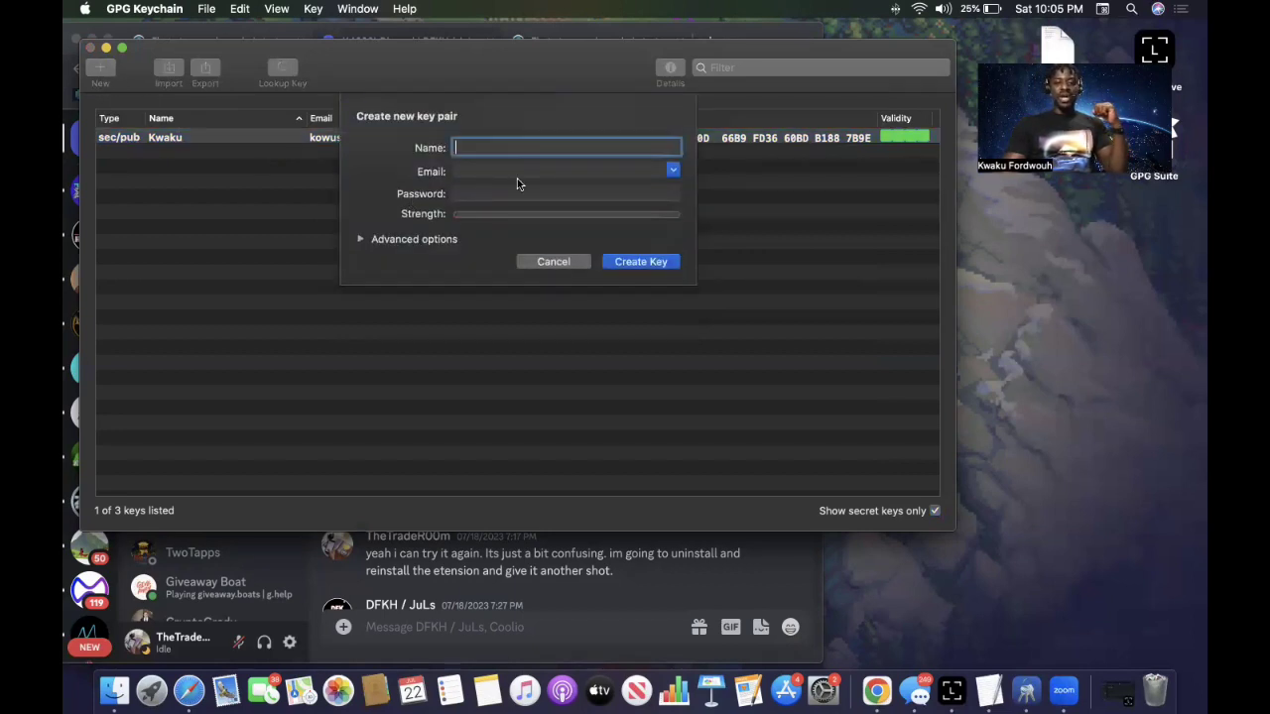
pyautogui.write('The')
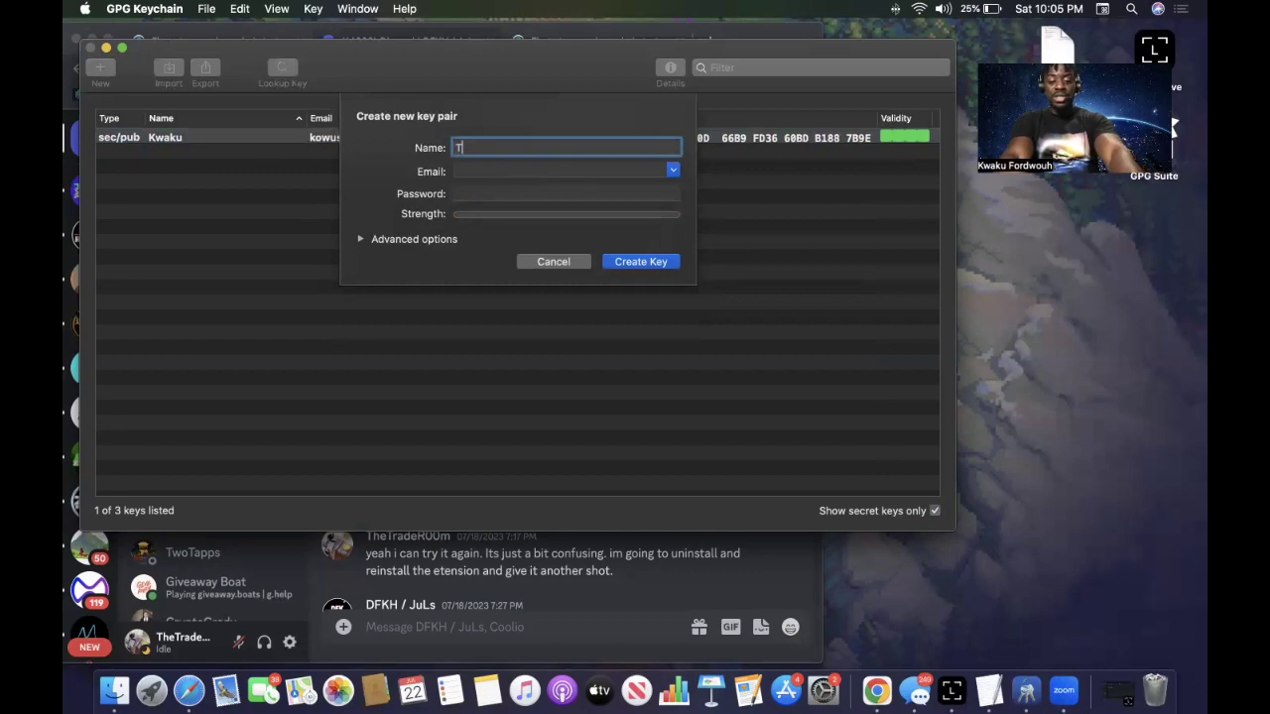
pyautogui.press('BackSpace')
pyautogui.write('e')
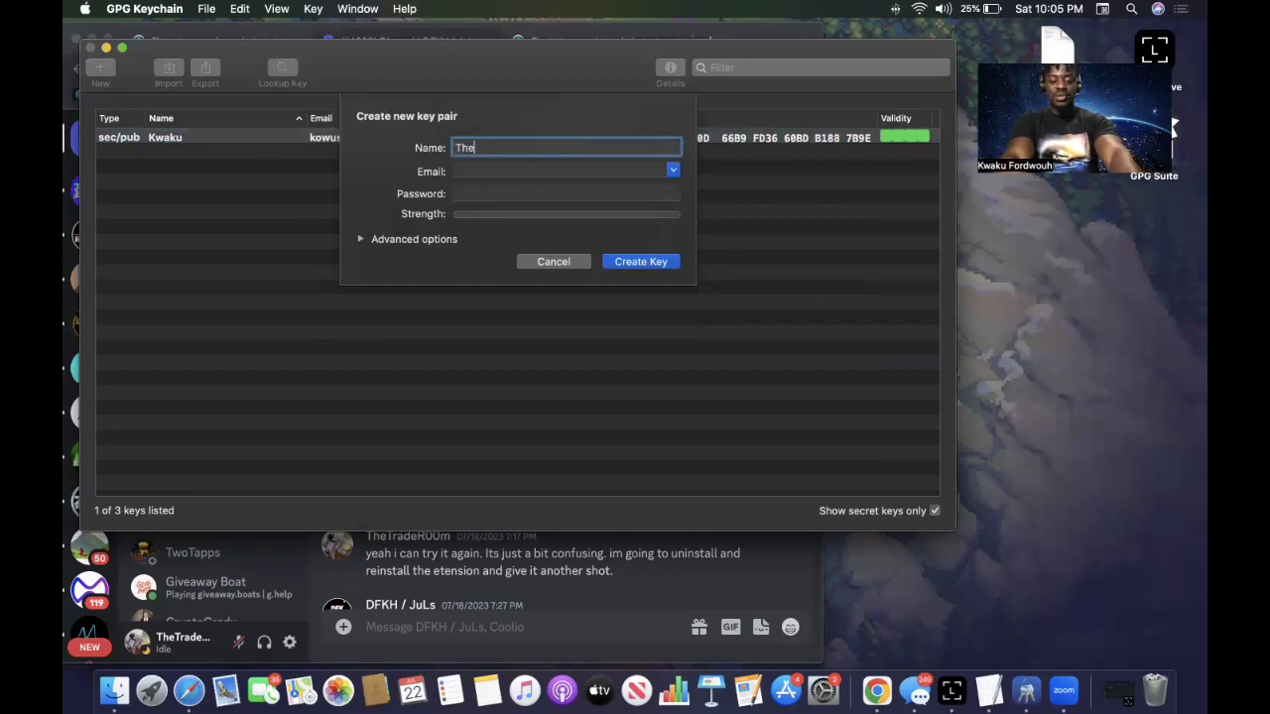
pyautogui.write('Traderoom')
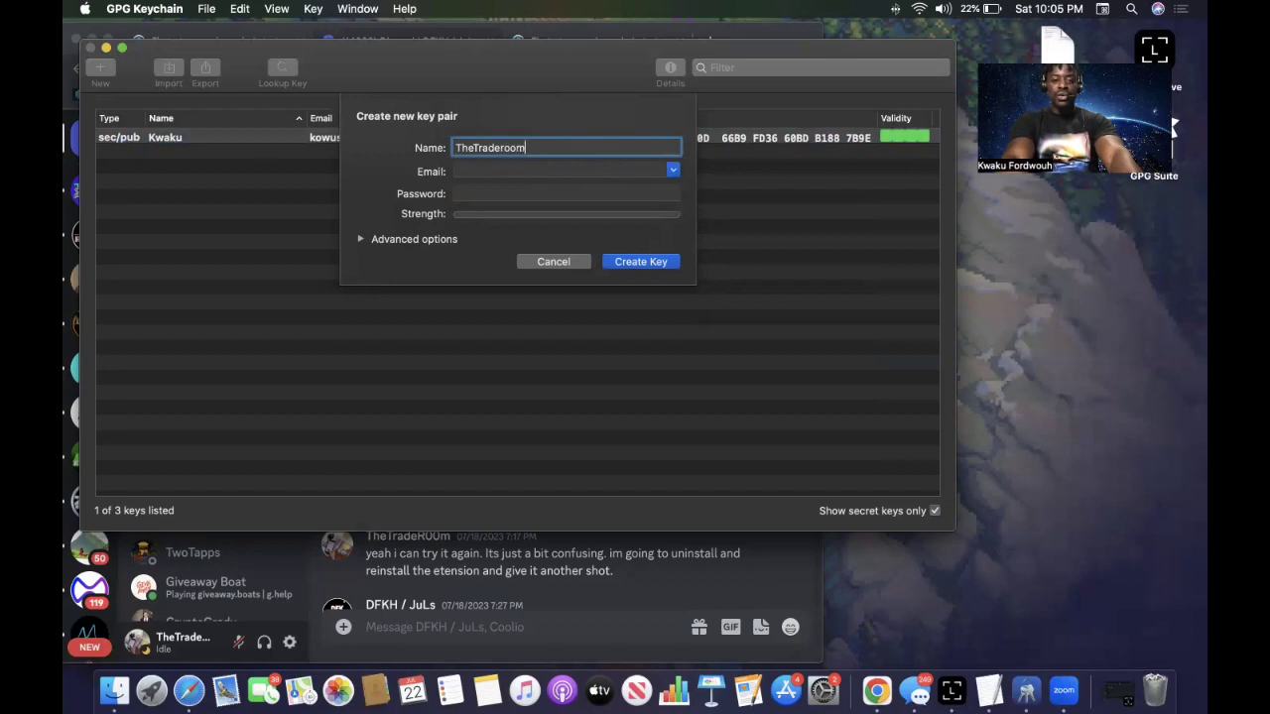
pyautogui.click(557, 168)
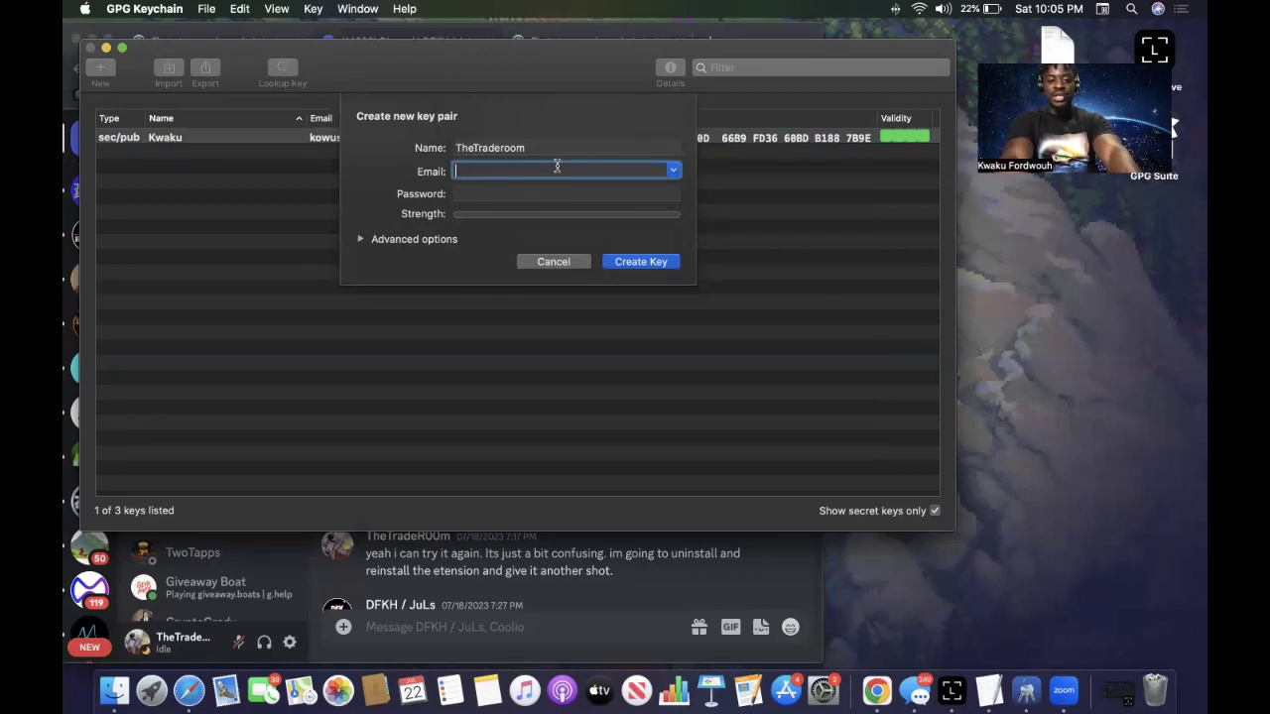
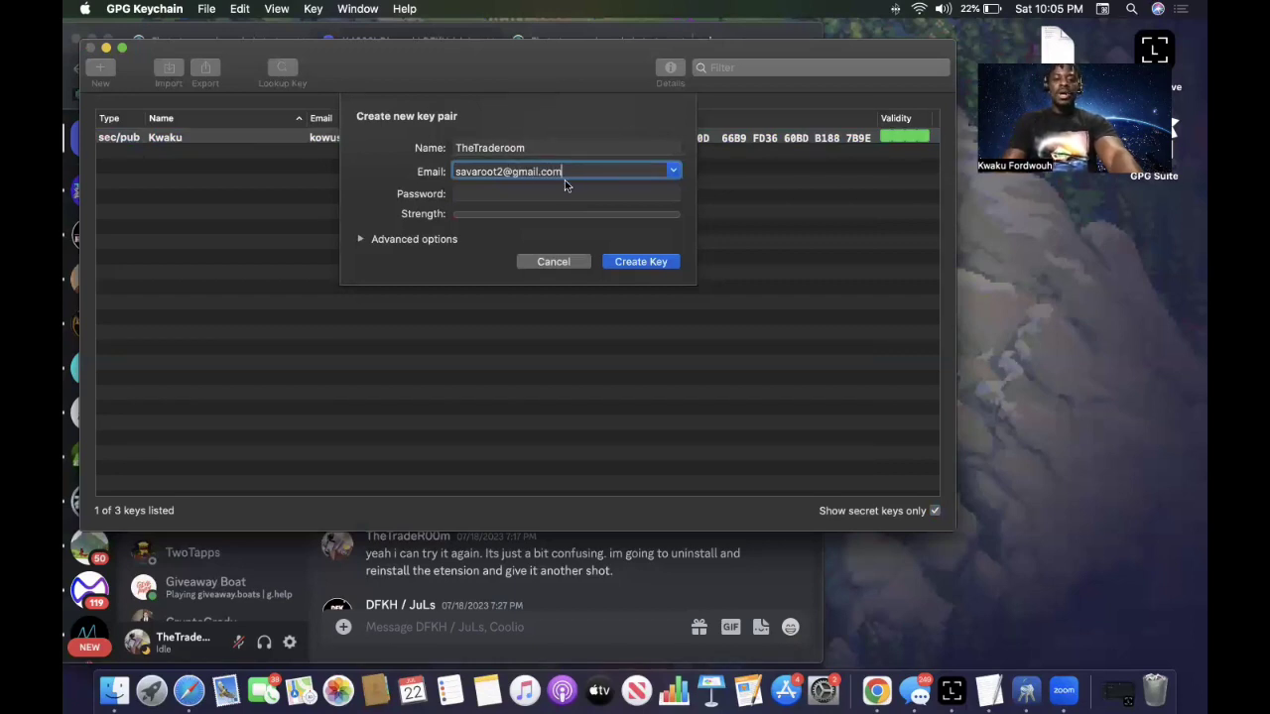
# Enter the key password and retype it in the confirmation field.
pyautogui.click(570, 189)
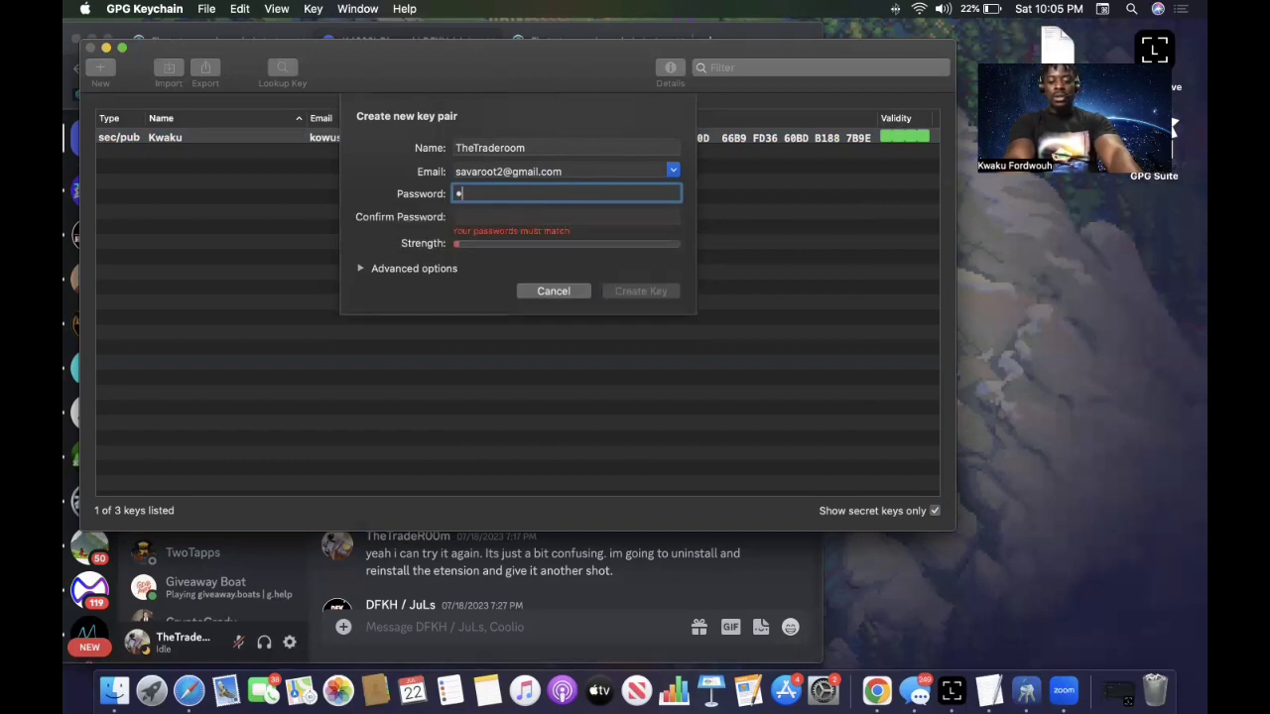
pyautogui.write('•••••••••••')
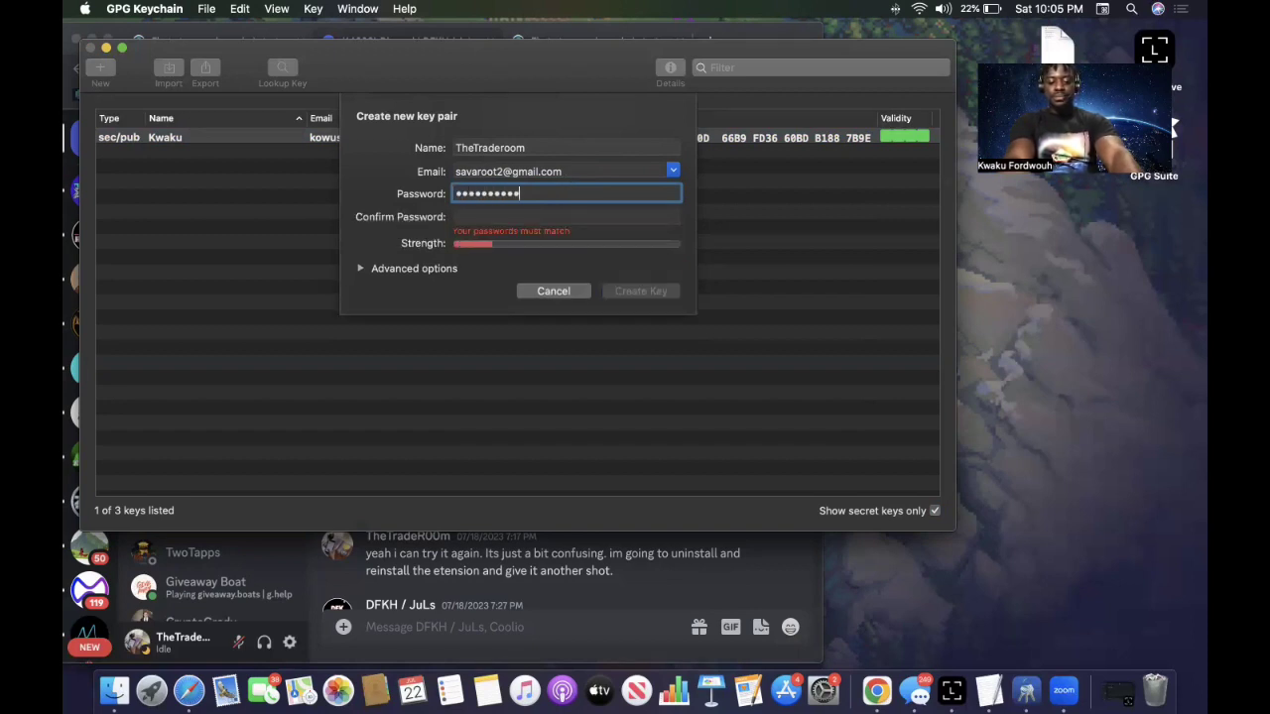
pyautogui.write('••••')
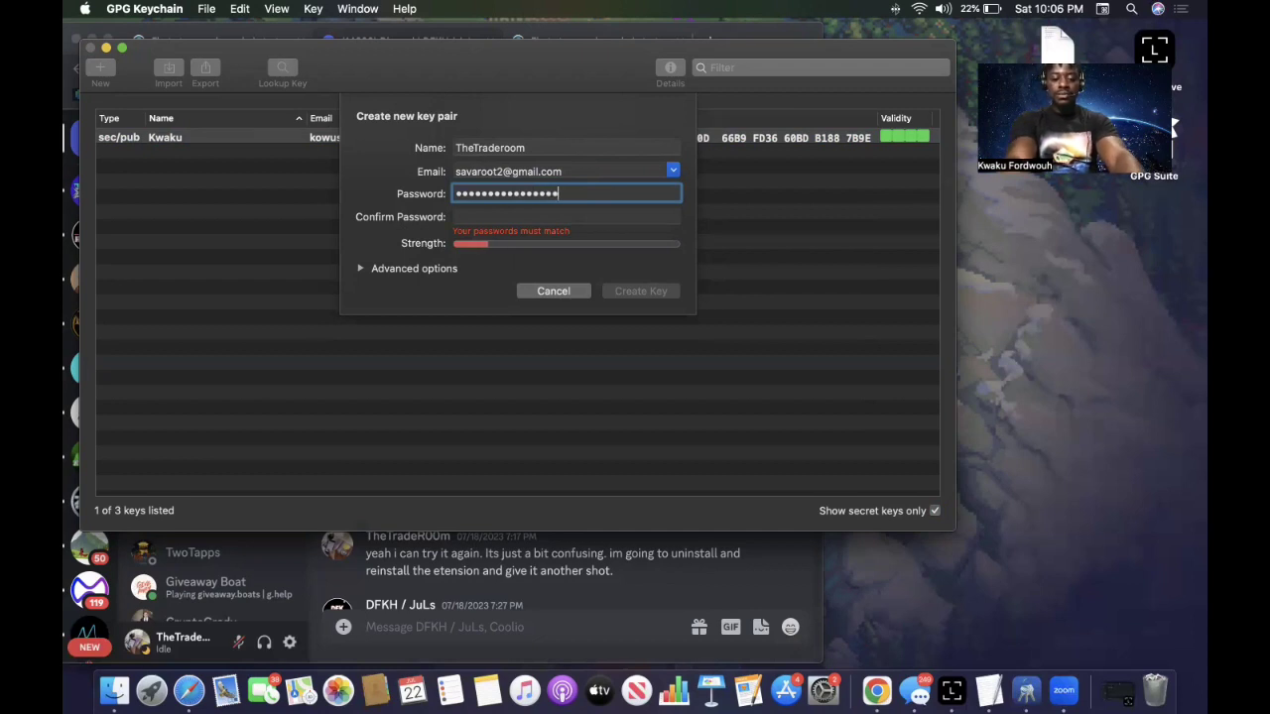
pyautogui.write('•')
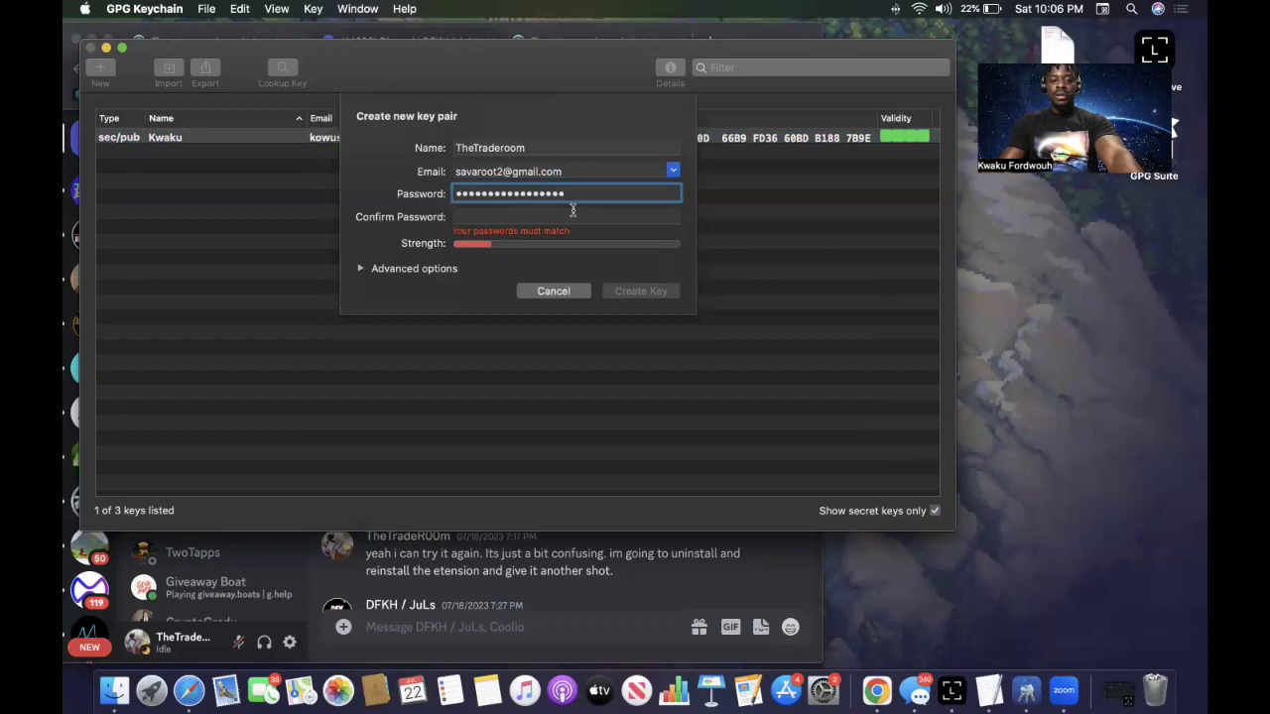
pyautogui.click(573, 213)
pyautogui.write('••••••')
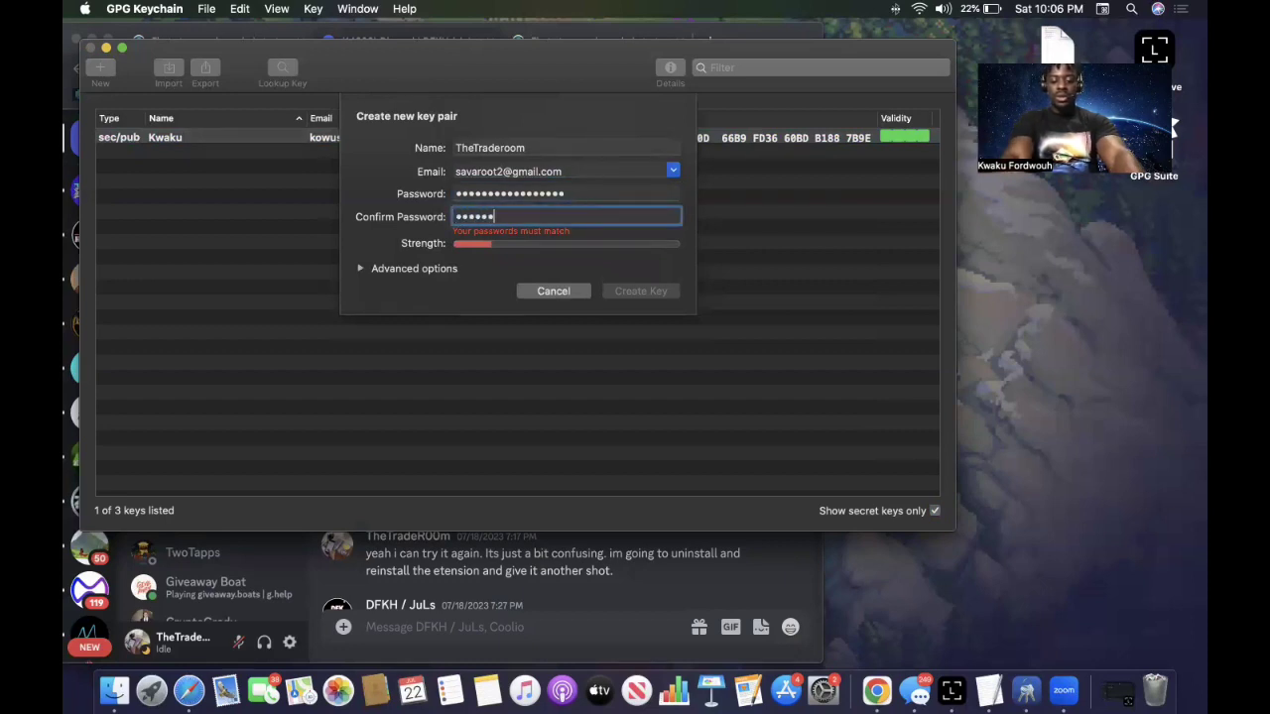
pyautogui.write('••••••')
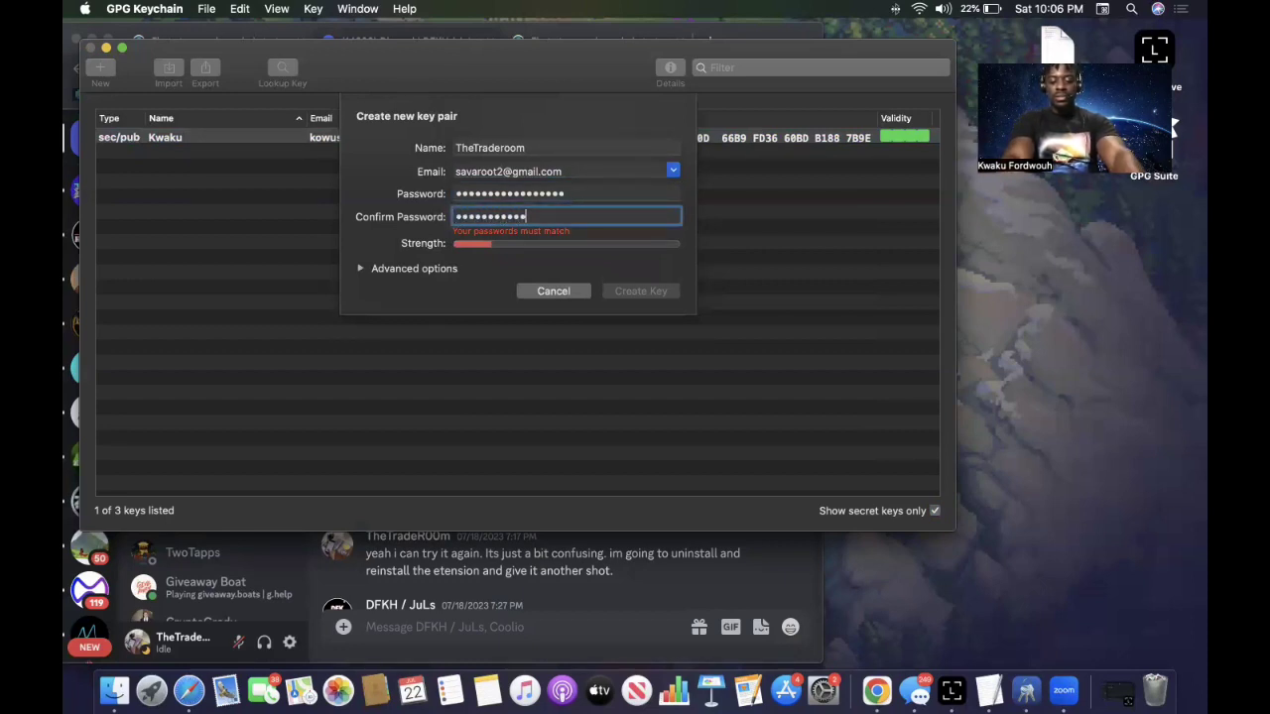
pyautogui.write('•••')
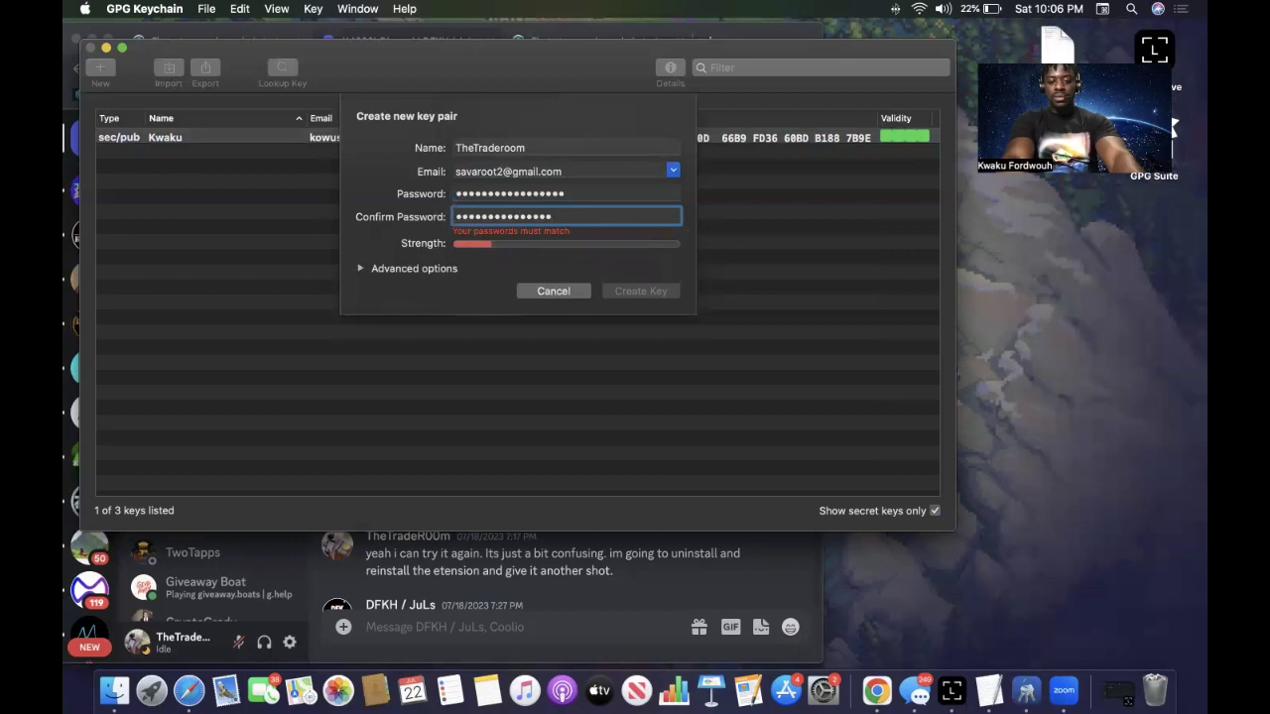
pyautogui.write('••')
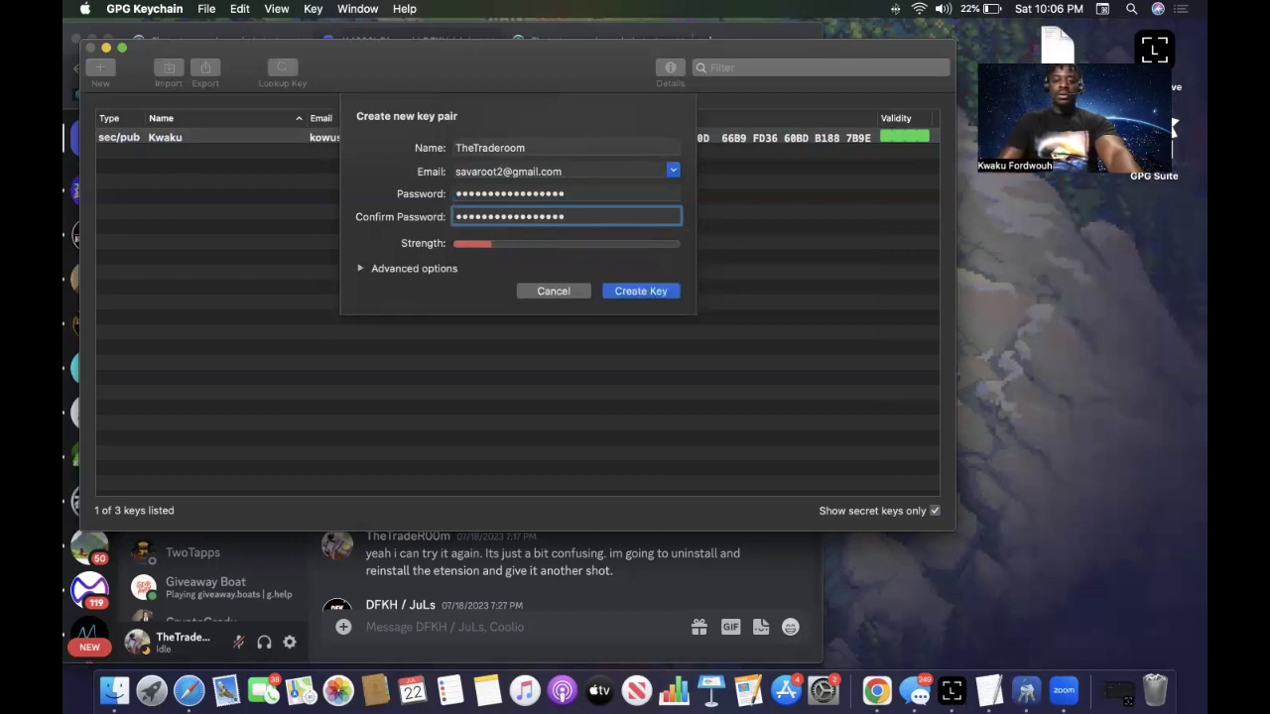
# Create the key, accepting the 'Password too simple' warning with Use Simple Password.
pyautogui.click(641, 292)
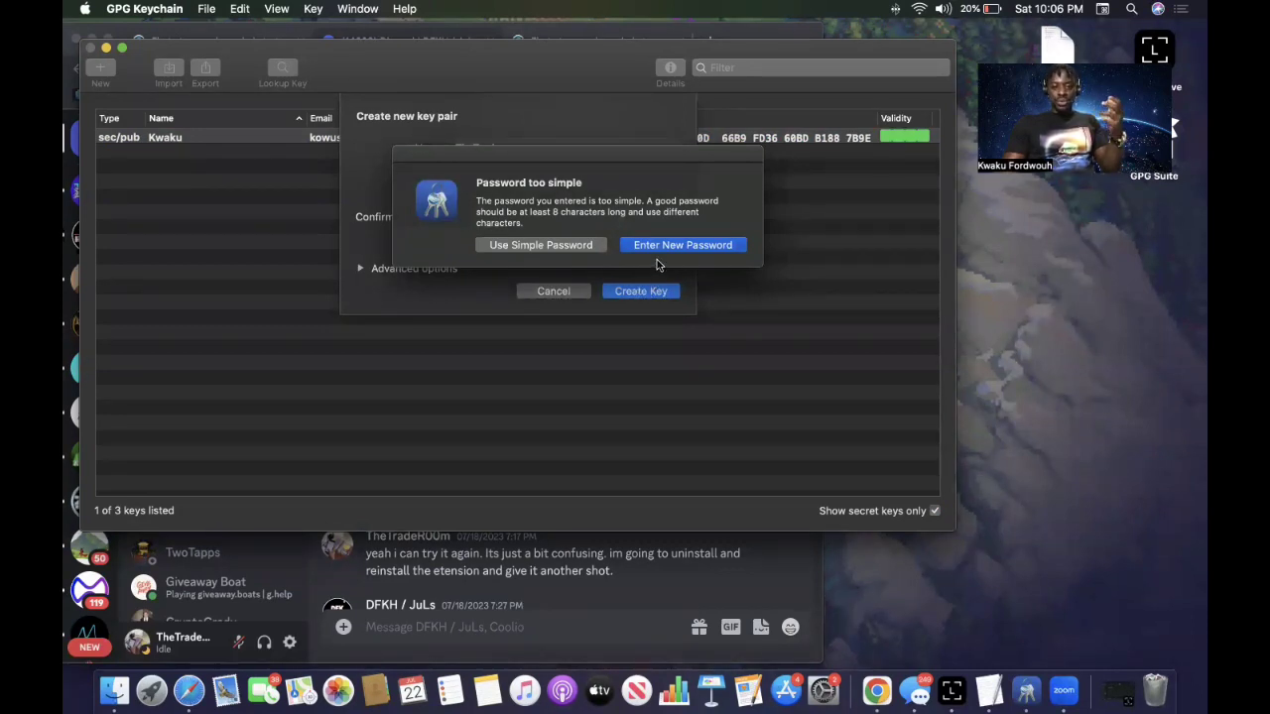
pyautogui.moveTo(476, 199); pyautogui.dragTo(562, 227)
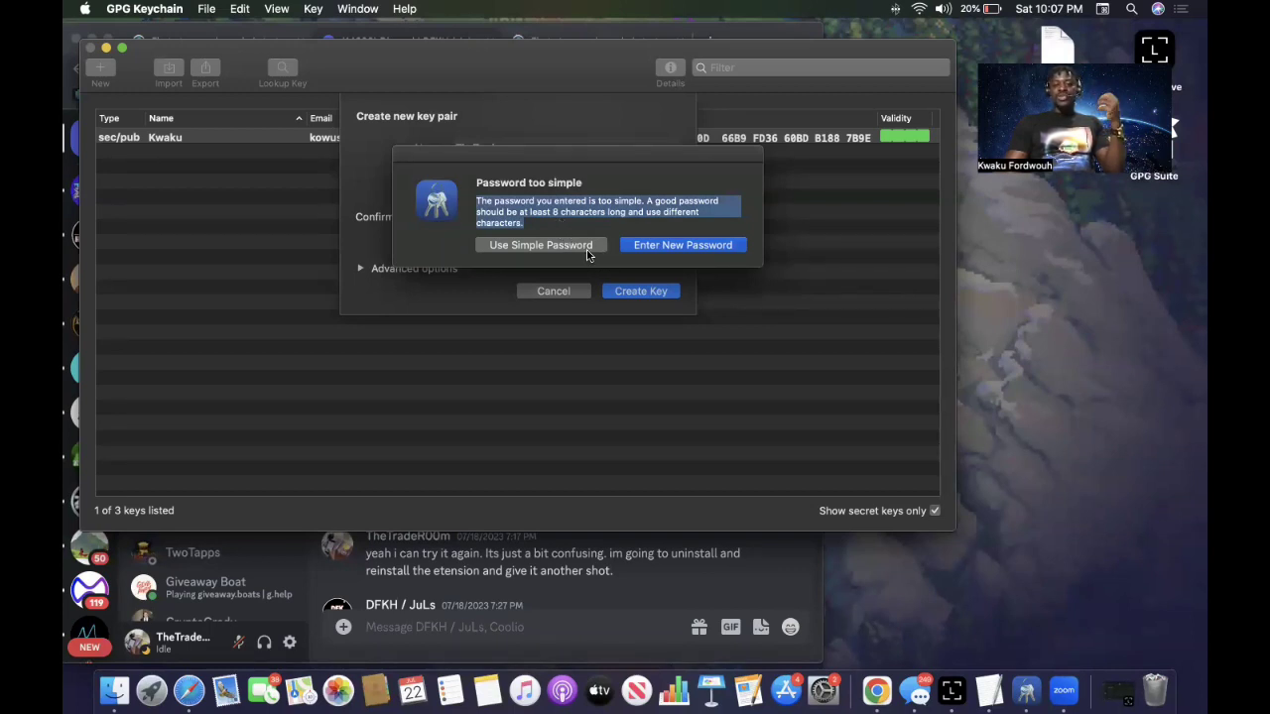
pyautogui.click(588, 248)
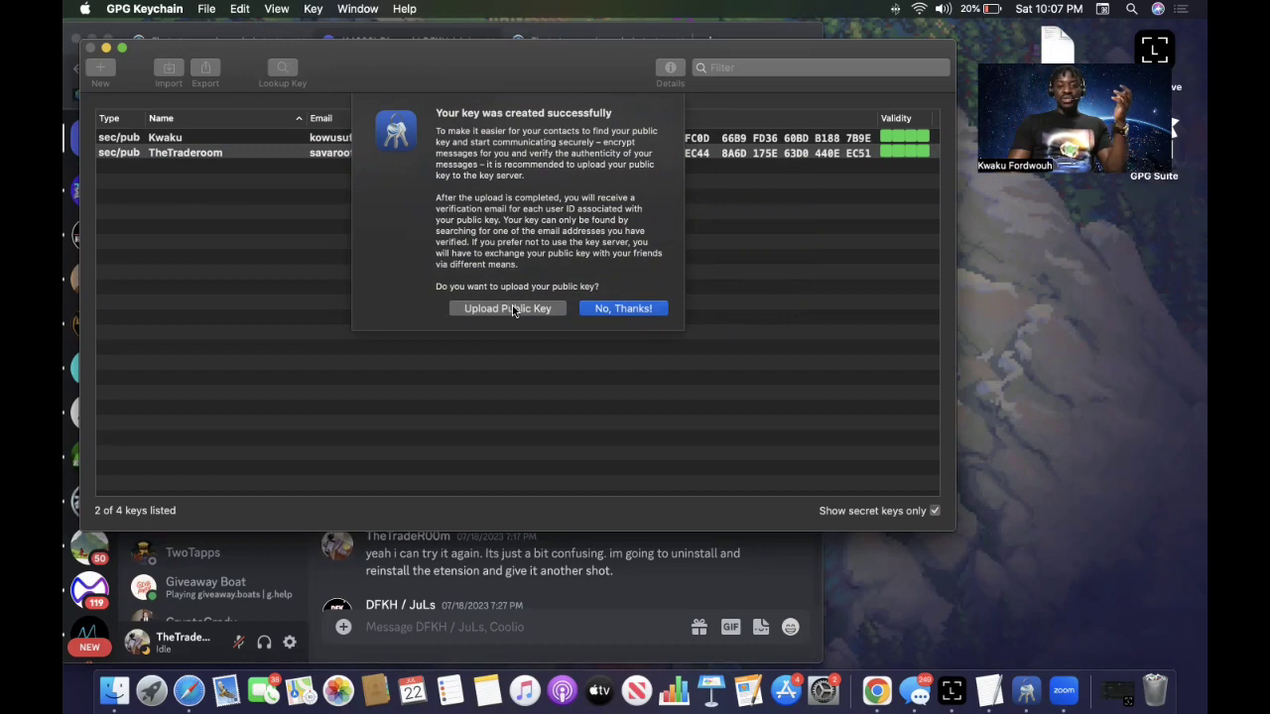
# Choose No, Thanks! to skip uploading the new public key.
pyautogui.click(628, 309)
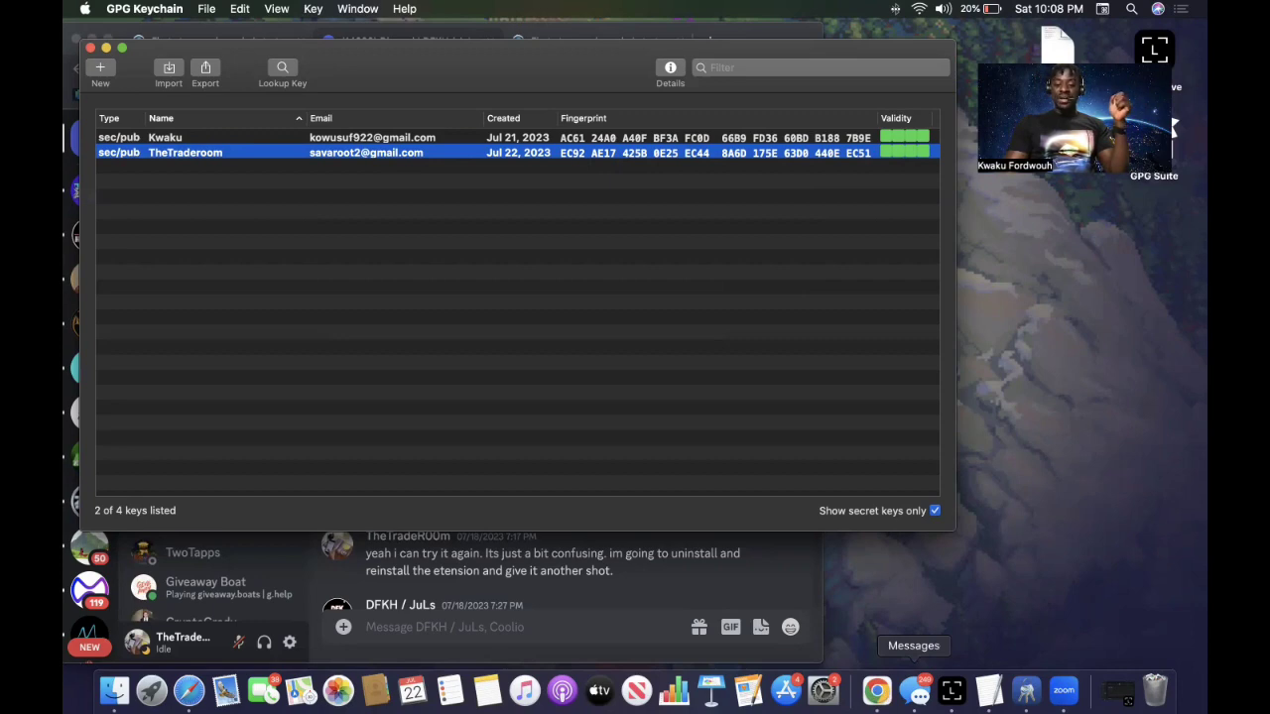
# Copy the PGP public key block from the Discord DM in Chrome, then return to GPG Keychain.
pyautogui.click(877, 692)
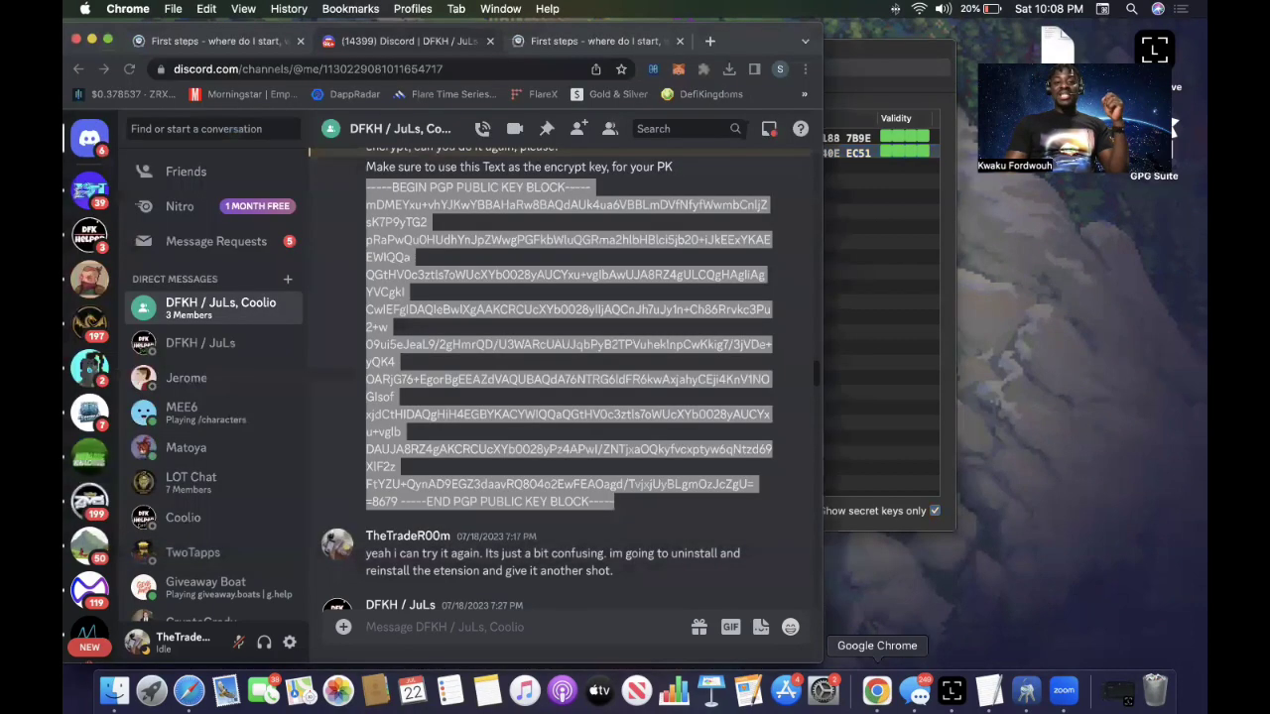
pyautogui.click(449, 450)
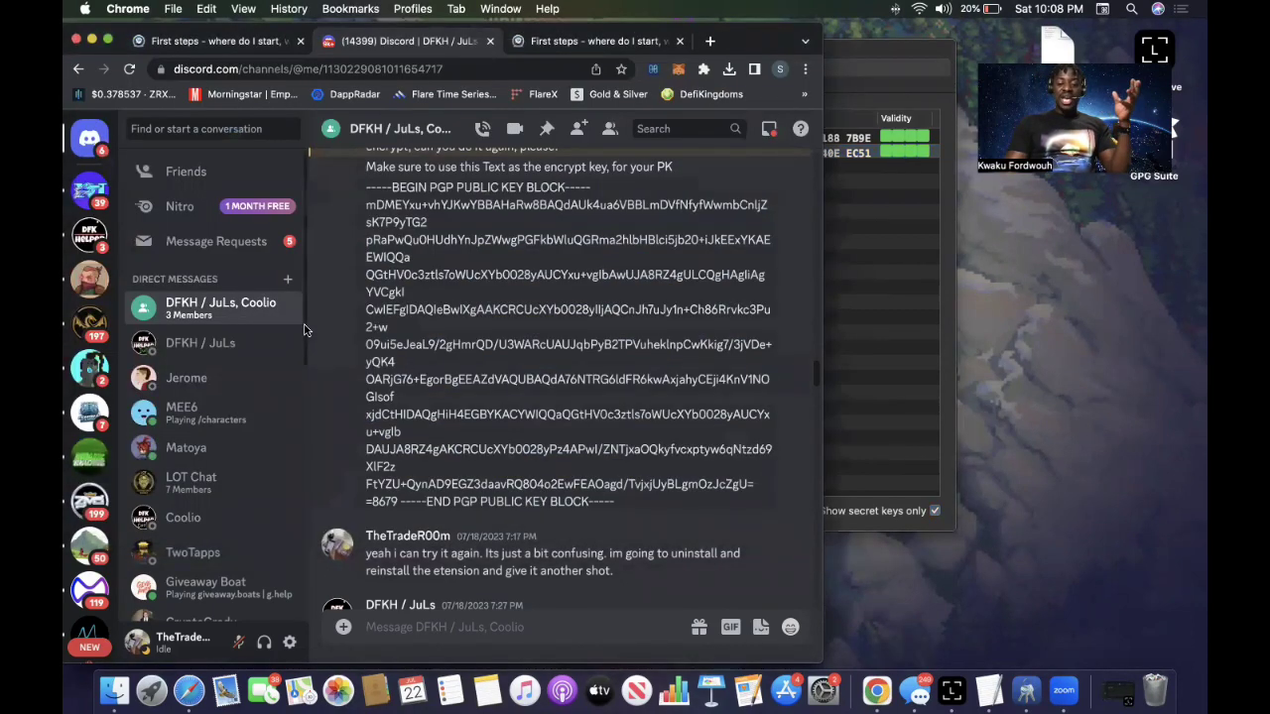
pyautogui.moveTo(366, 188); pyautogui.dragTo(763, 497)
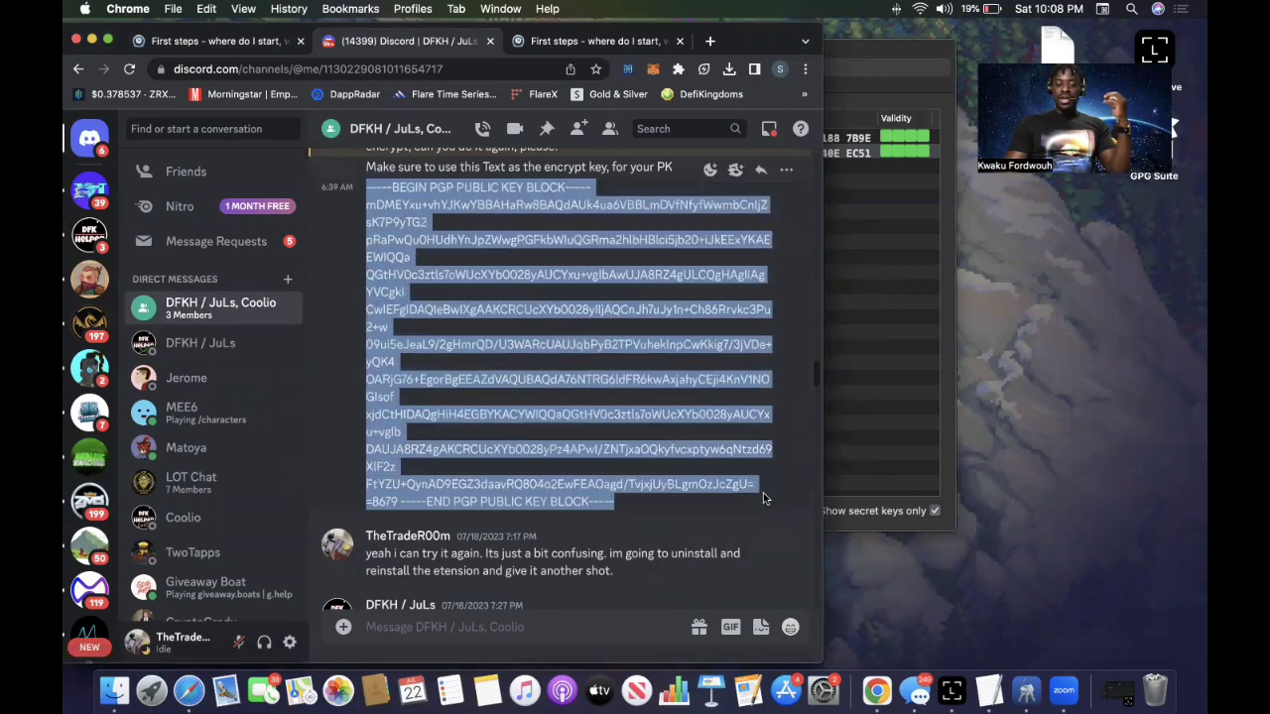
pyautogui.rightClick(636, 376)
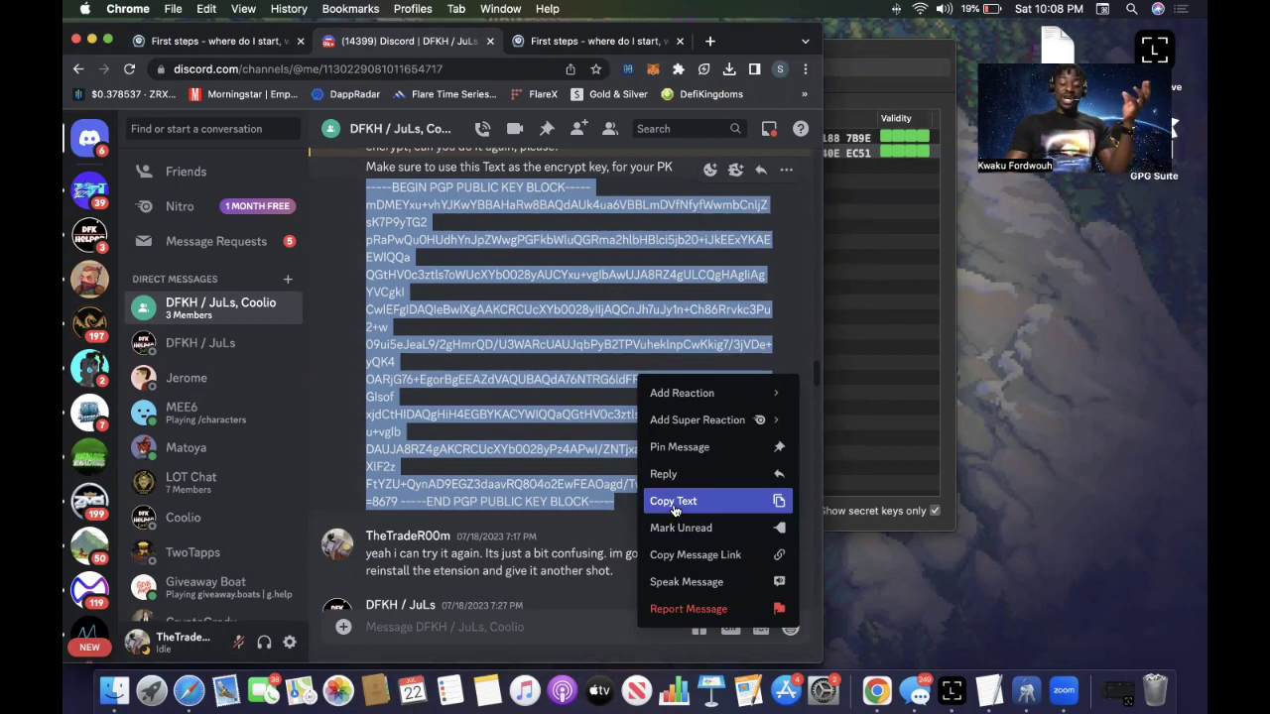
pyautogui.click(674, 503)
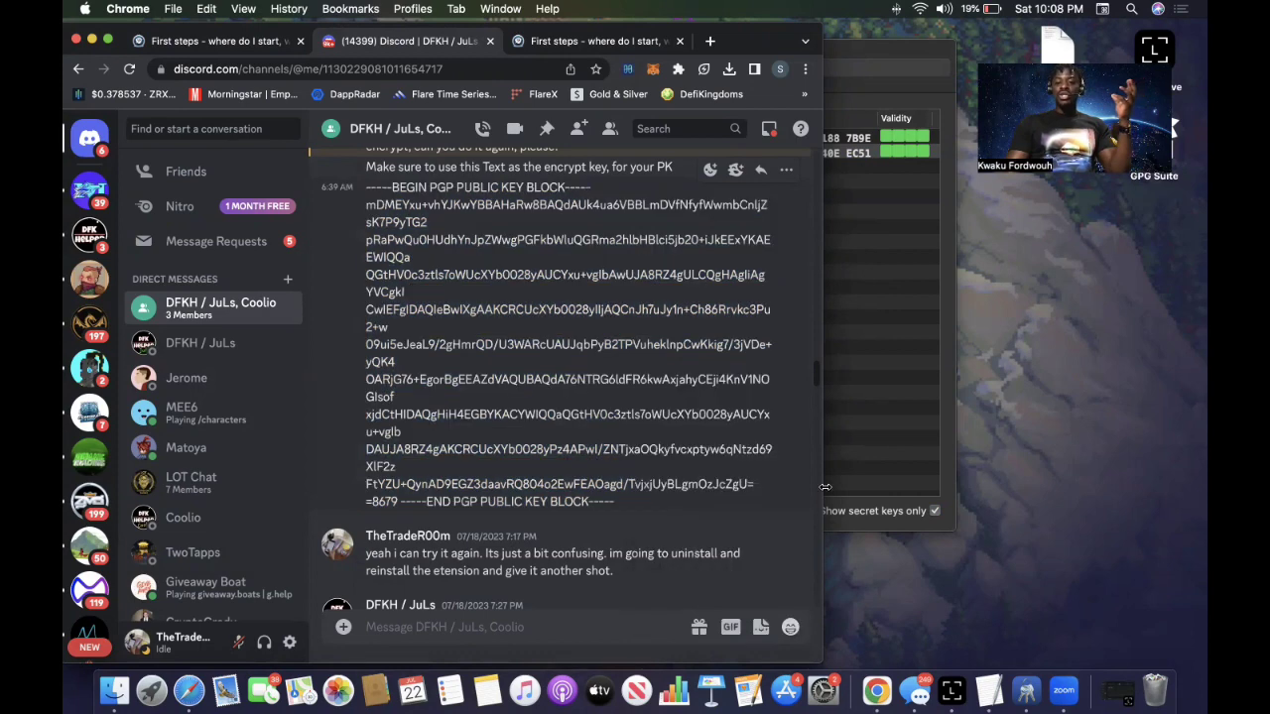
pyautogui.click(874, 450)
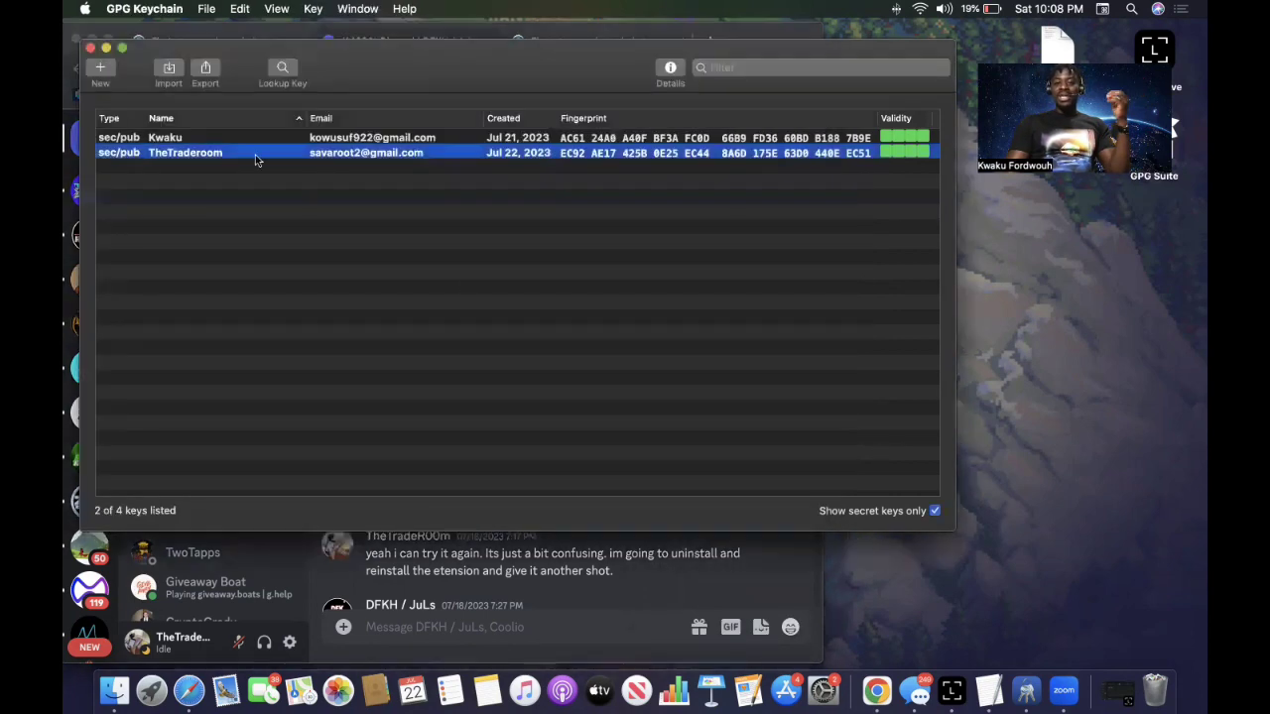
# Open the Import file browser on Documents and drag the .json file onto the desktop.
pyautogui.click(169, 76)
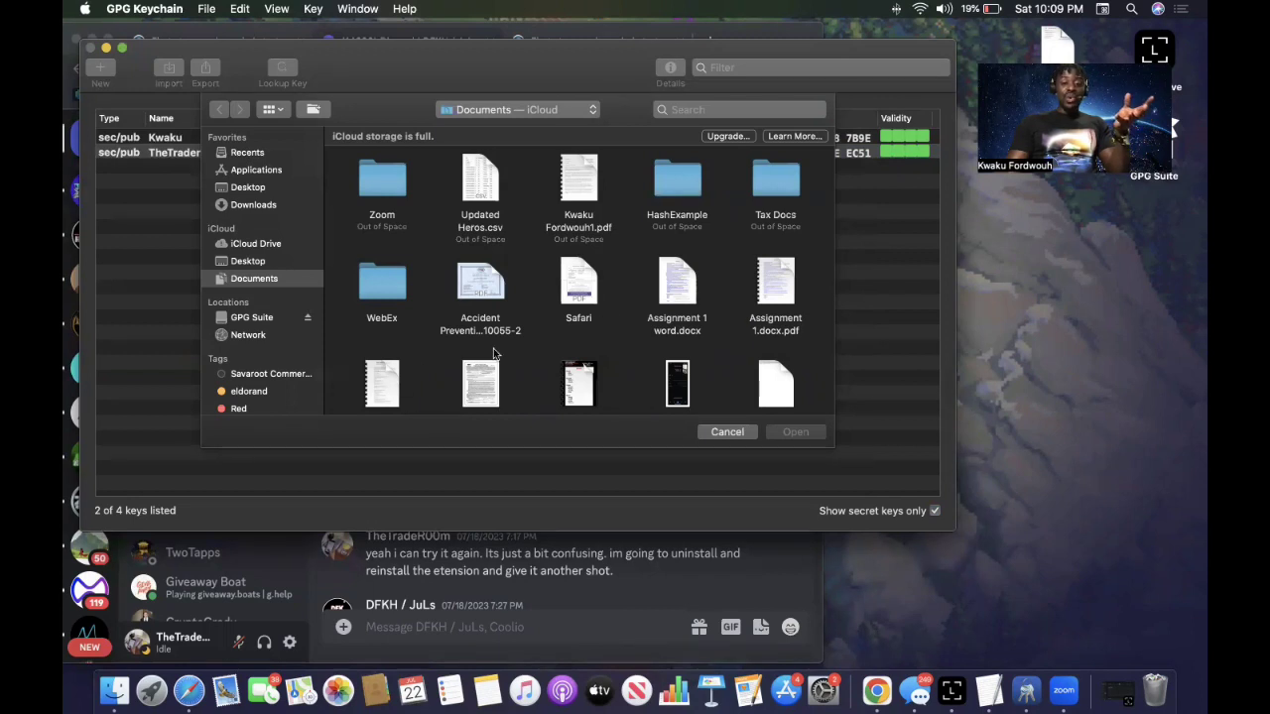
pyautogui.scroll(-3, 701, 349)
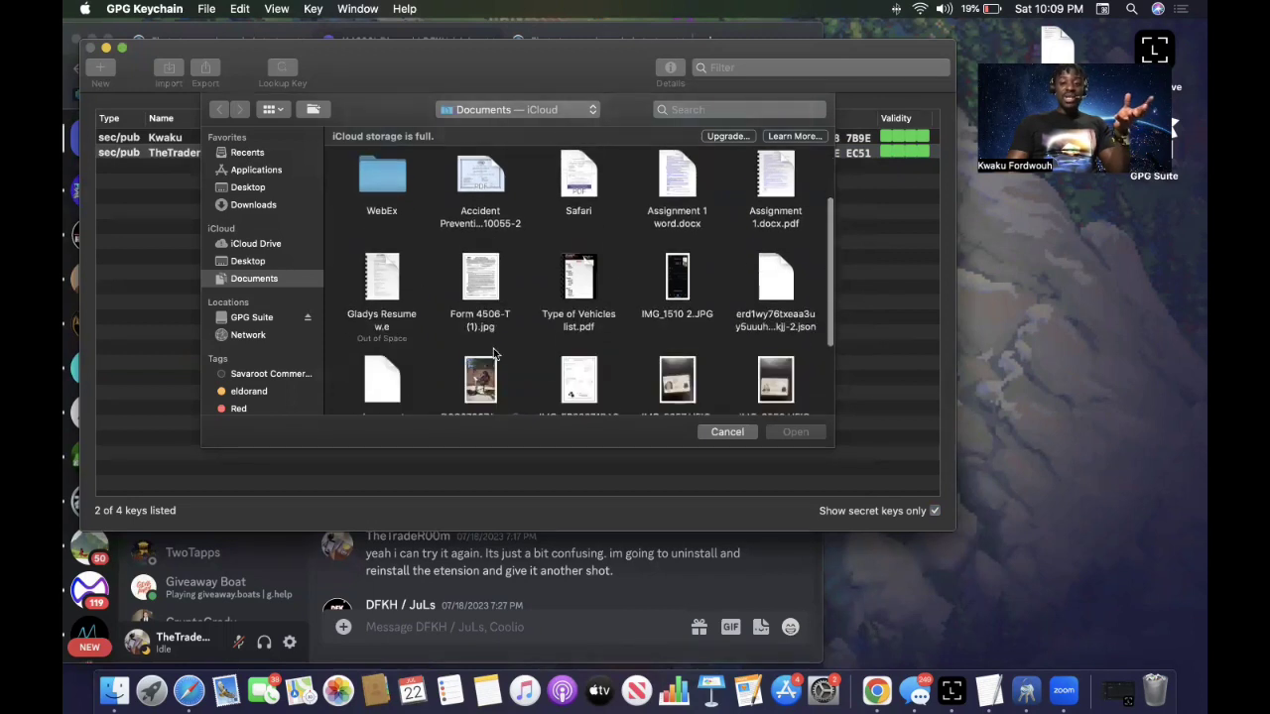
pyautogui.click(776, 286)
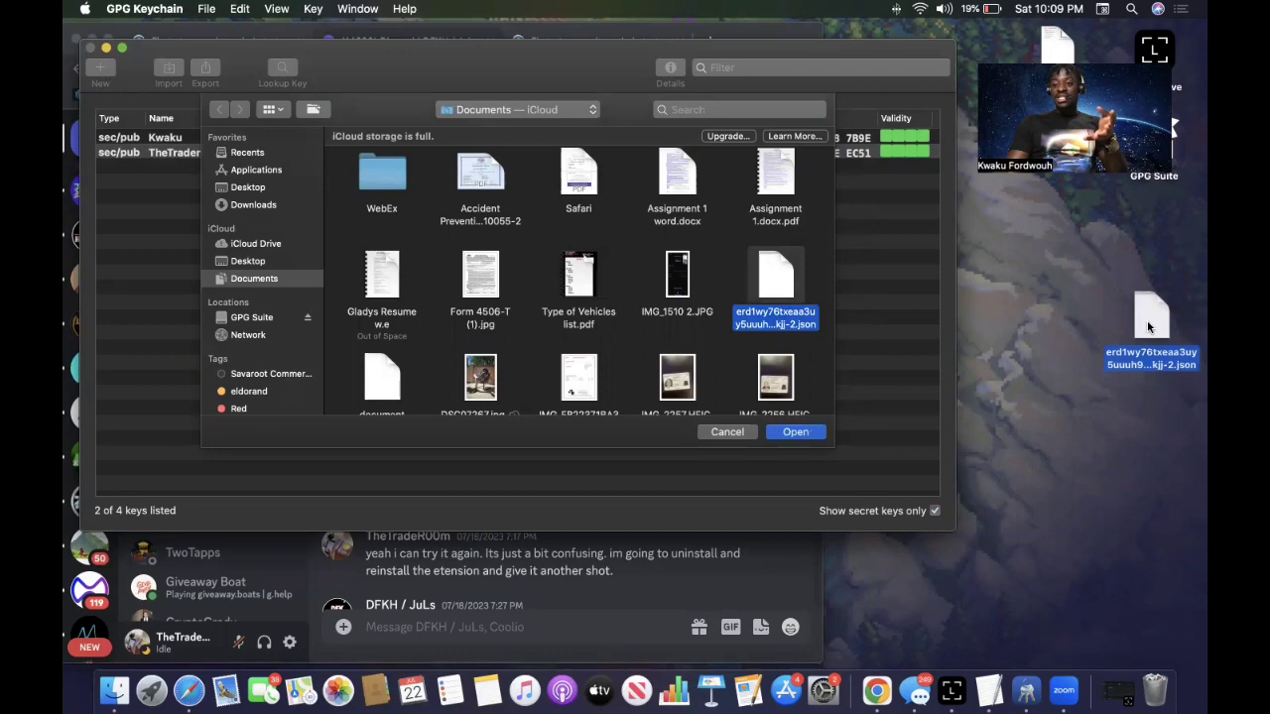
pyautogui.moveTo(1146, 327); pyautogui.dragTo(1153, 302)
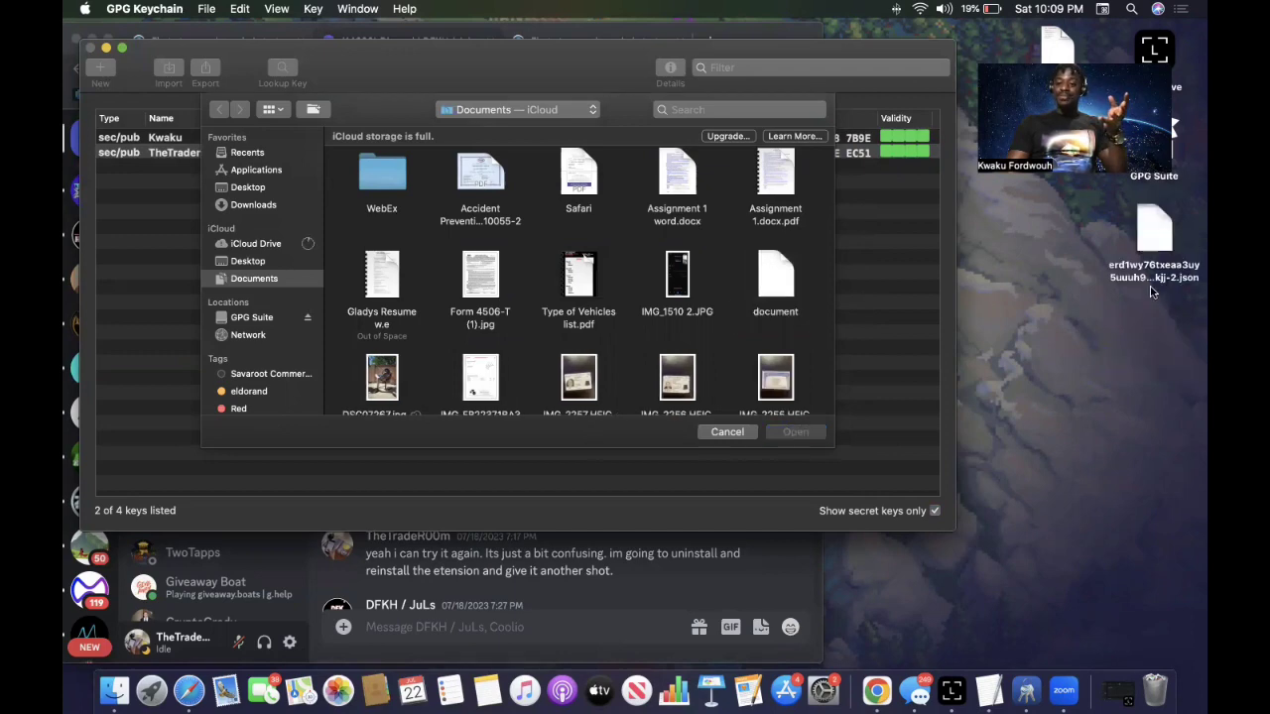
# Open the desktop .json file in TextEdit to look it over, then close it.
pyautogui.rightClick(1156, 231)
pyautogui.click(1156, 233)
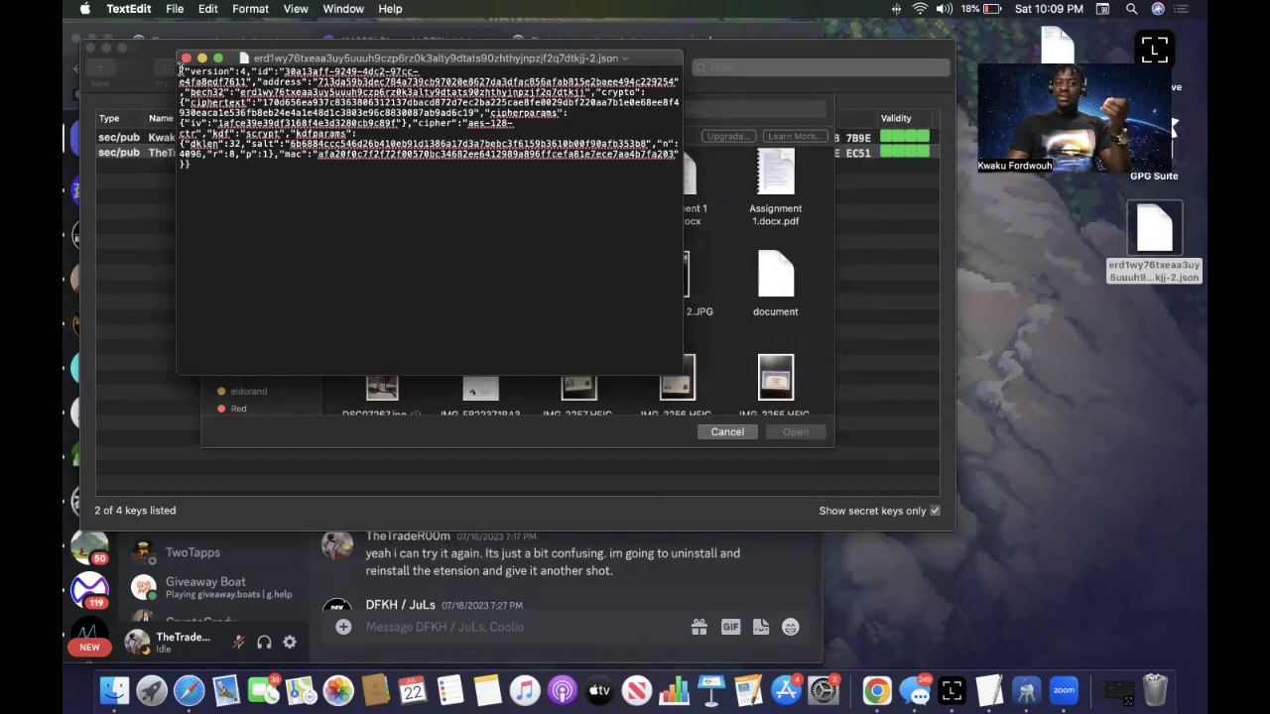
pyautogui.click(186, 58)
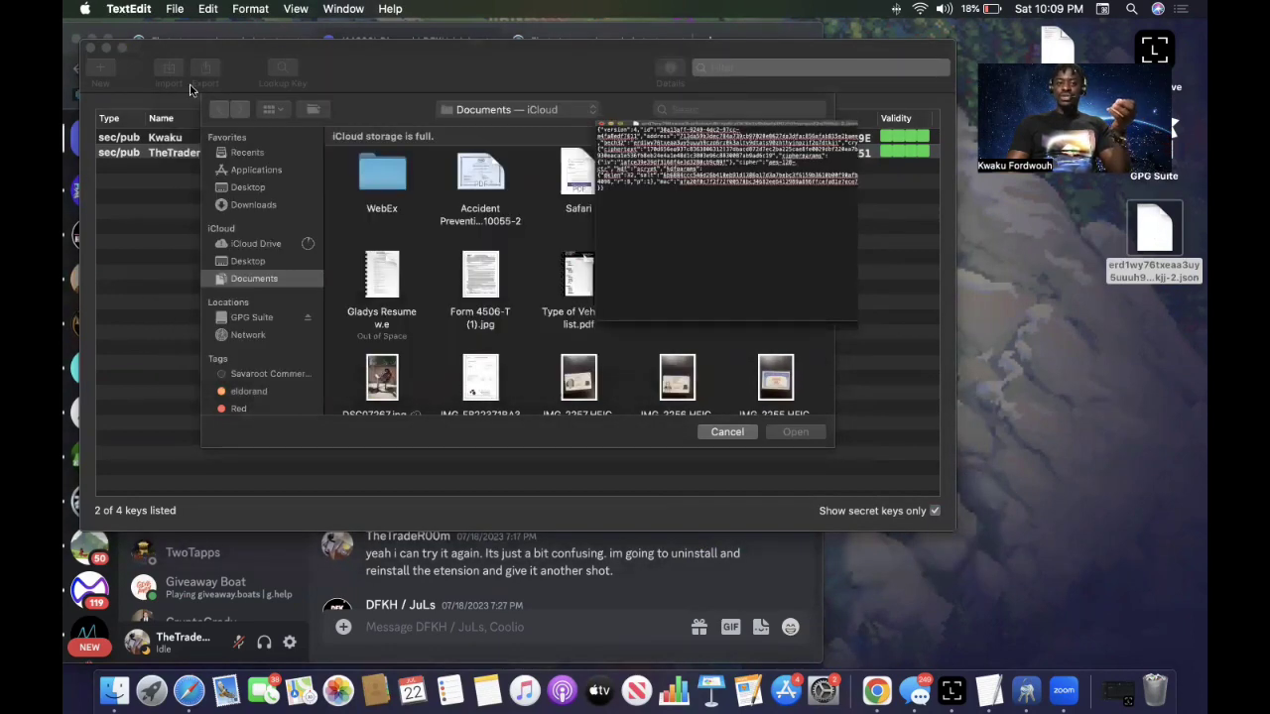
# Move the .json file to the Trash and cancel the GPG Keychain import browser.
pyautogui.rightClick(1166, 232)
pyautogui.click(1000, 293)
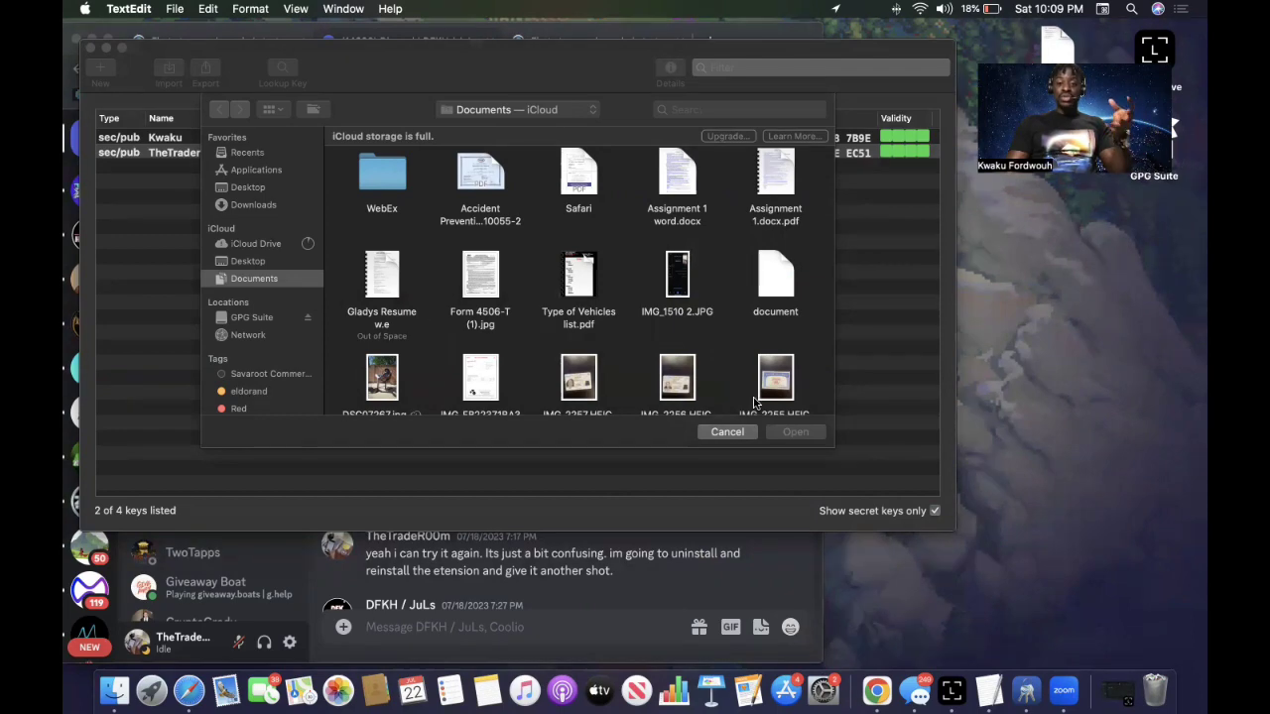
pyautogui.click(724, 432)
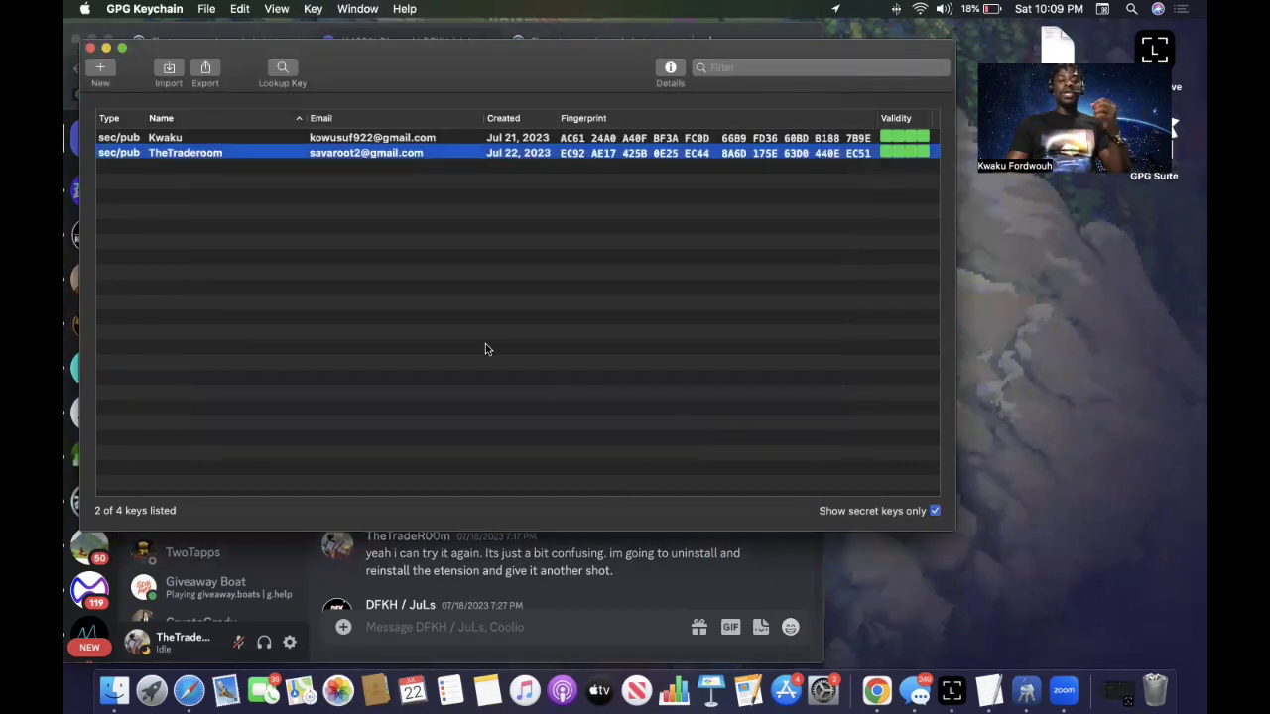
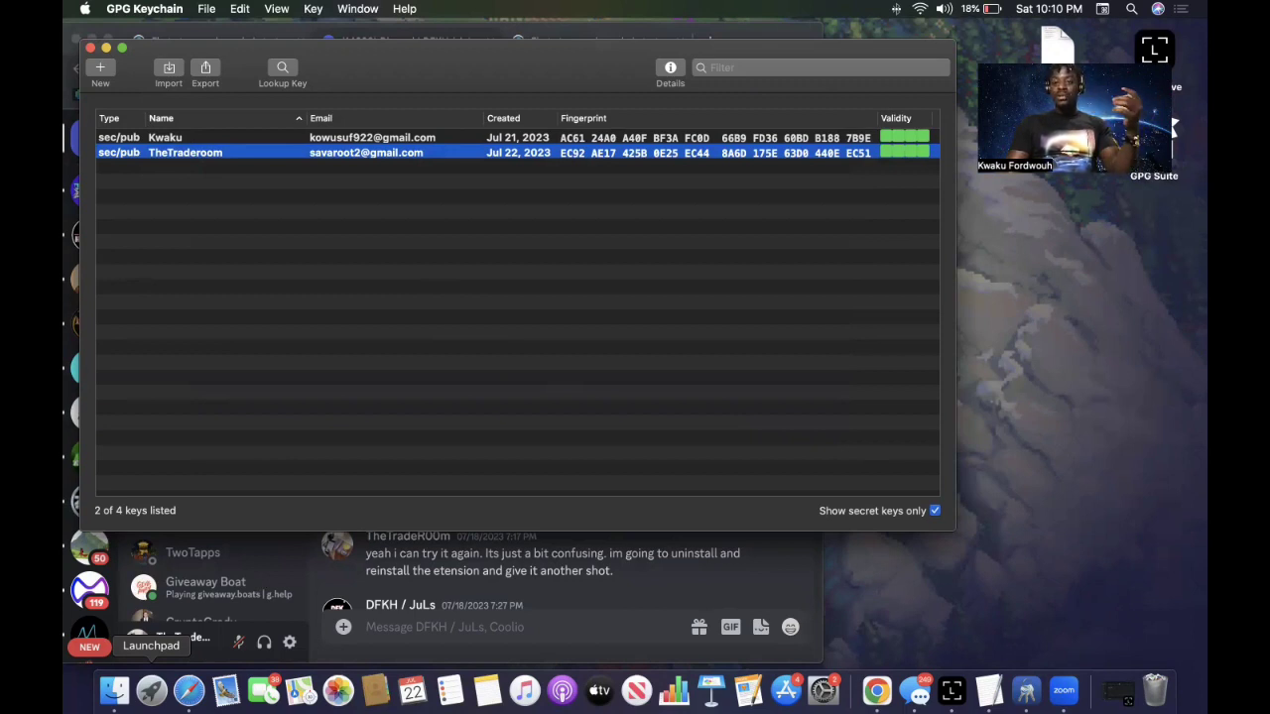
# Launch Terminal from the Other folder in Launchpad.
pyautogui.click(153, 694)
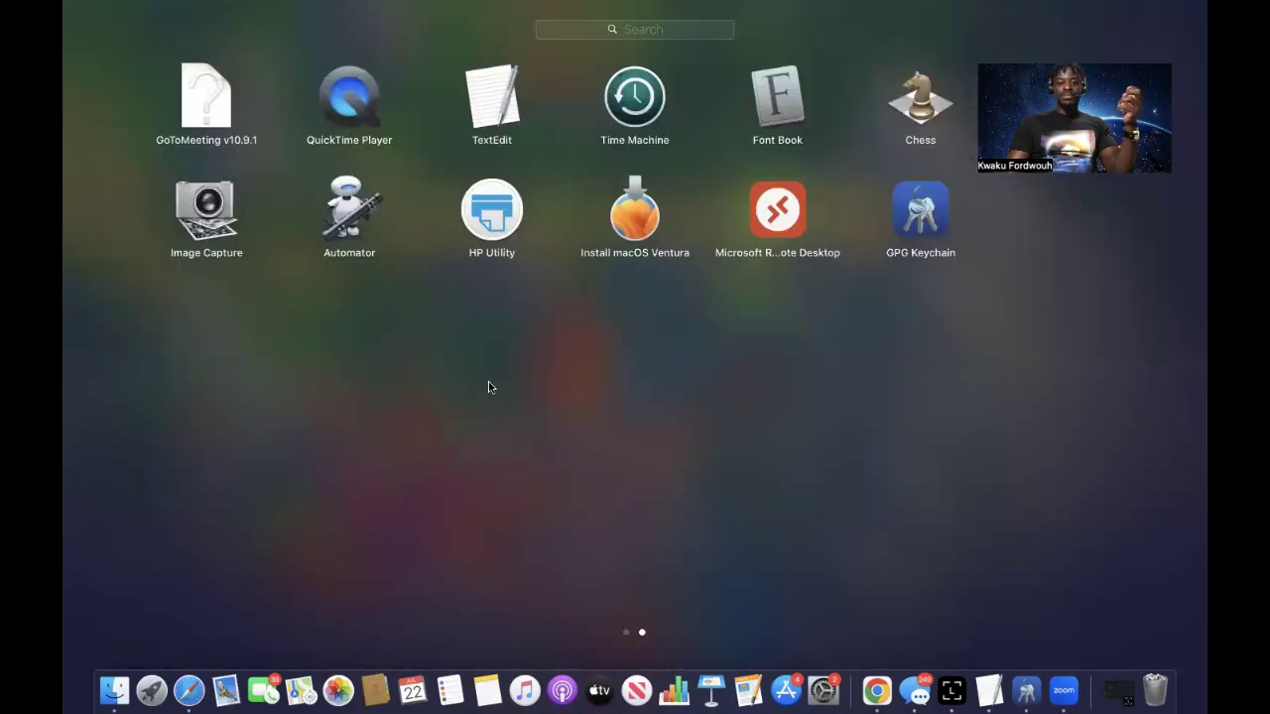
pyautogui.hscroll(-3, 485, 386)
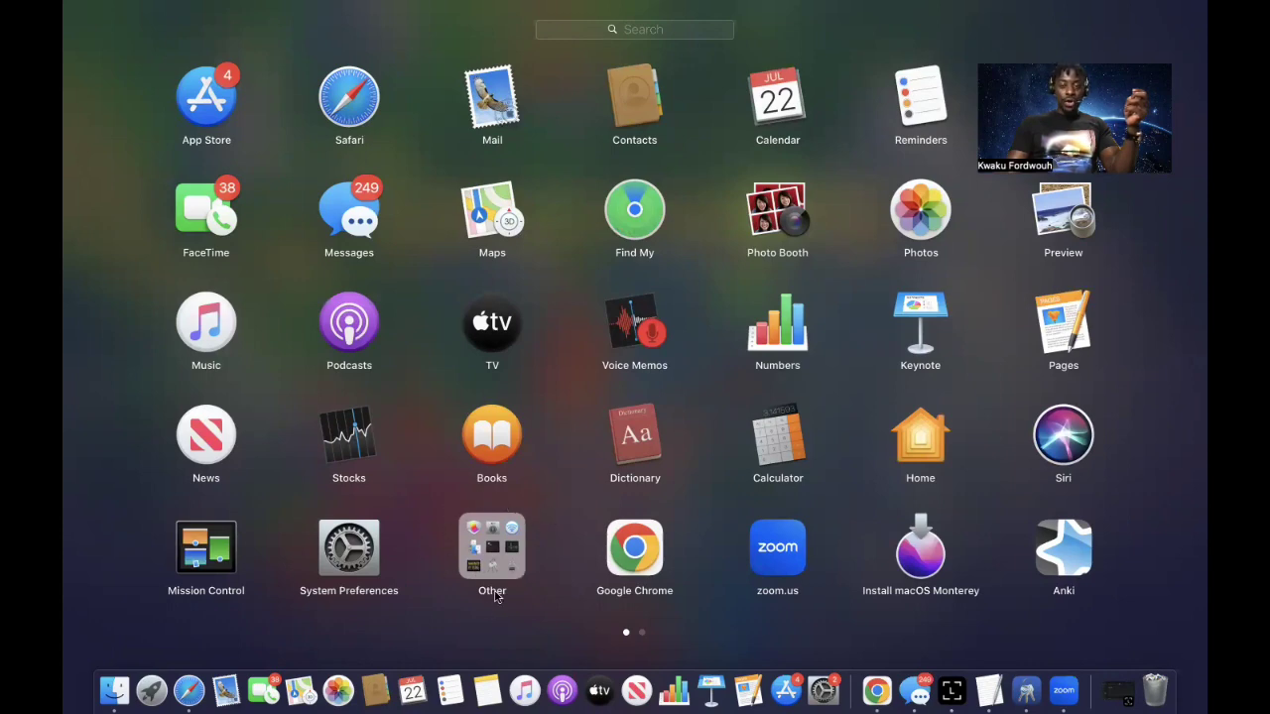
pyautogui.click(518, 534)
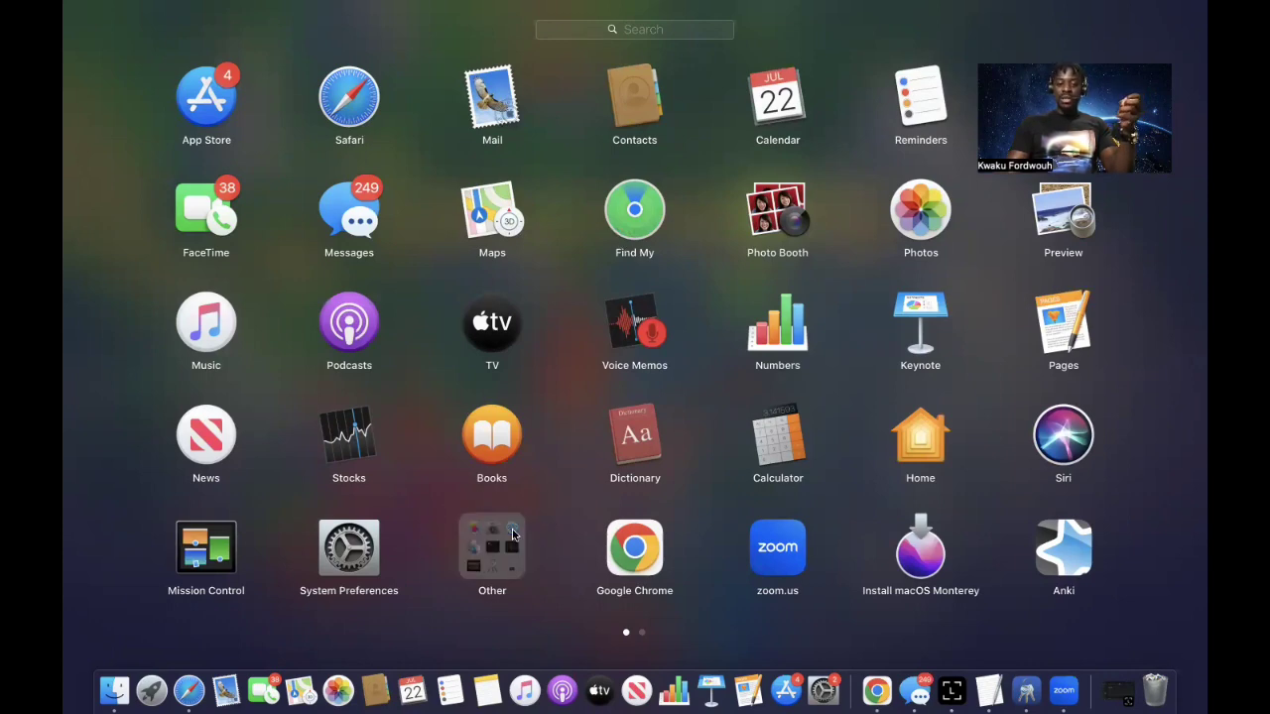
pyautogui.click(799, 253)
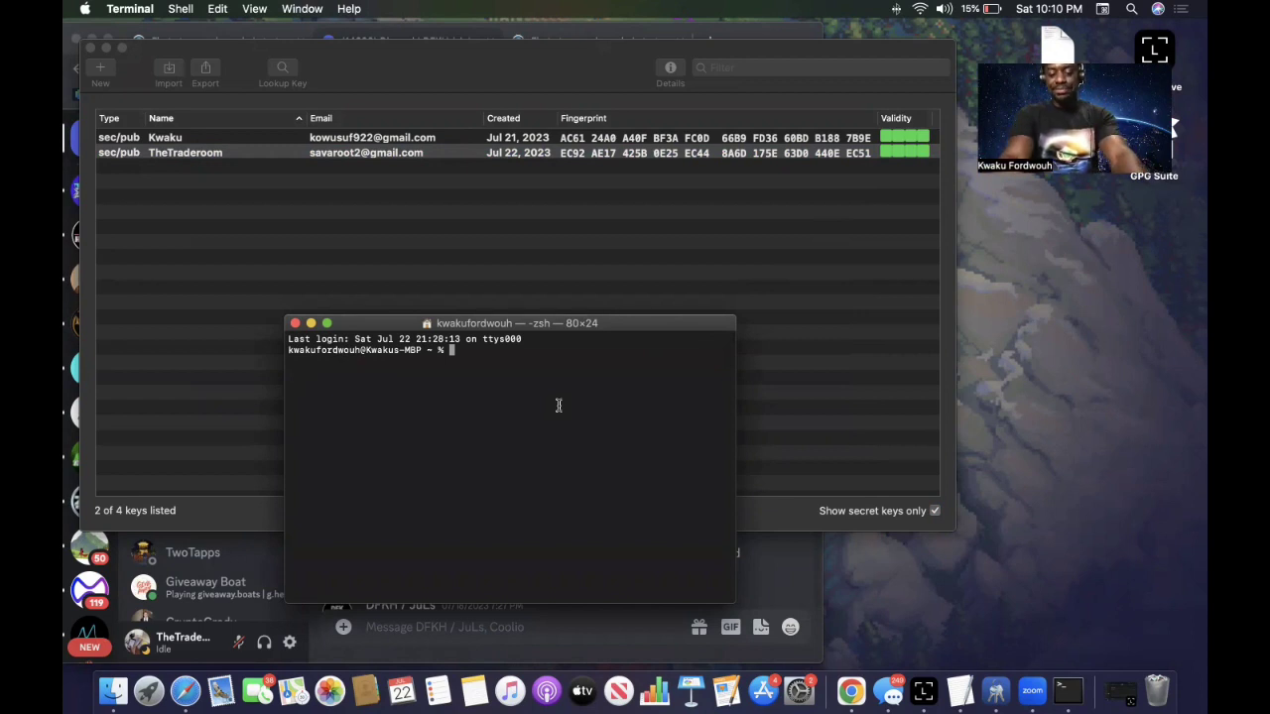
# Create TestFile.txt on the Desktop with cd desktop and touch, then move its icon lower.
pyautogui.write('cd')
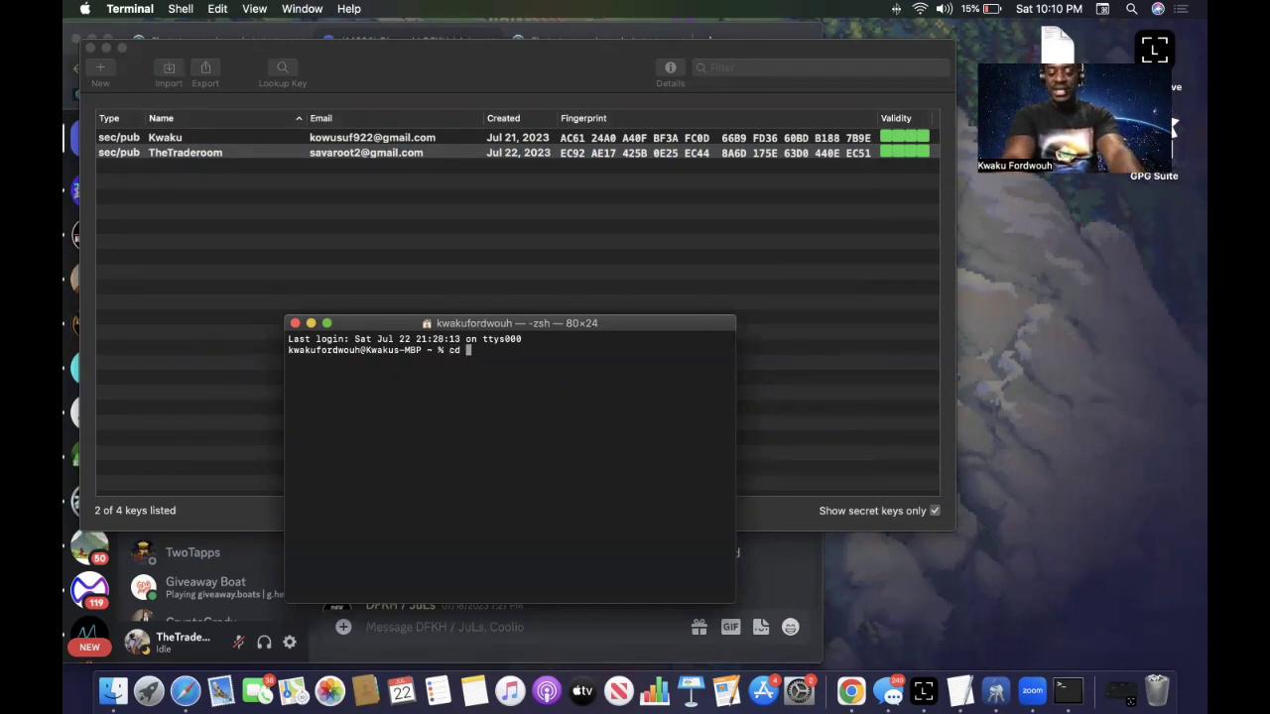
pyautogui.write(' des')
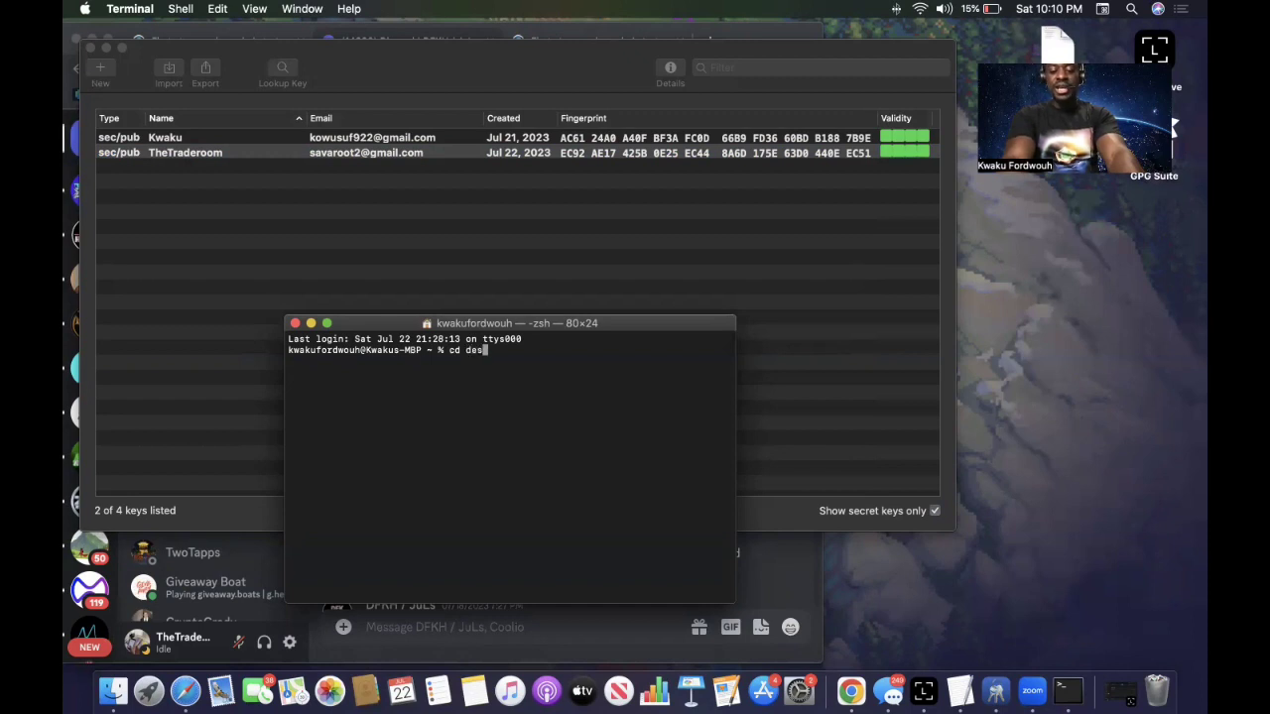
pyautogui.write('ktop')
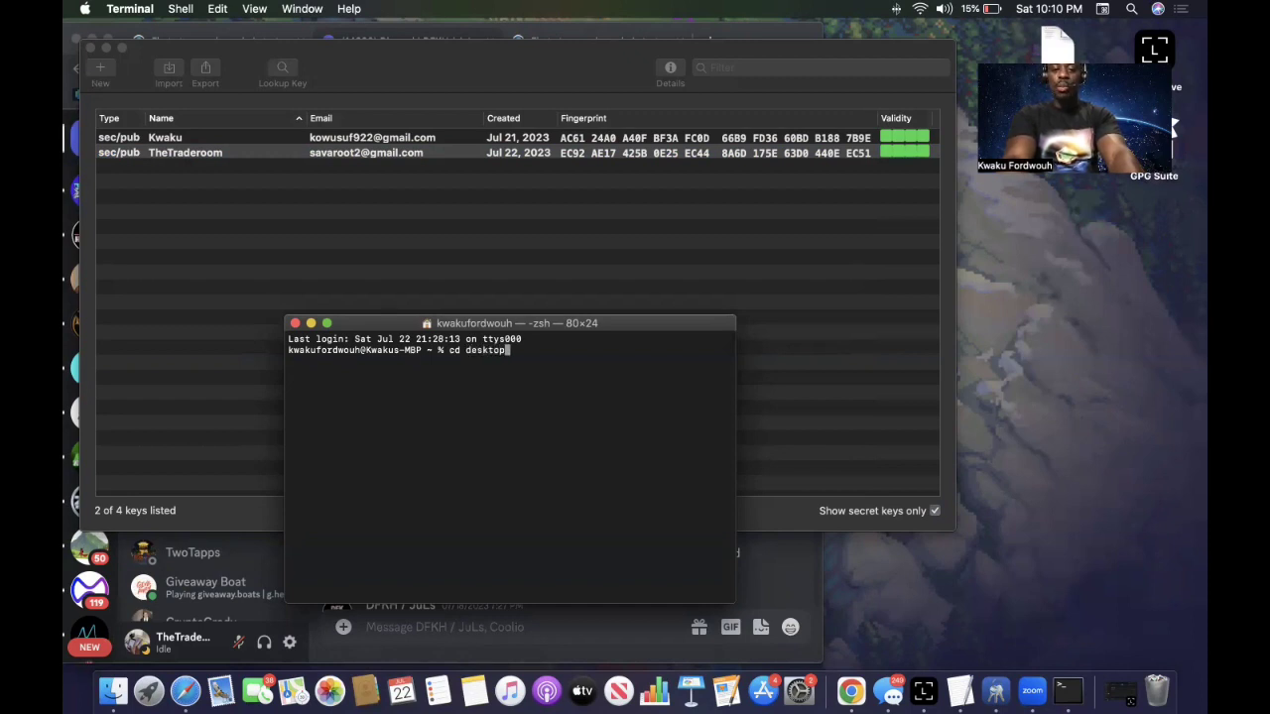
pyautogui.press('Return')
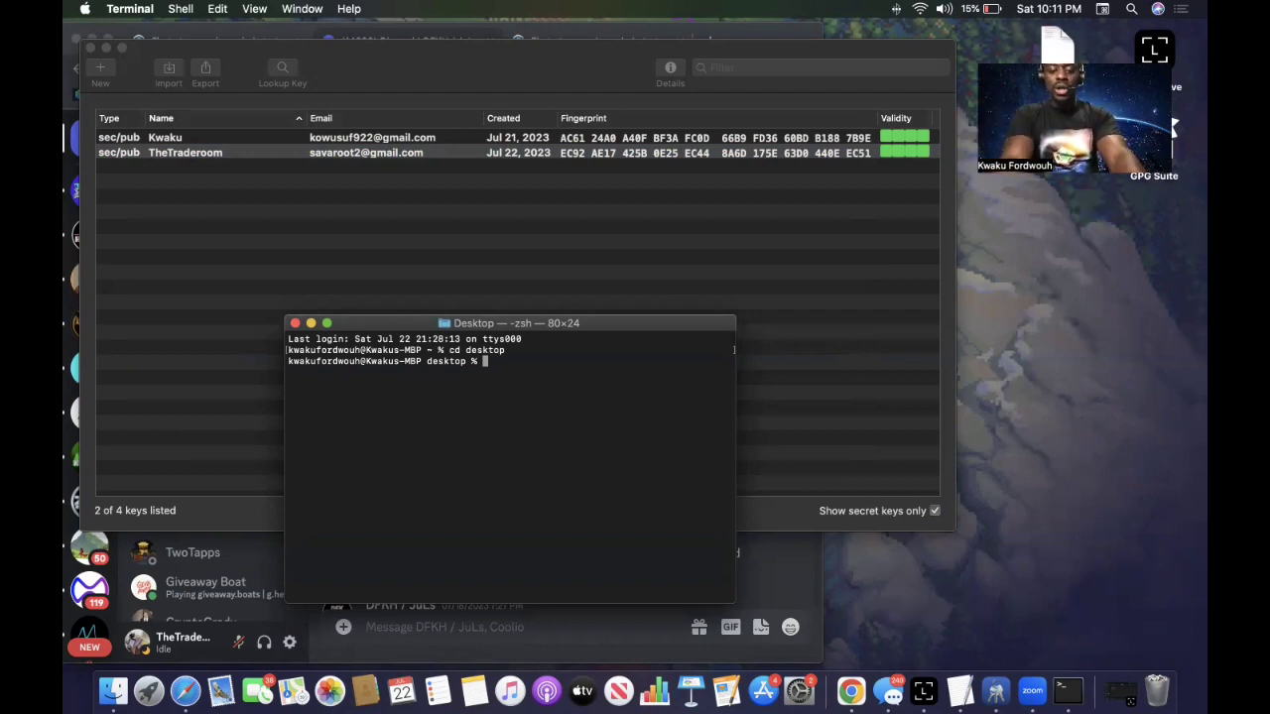
pyautogui.write('touch')
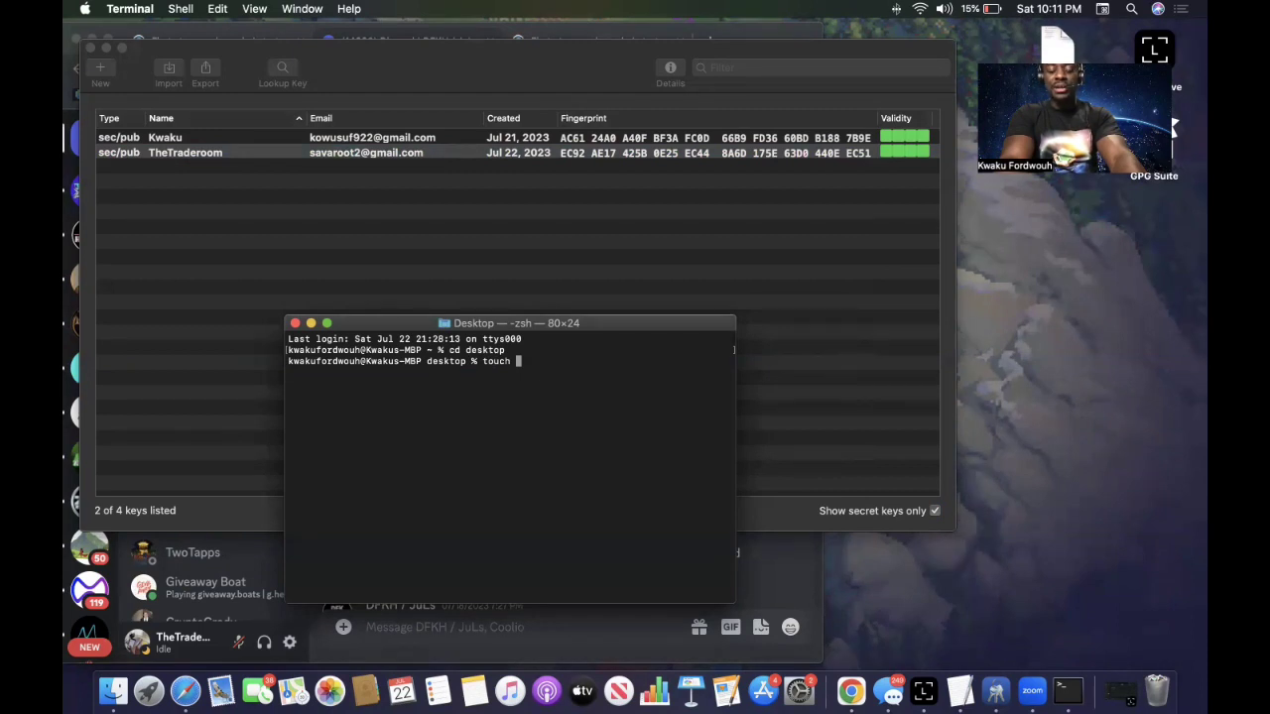
pyautogui.write('T')
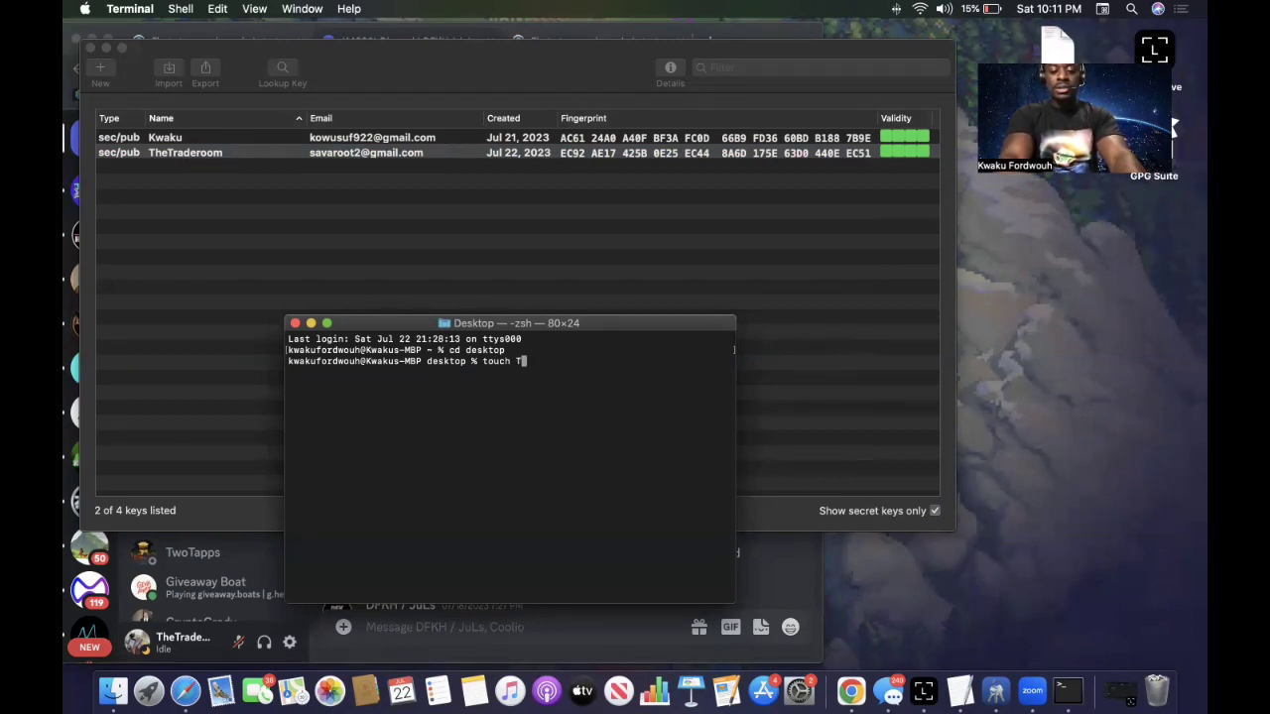
pyautogui.write('estFile')
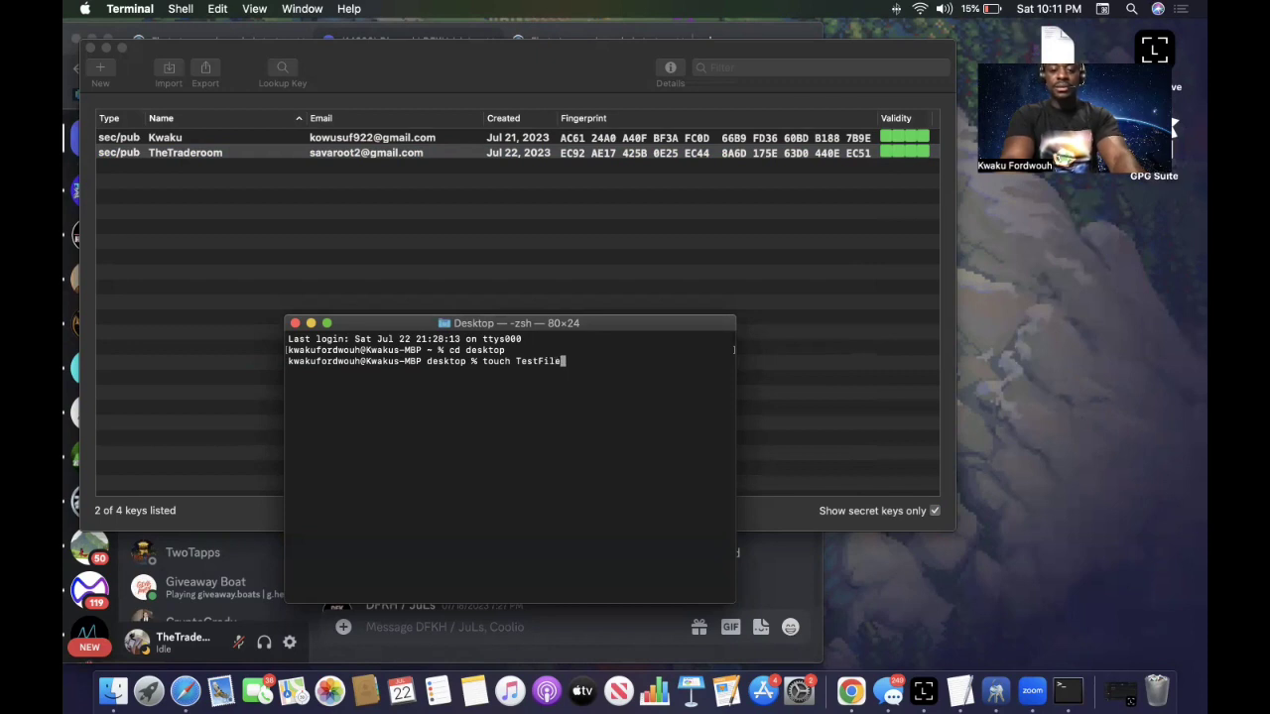
pyautogui.write('.tx')
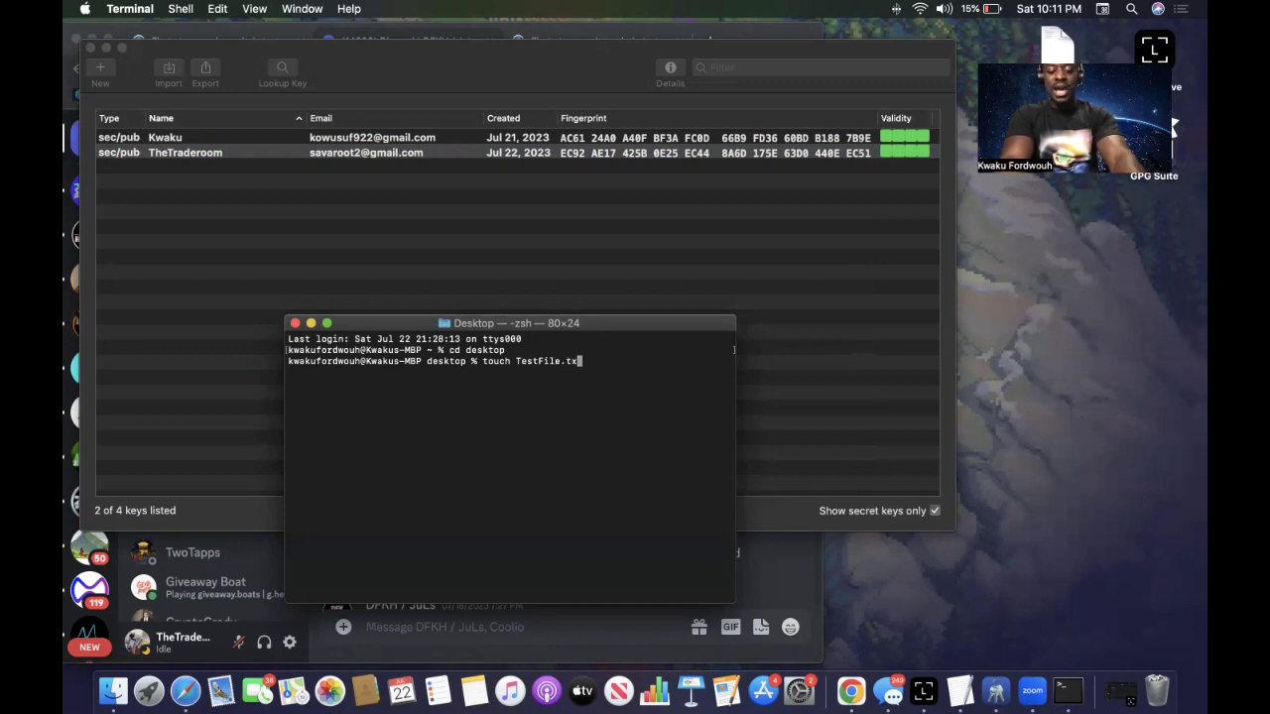
pyautogui.write('t')
pyautogui.press('Return')
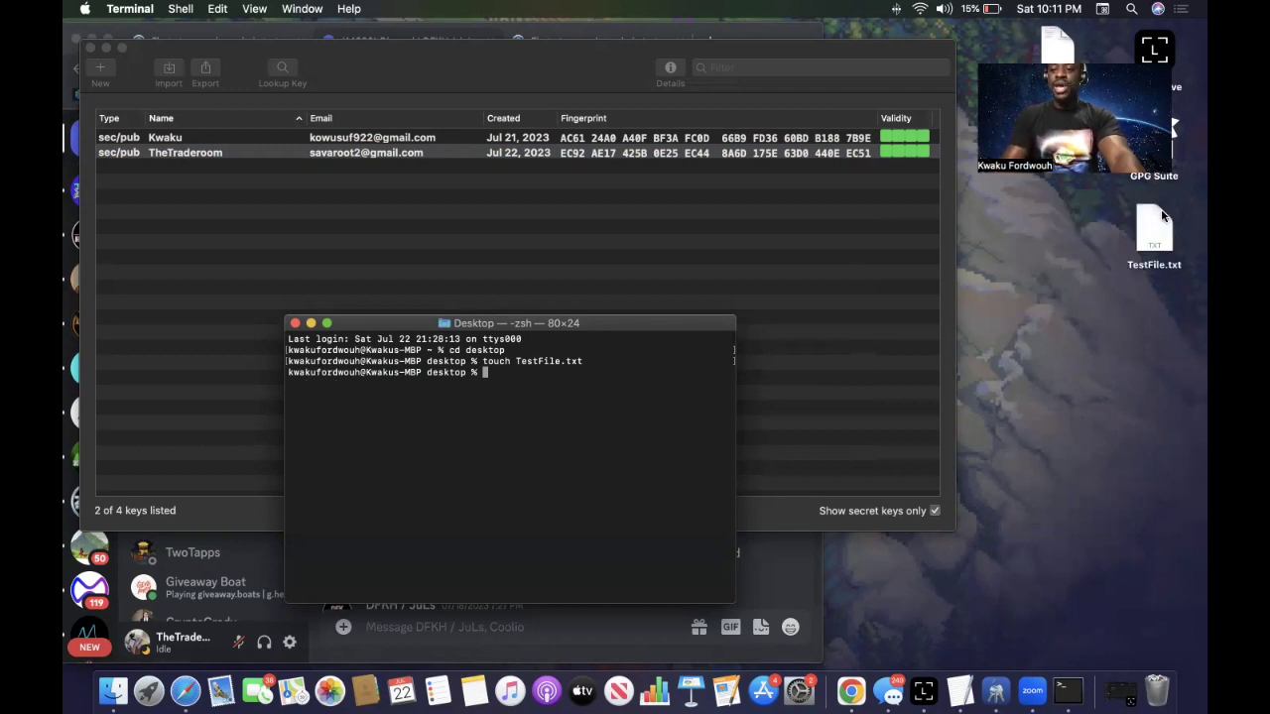
pyautogui.moveTo(1163, 216); pyautogui.dragTo(1163, 305)
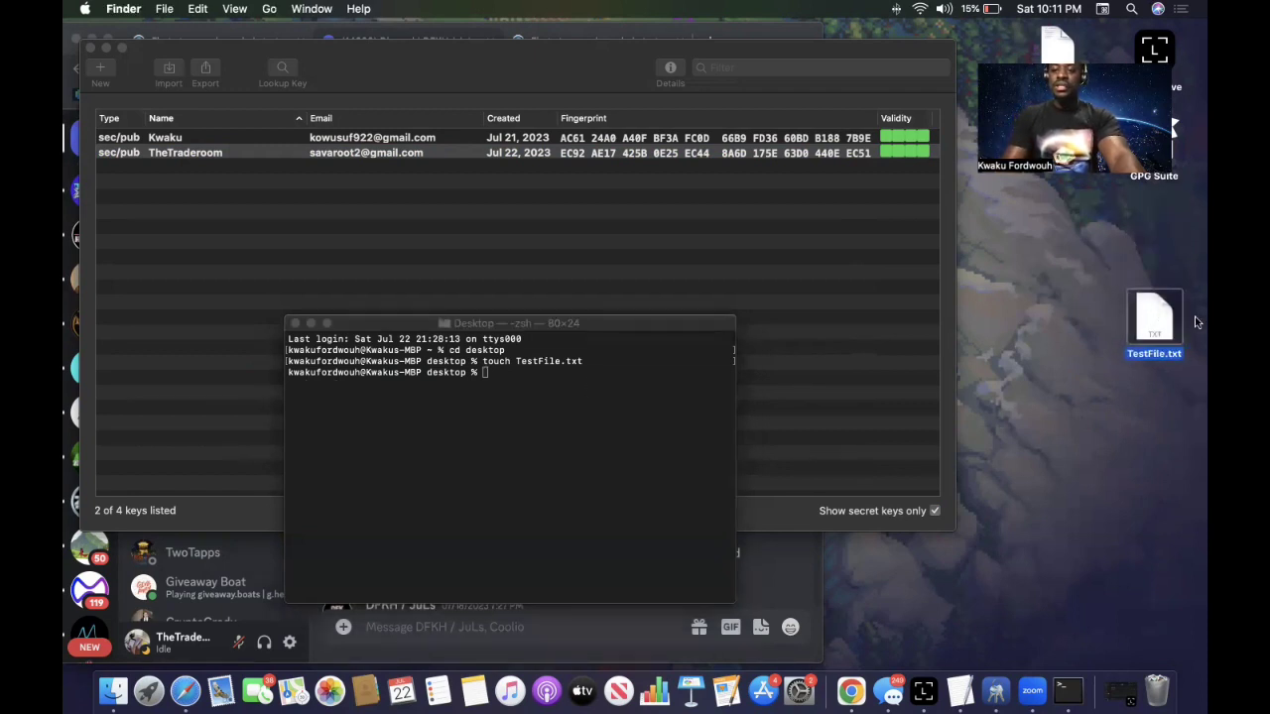
# Copy the full PGP public key block from the Discord message with Copy Text.
pyautogui.click(1175, 282)
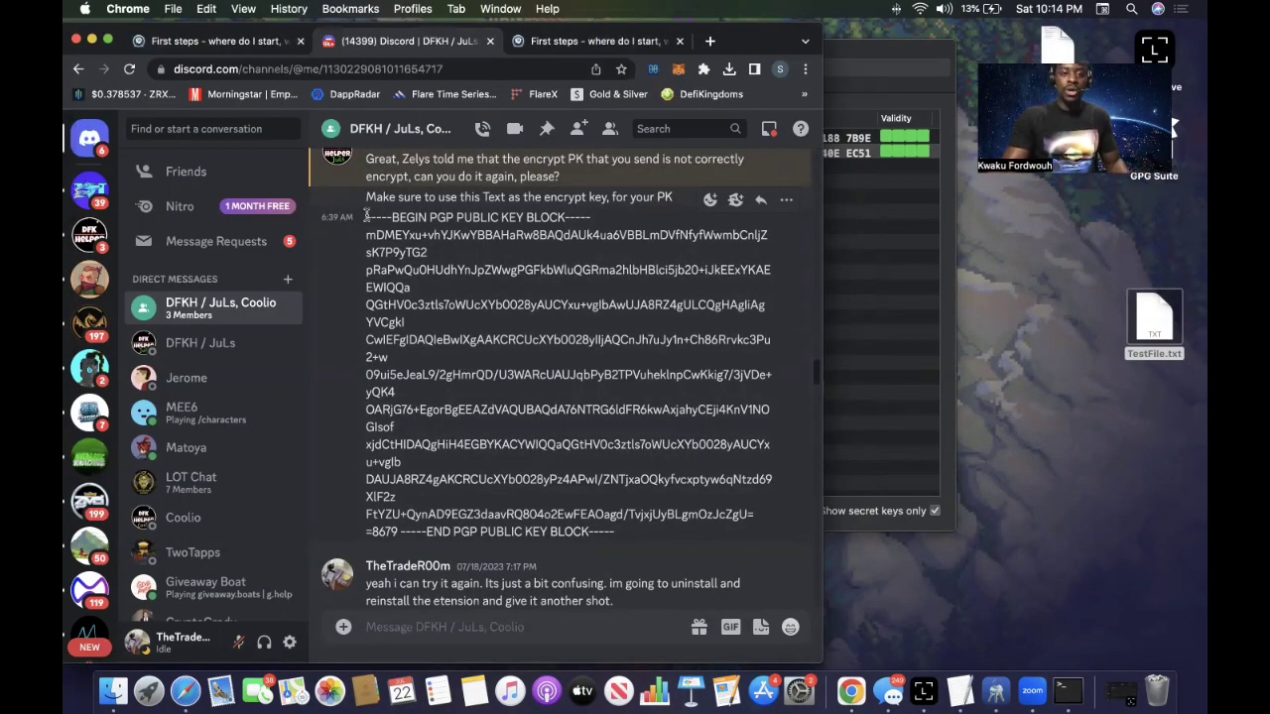
pyautogui.moveTo(366, 216); pyautogui.dragTo(662, 530)
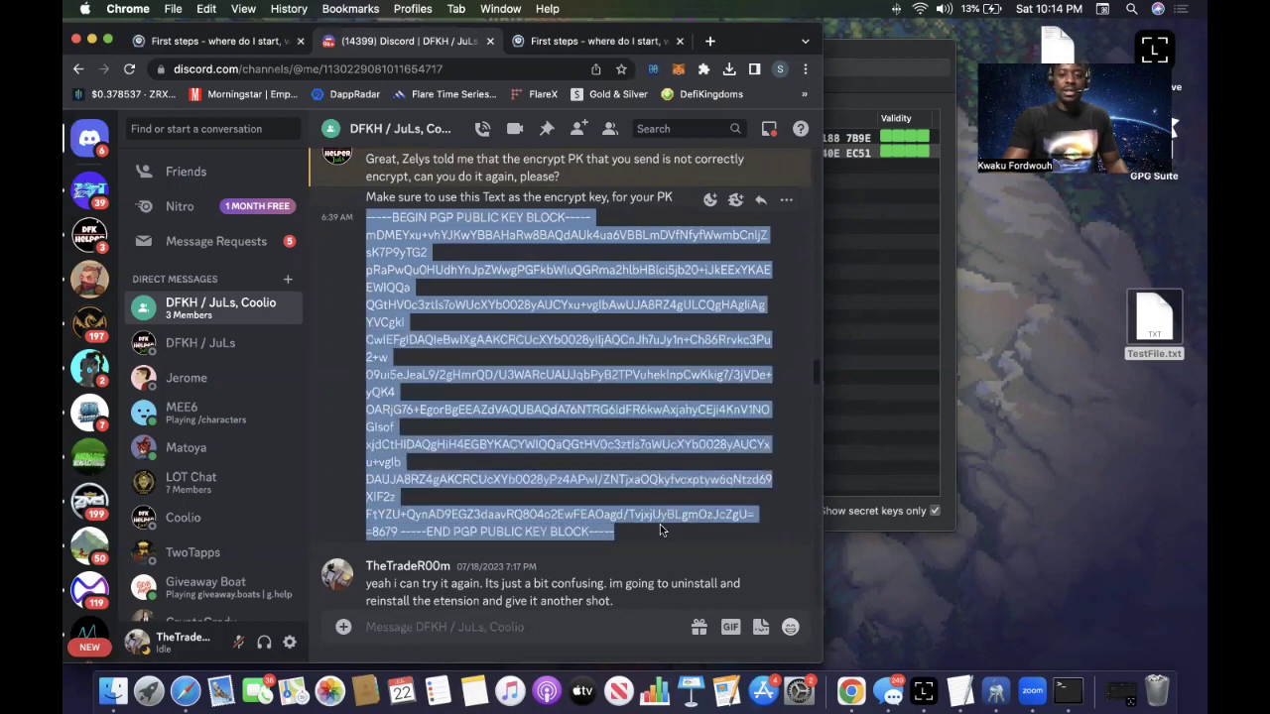
pyautogui.rightClick(594, 407)
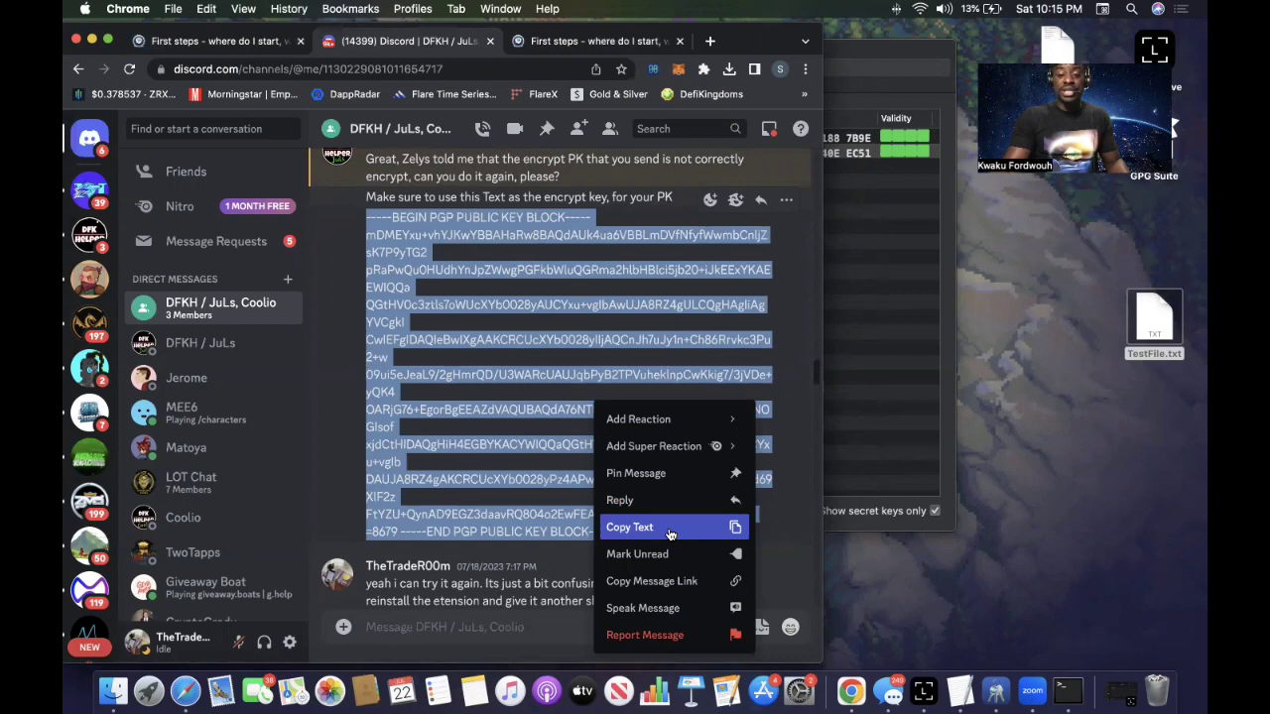
pyautogui.click(670, 535)
# Open TestFile.txt in TextEdit and paste the public key block into it.
pyautogui.doubleClick(1153, 328)
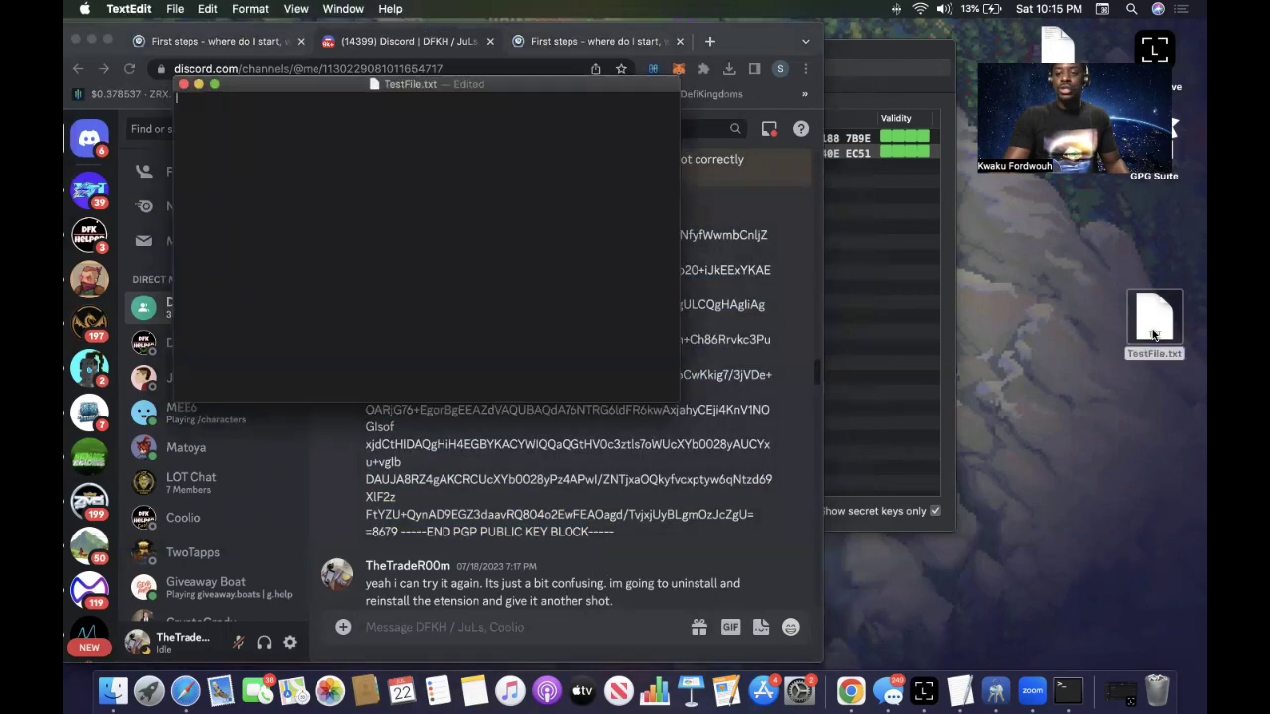
pyautogui.rightClick(245, 130)
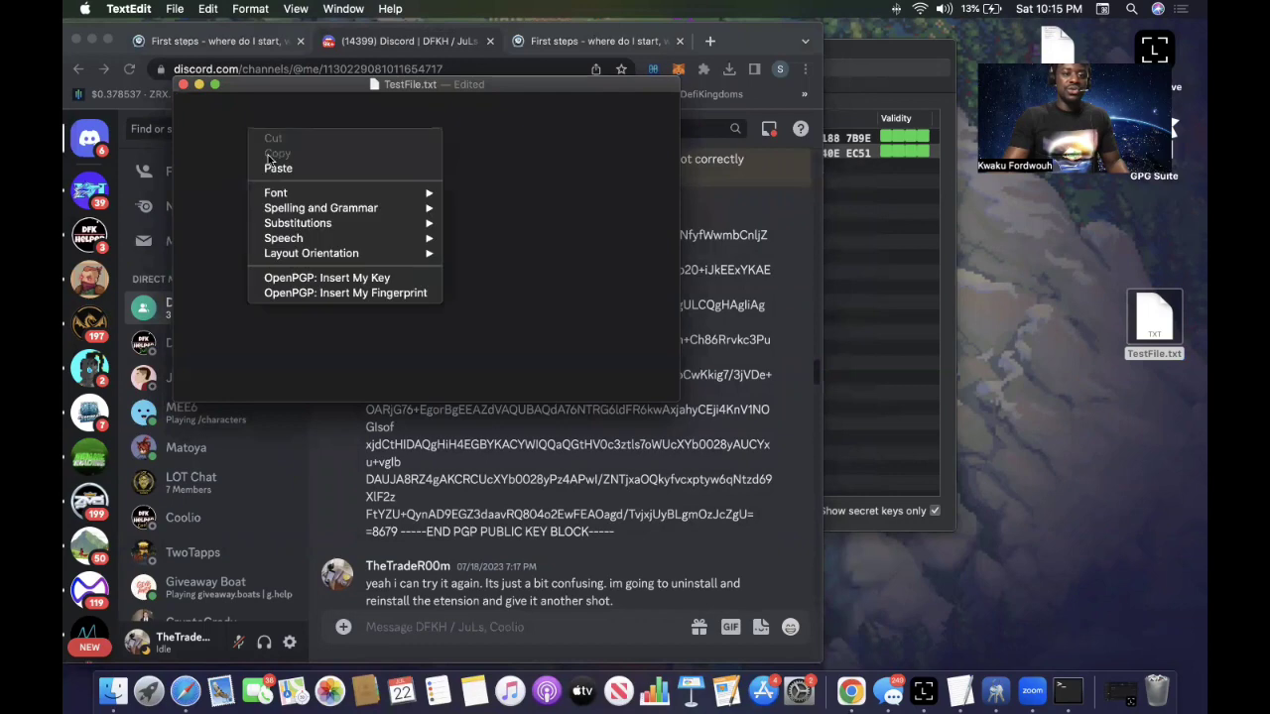
pyautogui.click(278, 168)
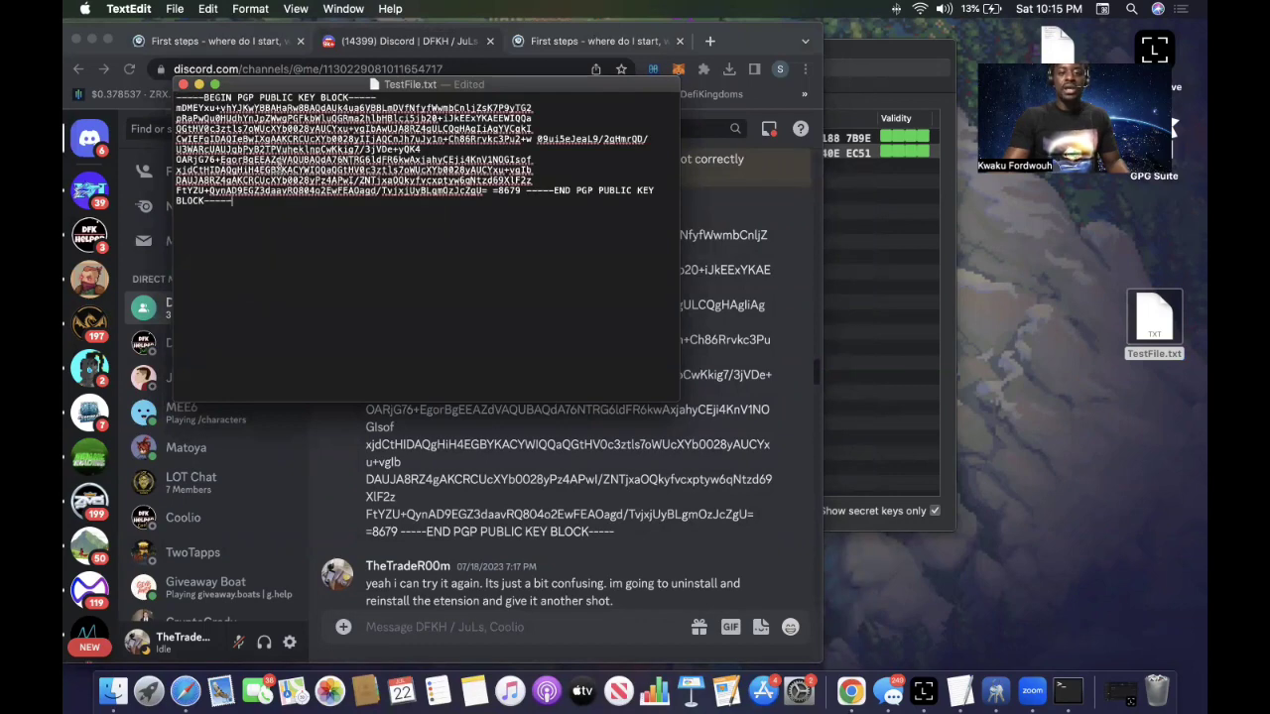
# Rename the document to 'DFK Public Key TEST', keeping Desktop as its location.
pyautogui.click(482, 88)
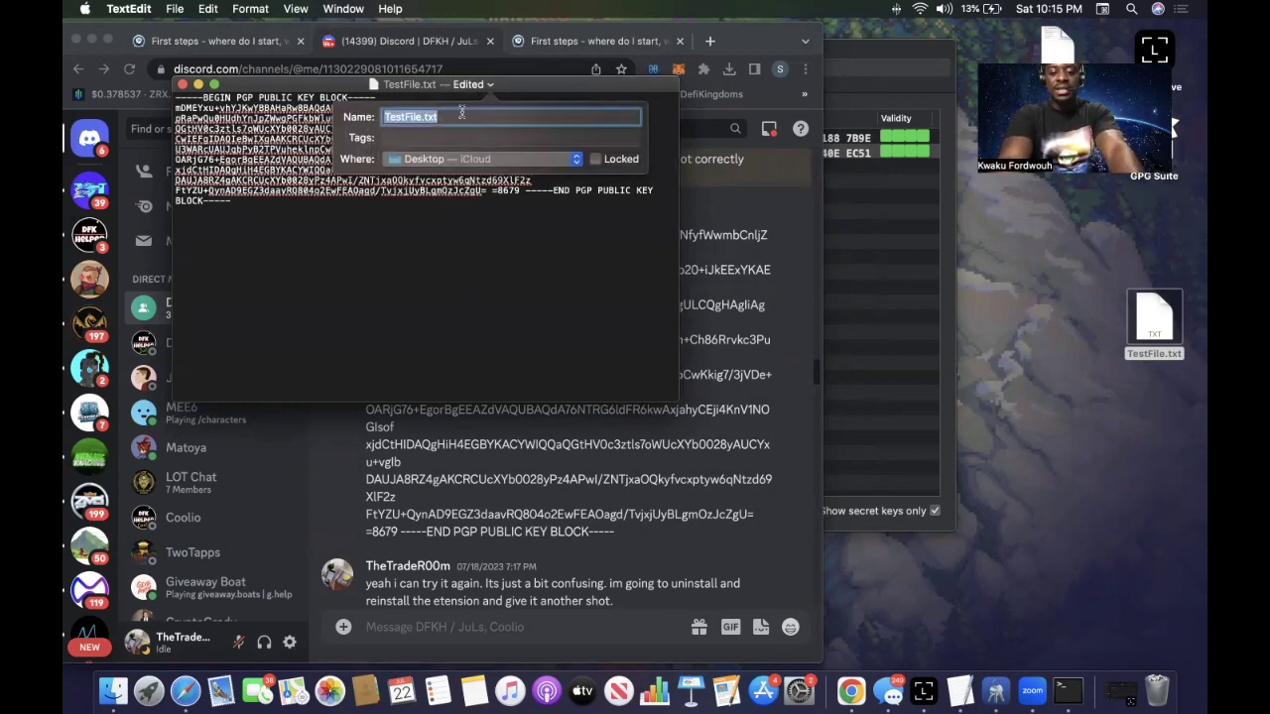
pyautogui.write('DFK P')
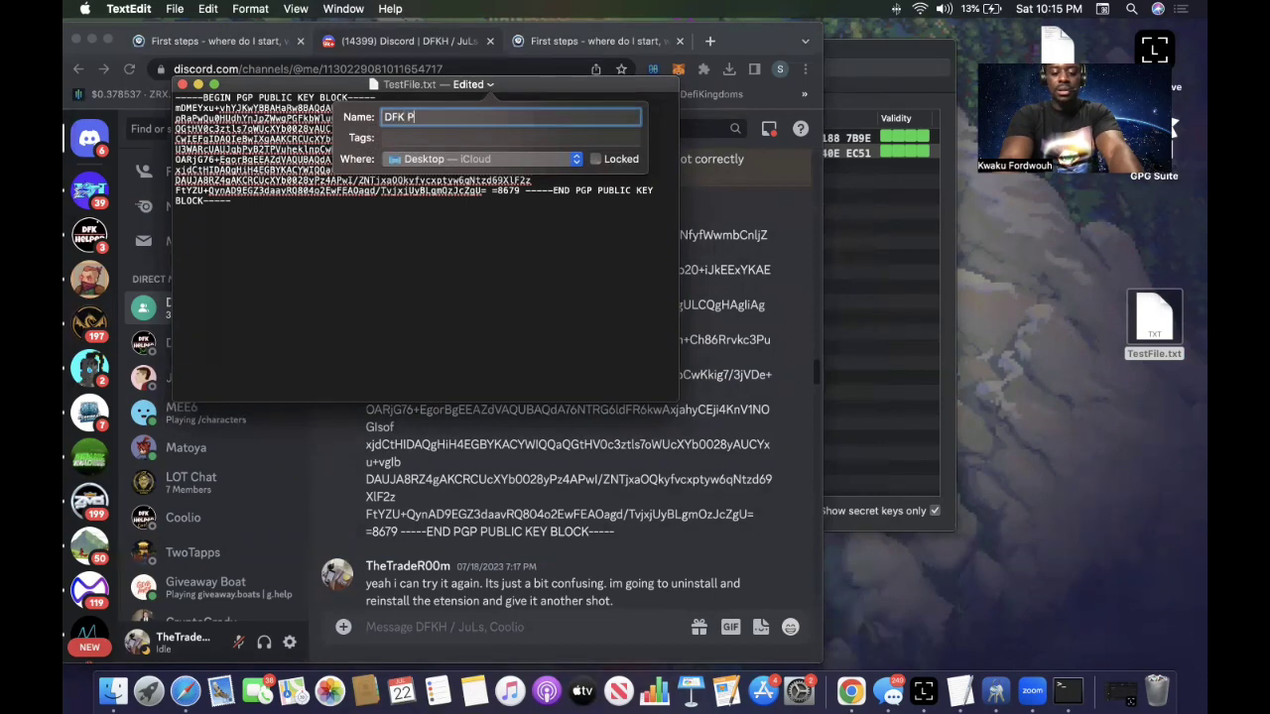
pyautogui.write('ubli')
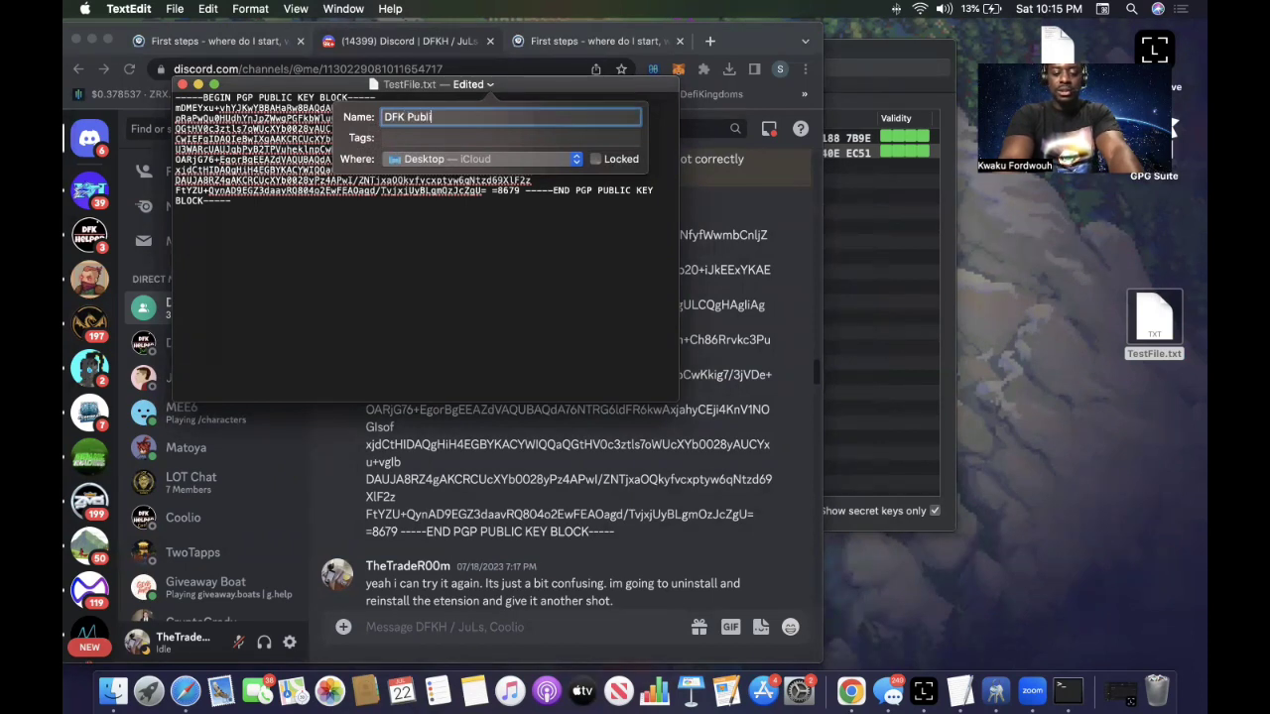
pyautogui.write('c KEy')
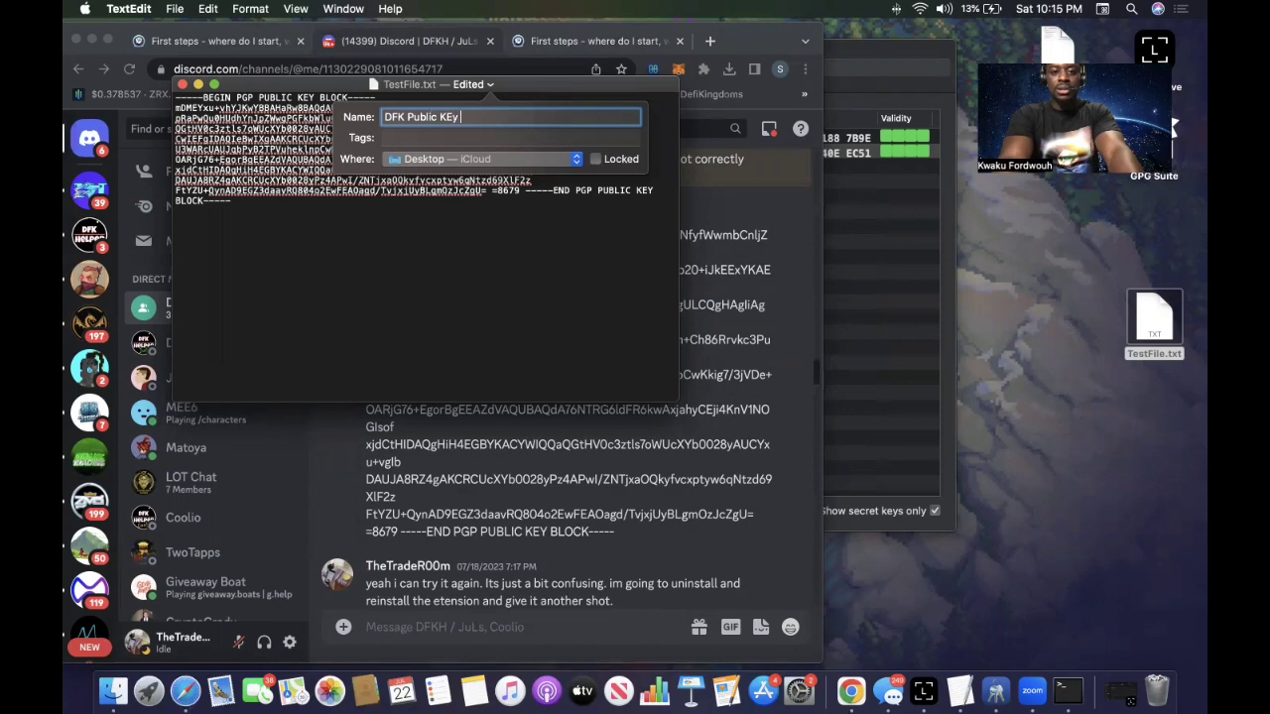
pyautogui.press('BackSpace')
pyautogui.press('BackSpace')
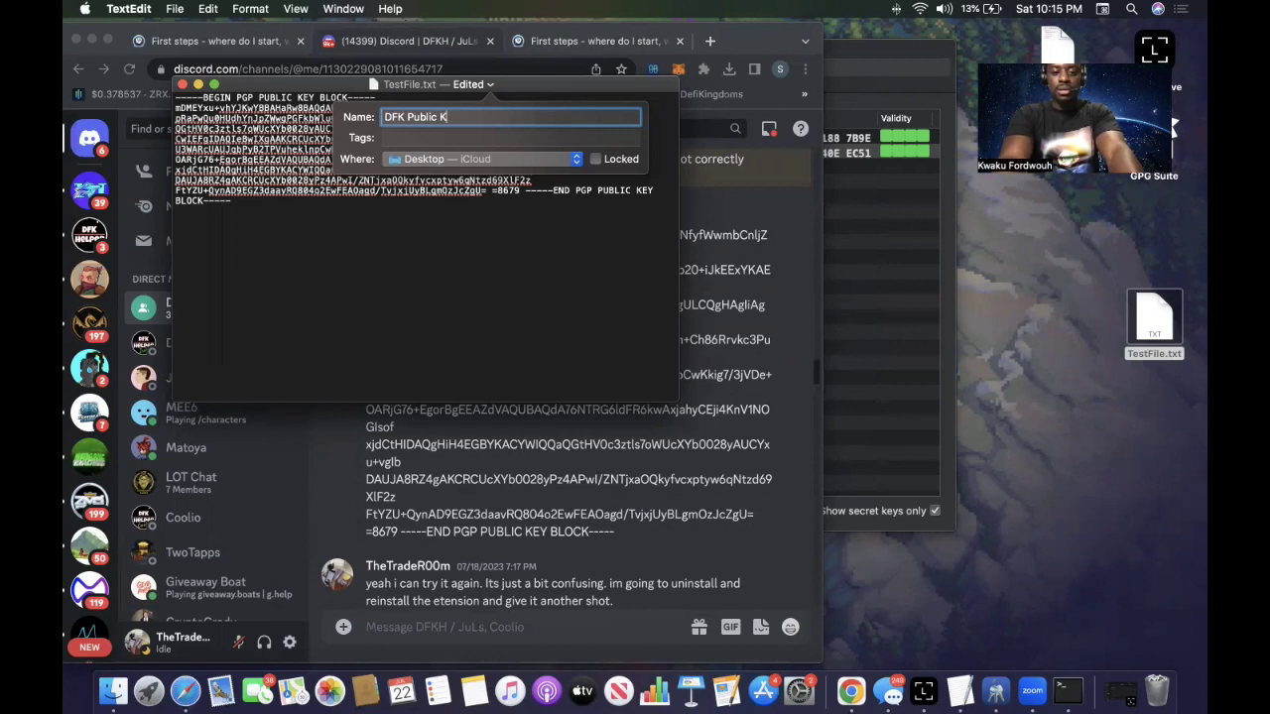
pyautogui.write('ey T')
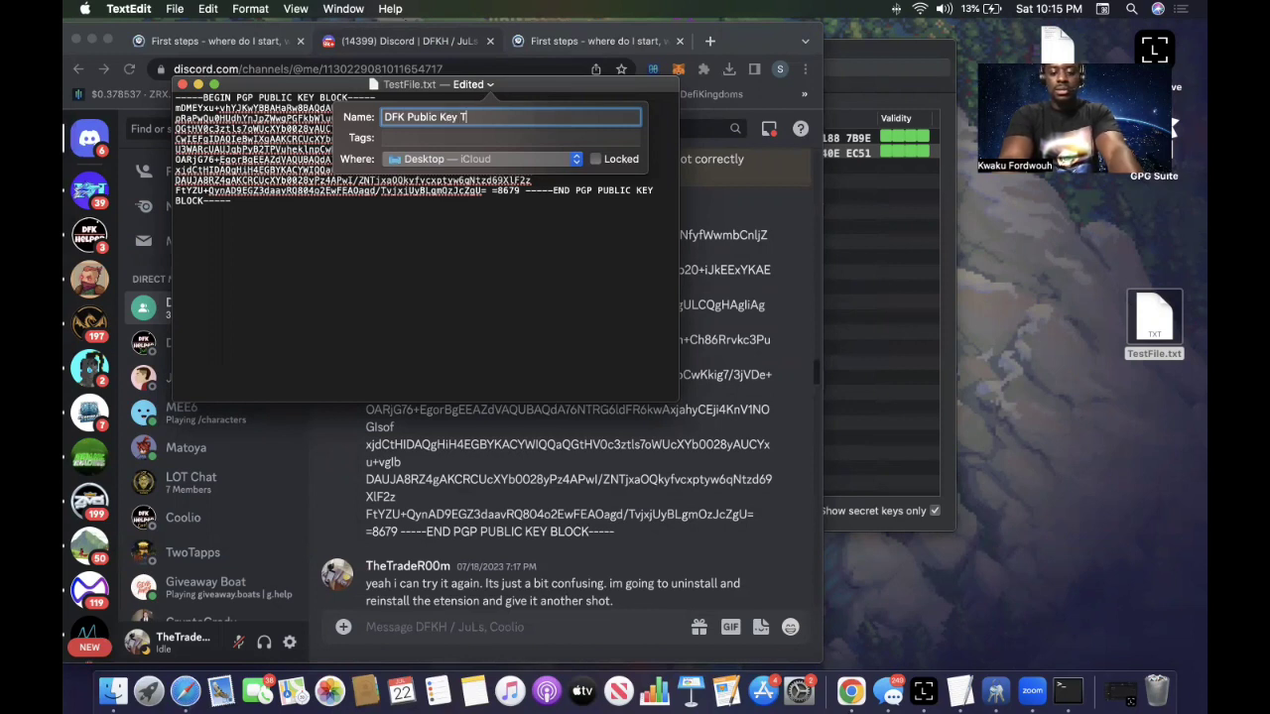
pyautogui.write('EST')
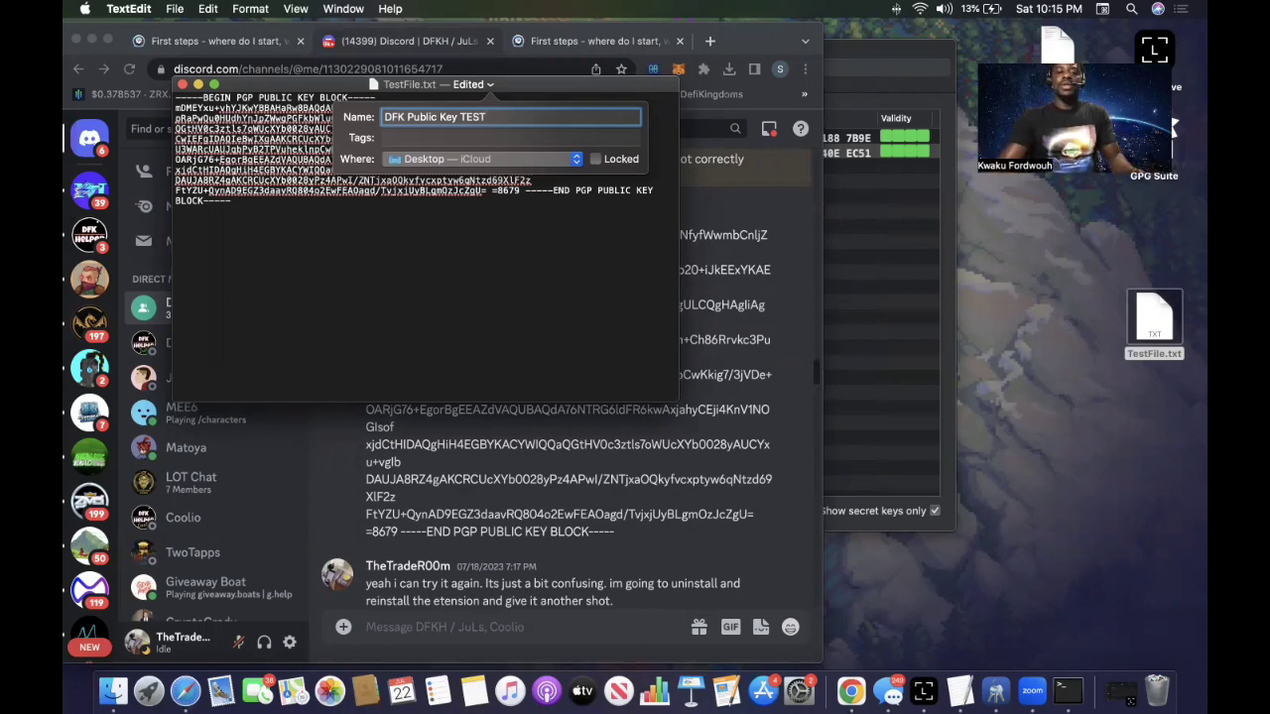
pyautogui.click(488, 159)
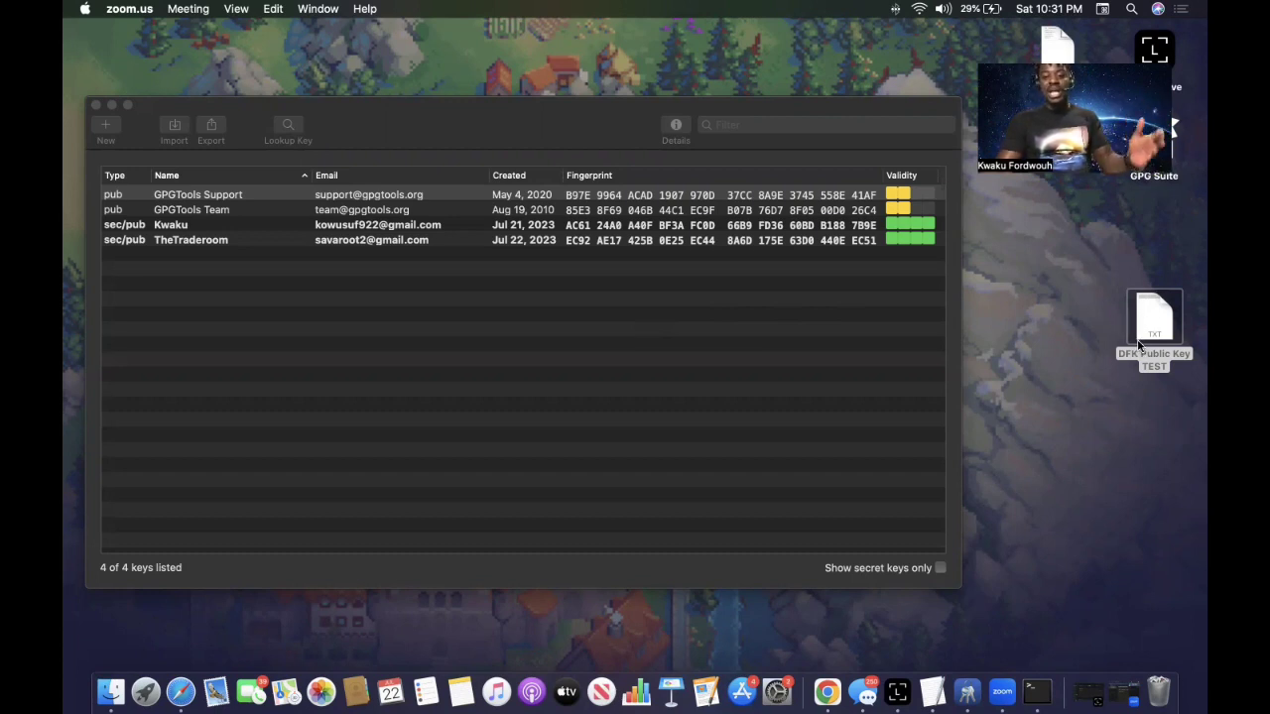
# Import the DFK Public Key TEST file from Recents into GPG Keychain.
pyautogui.click(253, 154)
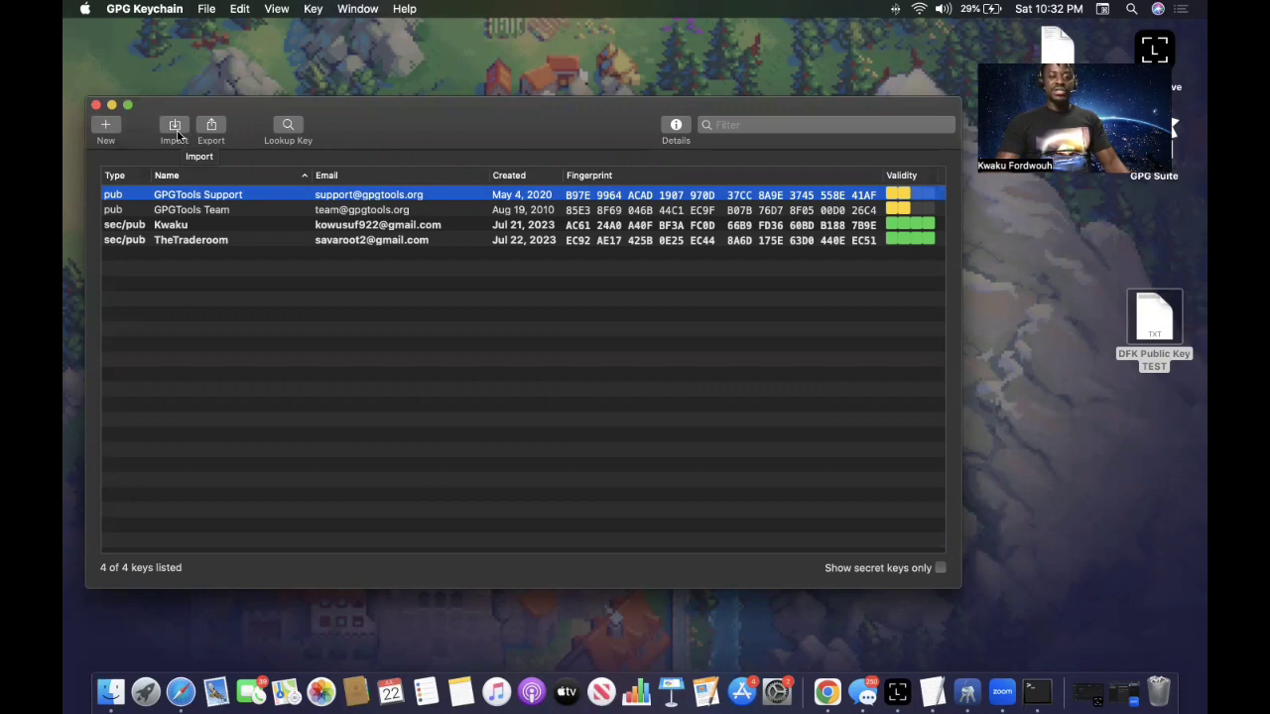
pyautogui.click(177, 133)
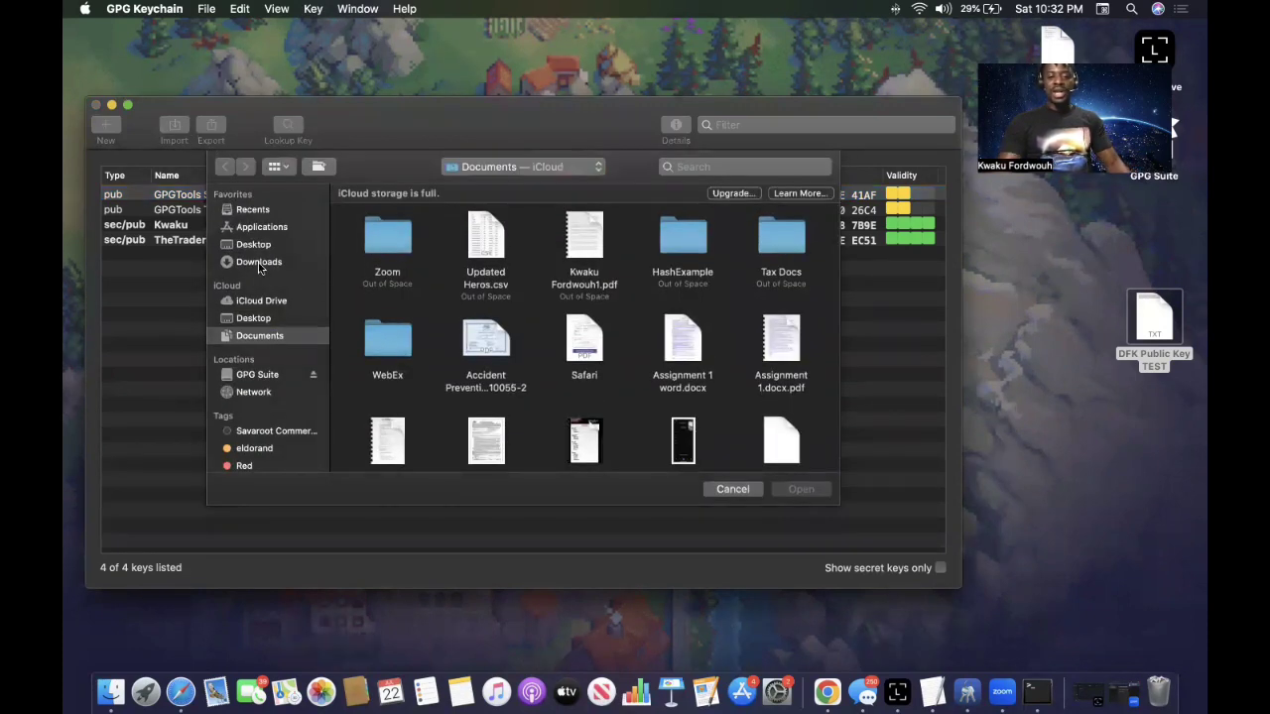
pyautogui.click(252, 210)
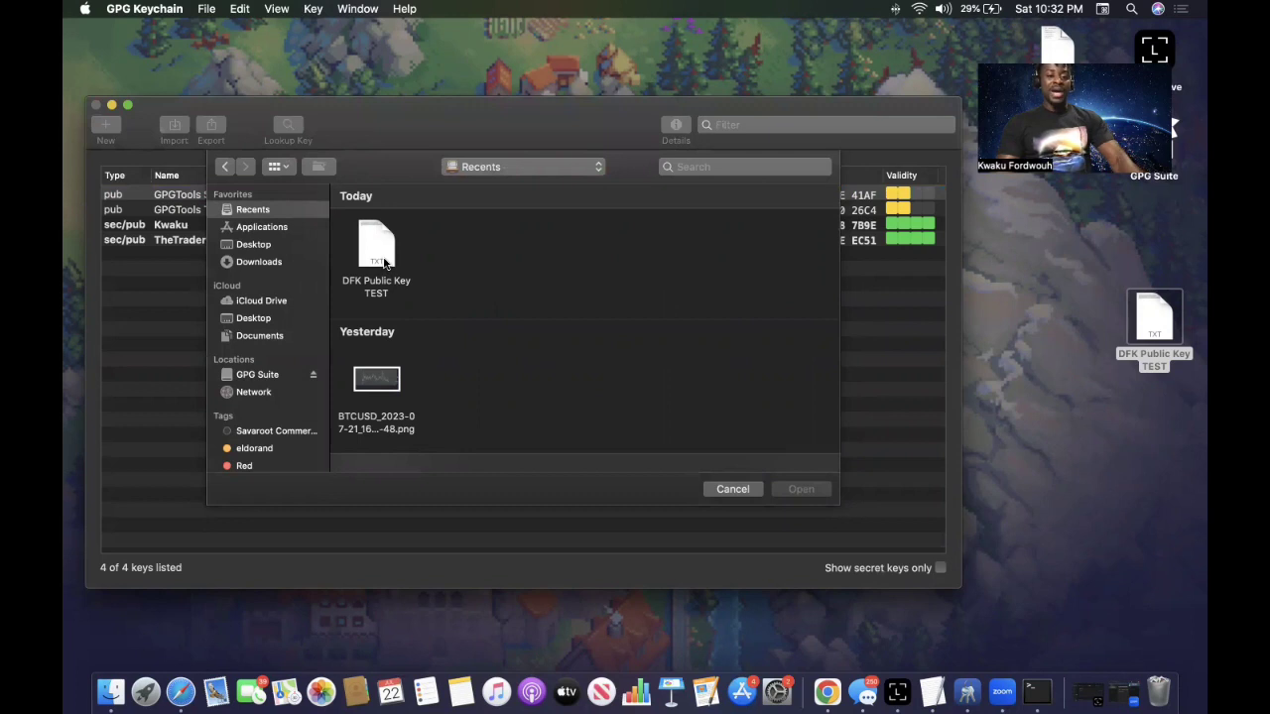
pyautogui.click(385, 261)
pyautogui.click(807, 490)
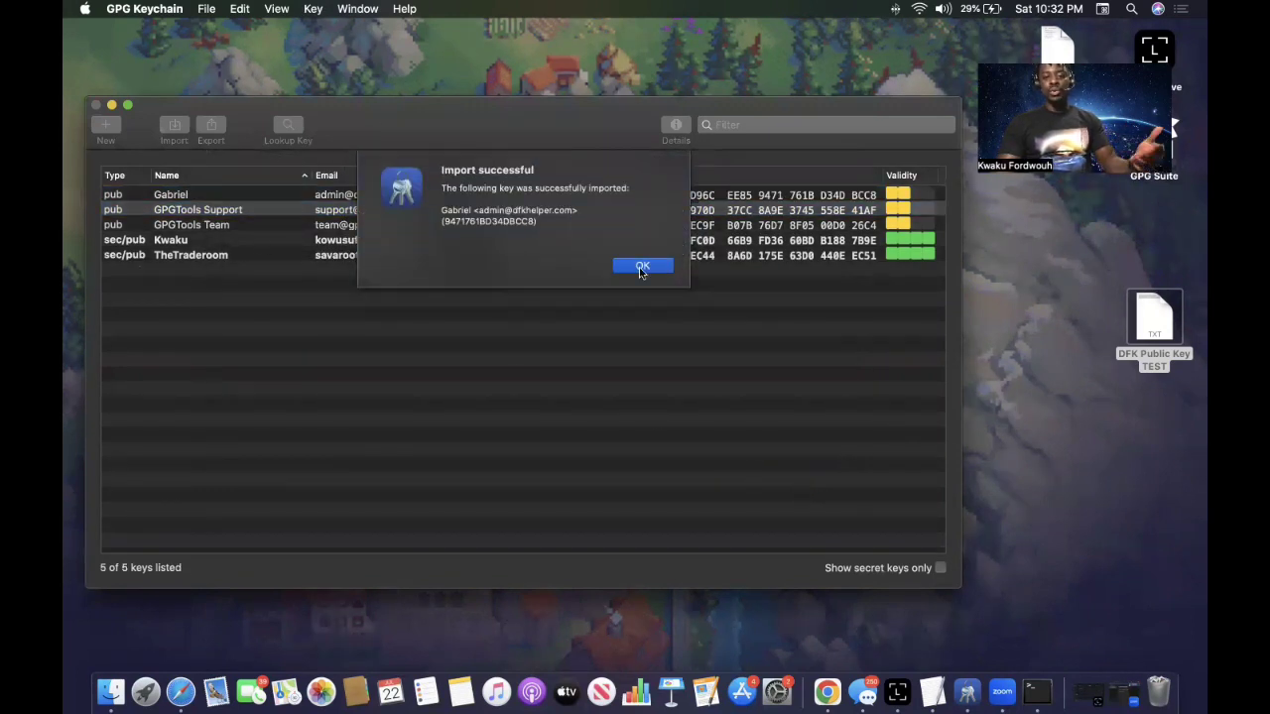
# Dismiss the Import successful message and review the keys, ending on the newly imported key.
pyautogui.click(640, 268)
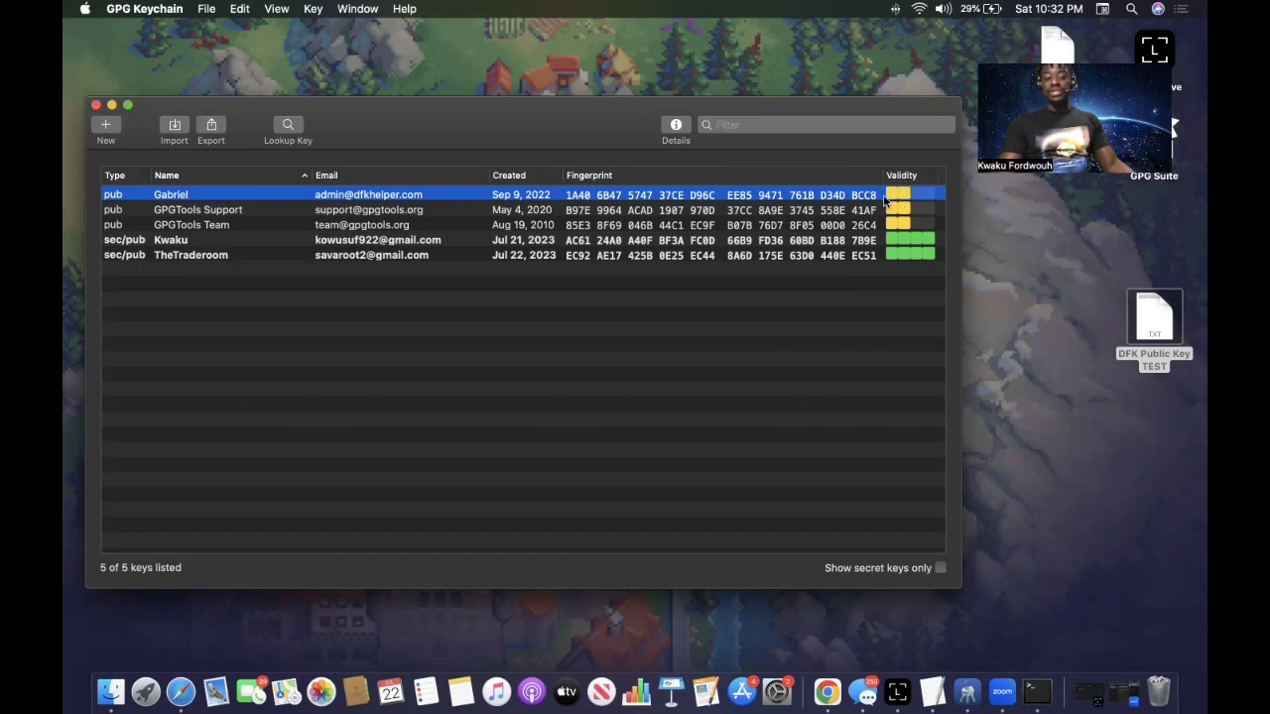
pyautogui.click(262, 255)
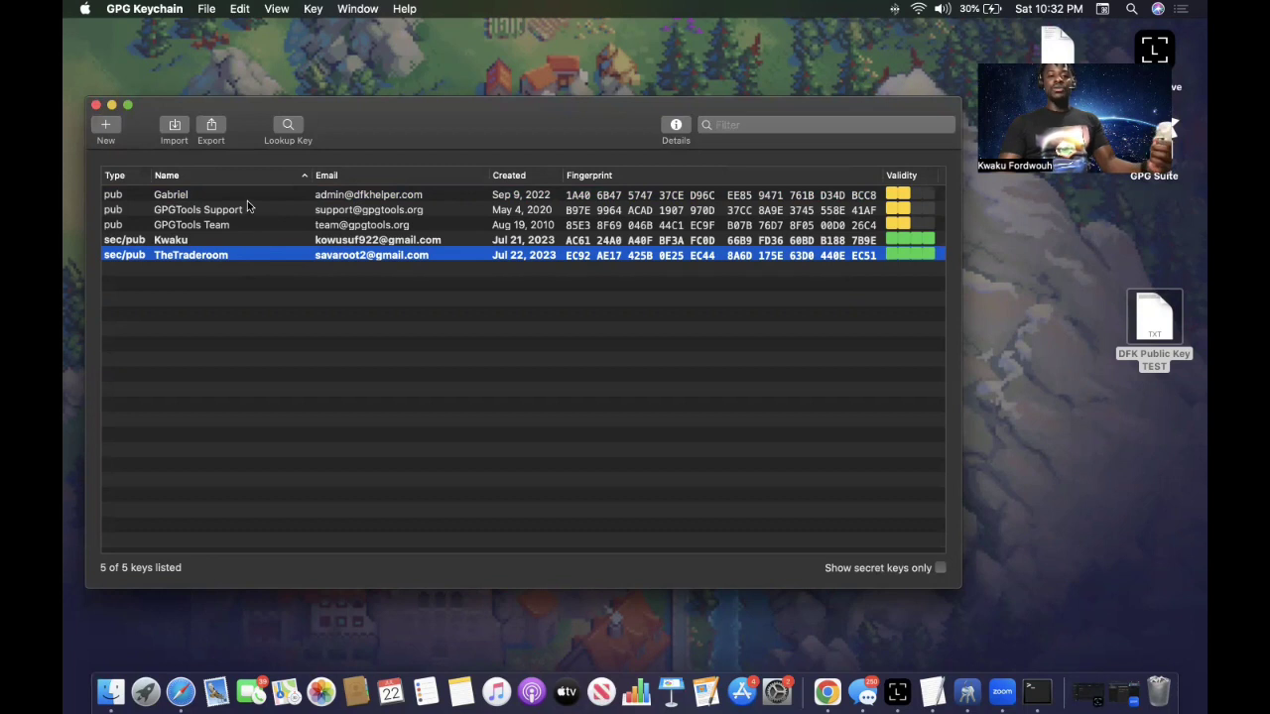
pyautogui.click(249, 207)
pyautogui.click(249, 198)
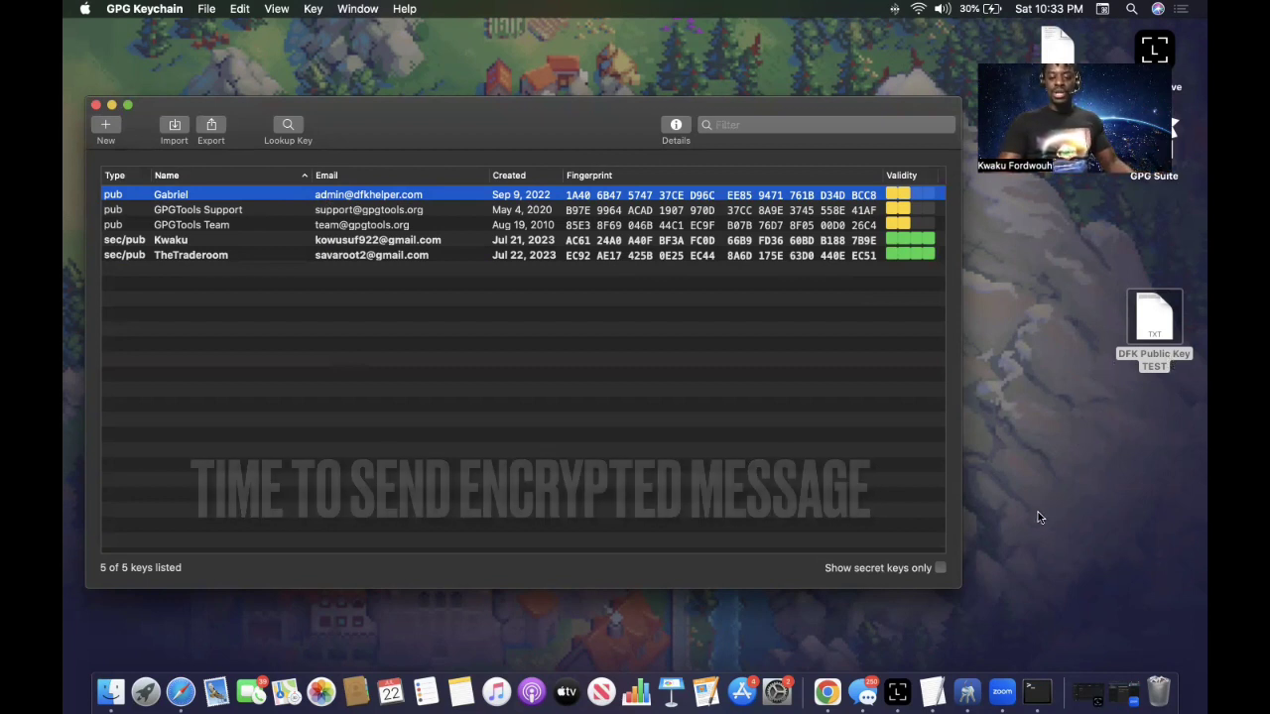
# Launch another Terminal window from Launchpad's Other folder.
pyautogui.click(146, 695)
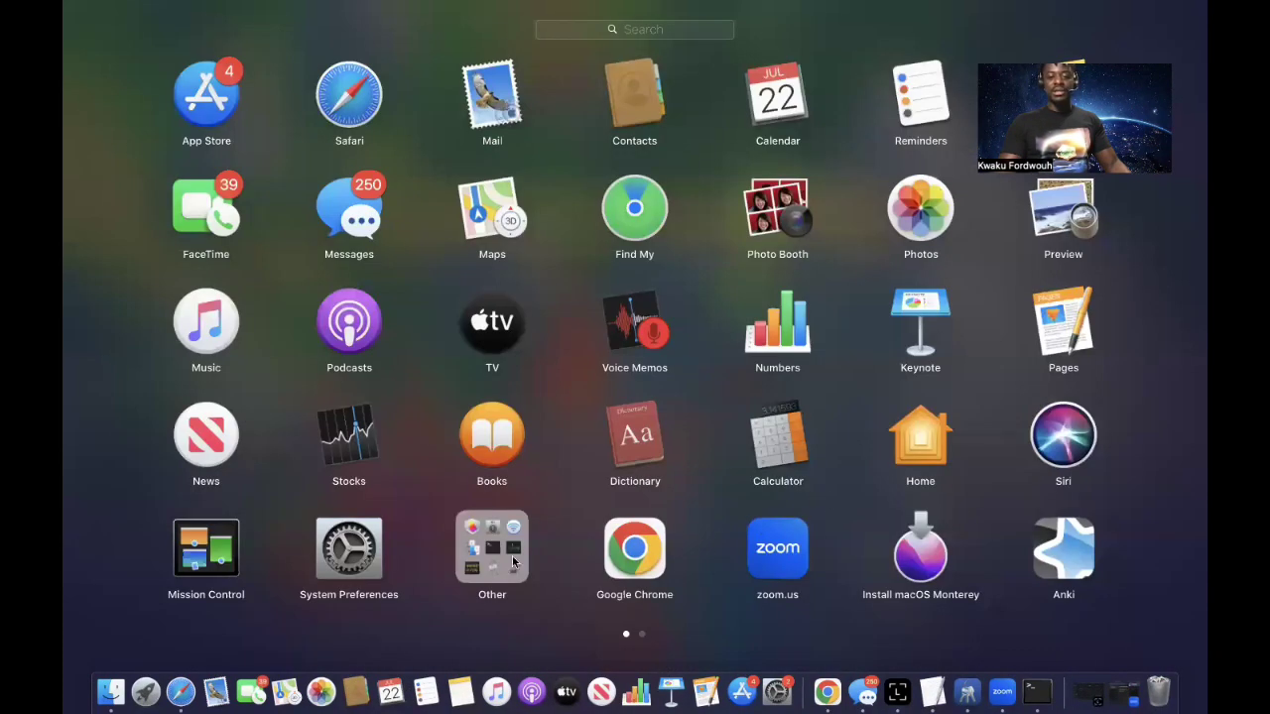
pyautogui.click(494, 559)
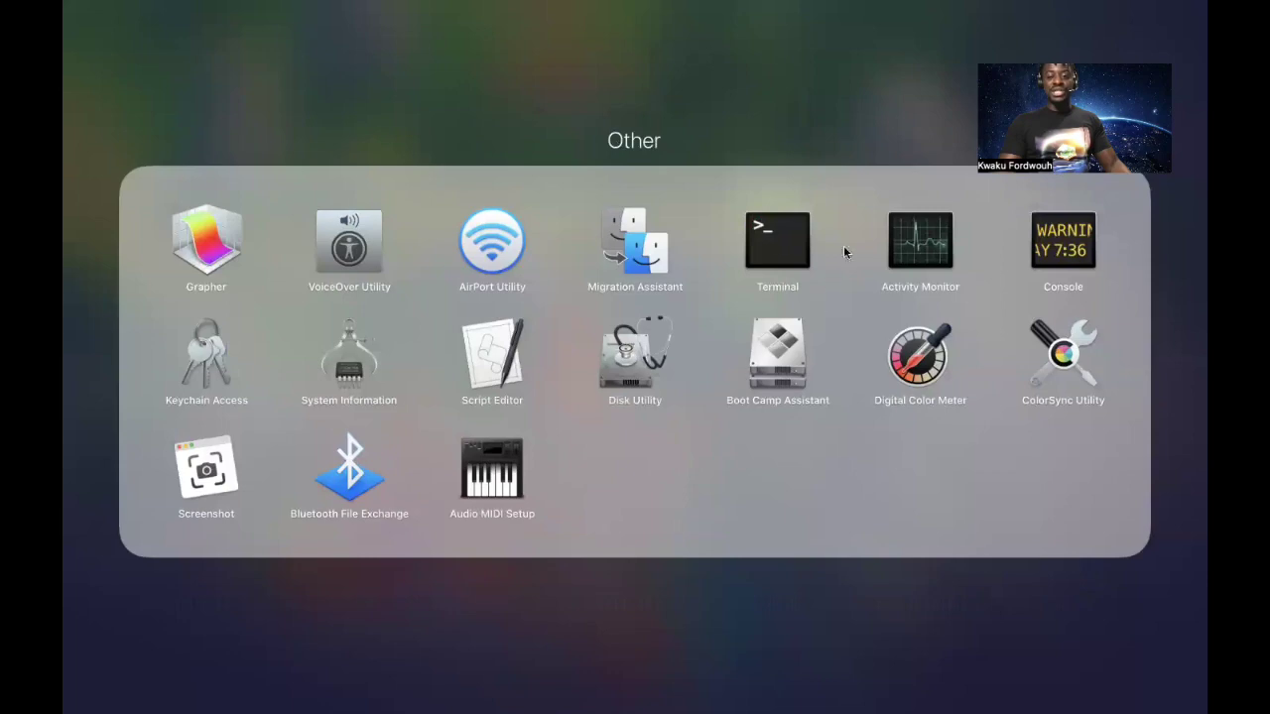
pyautogui.click(777, 240)
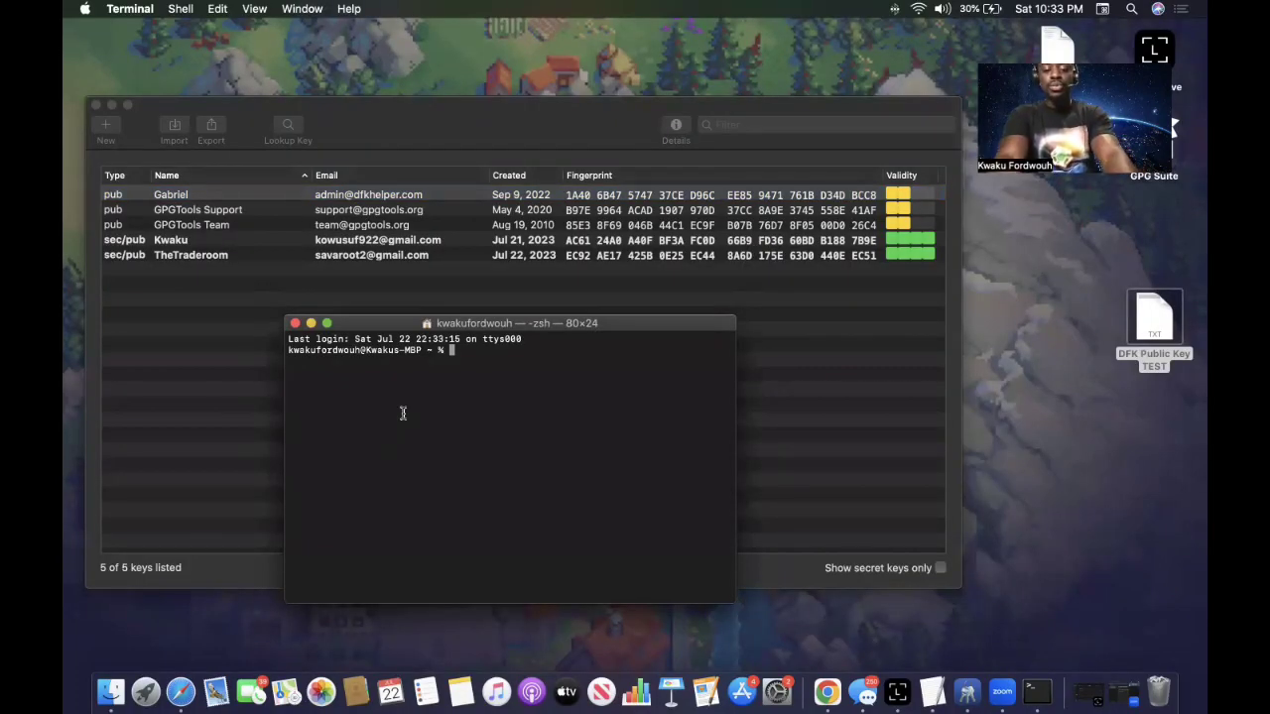
# Run cd desktop and touch My MessageSecretKey.txt, then select the new MessageSecretKey.txt.
pyautogui.write('cd ')
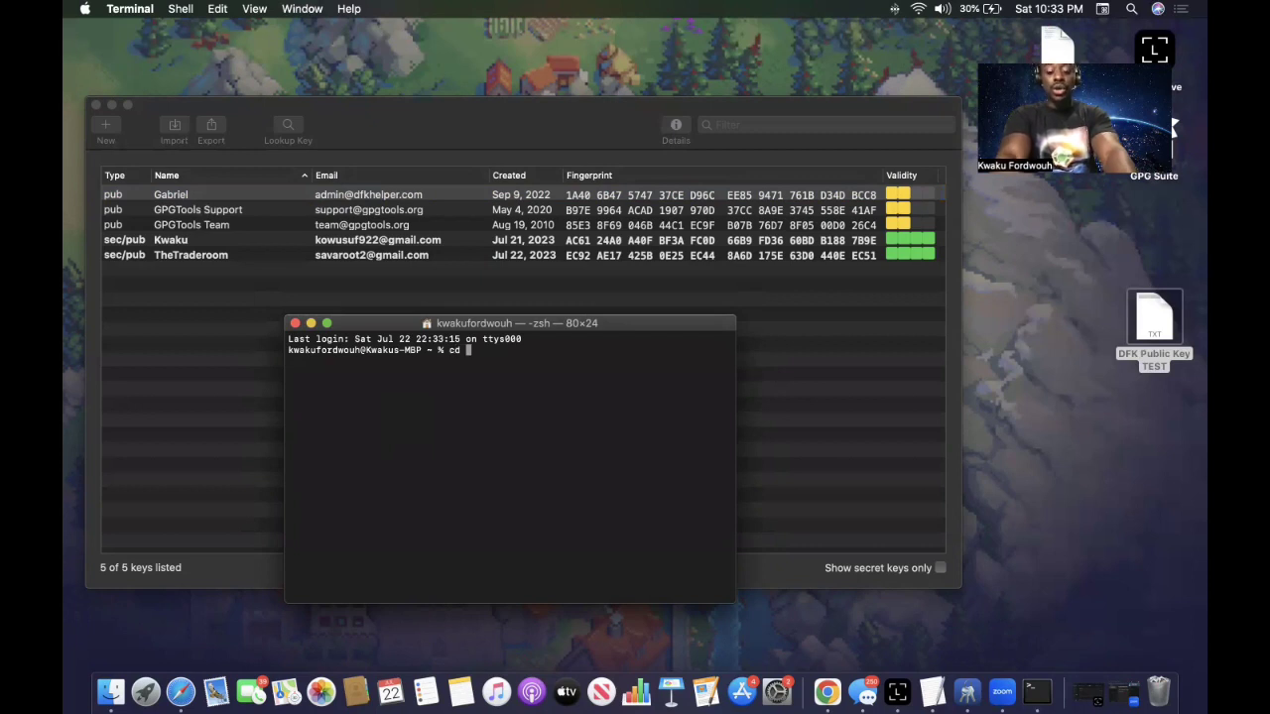
pyautogui.write('desktop')
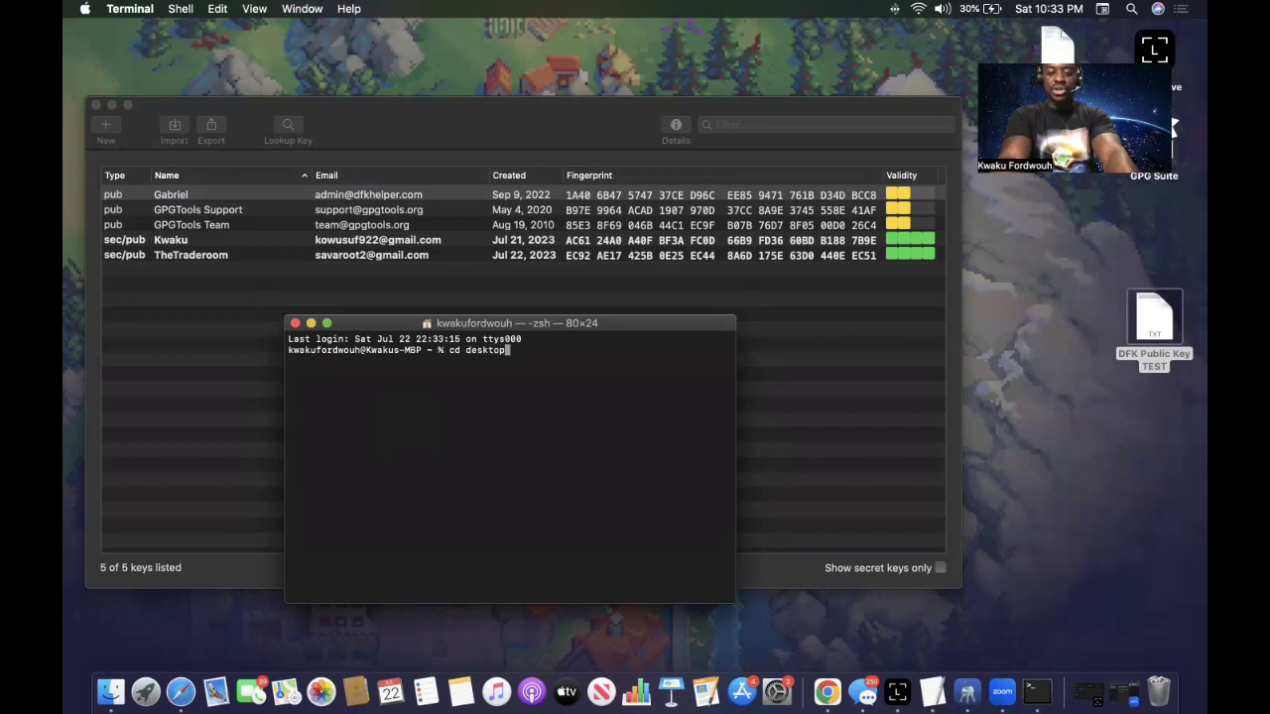
pyautogui.press('Return')
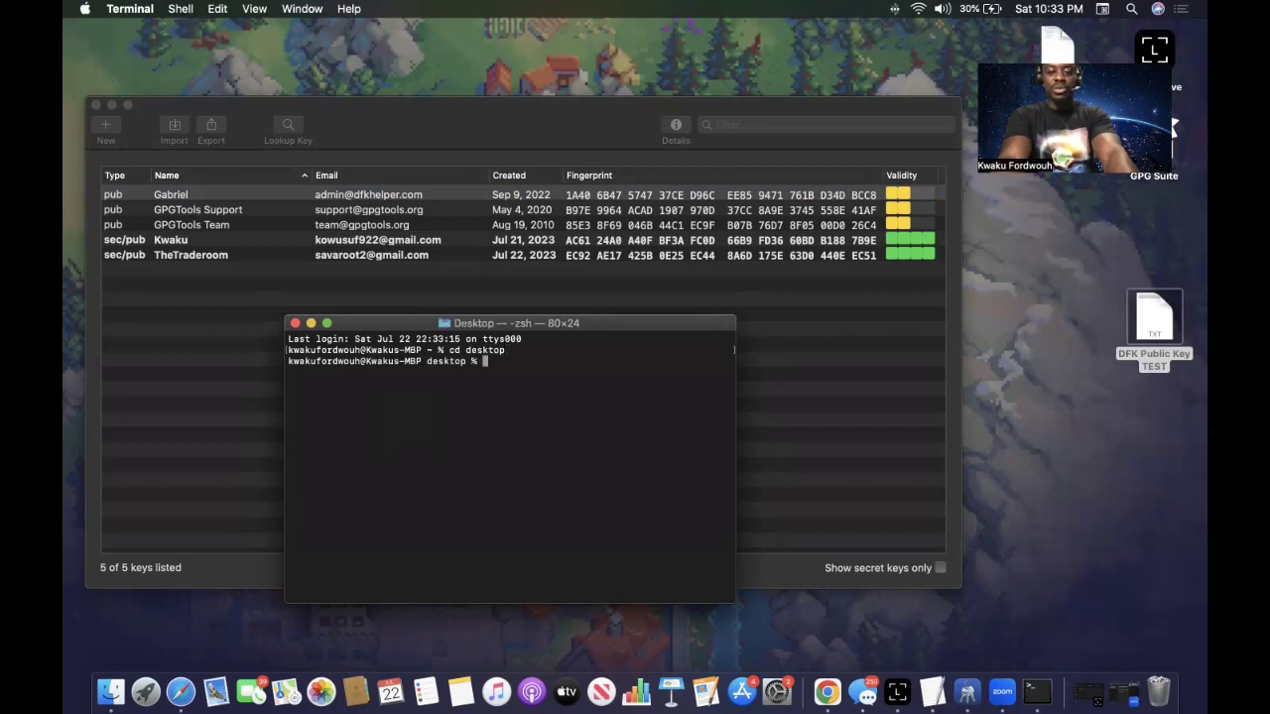
pyautogui.write('to')
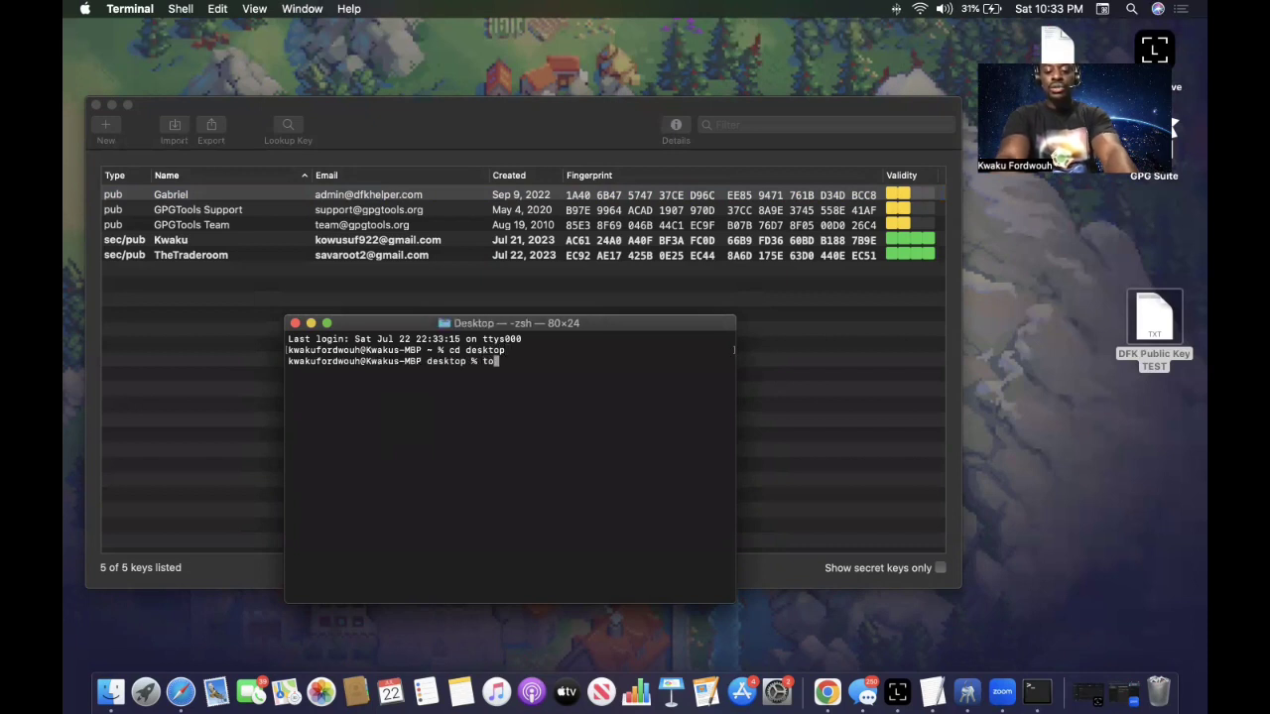
pyautogui.write('uch My Message')
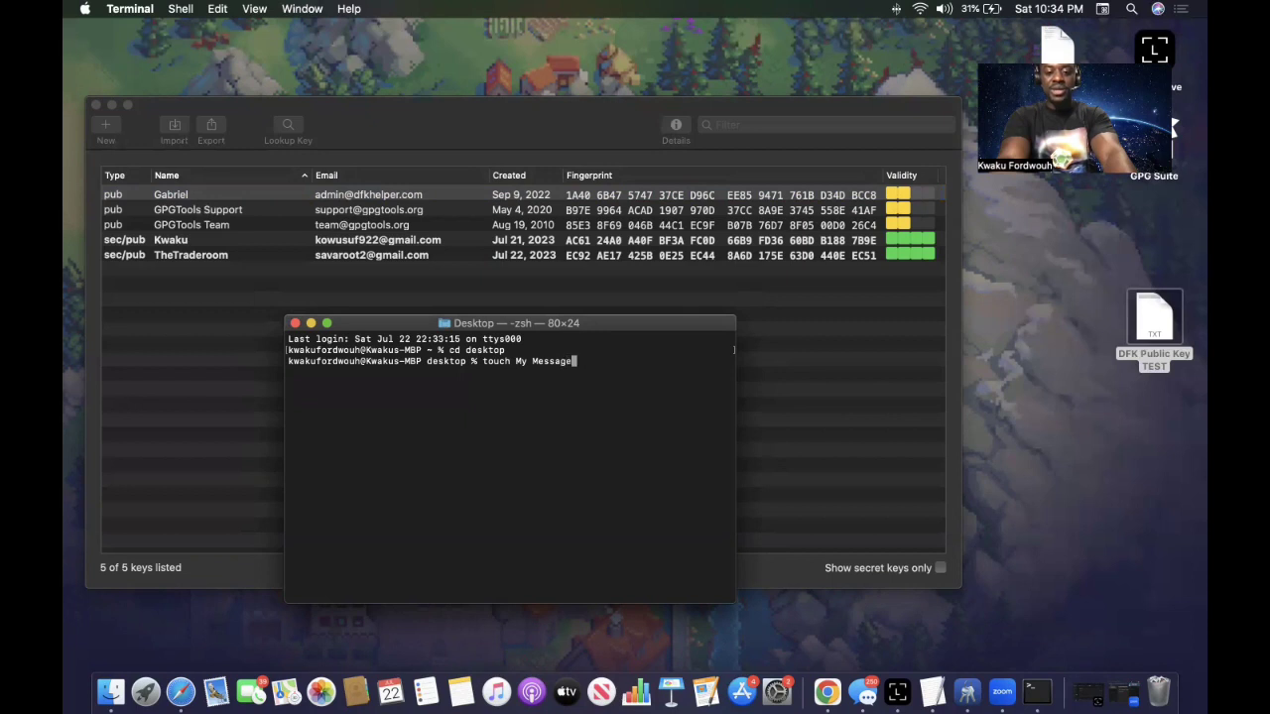
pyautogui.write('Secre')
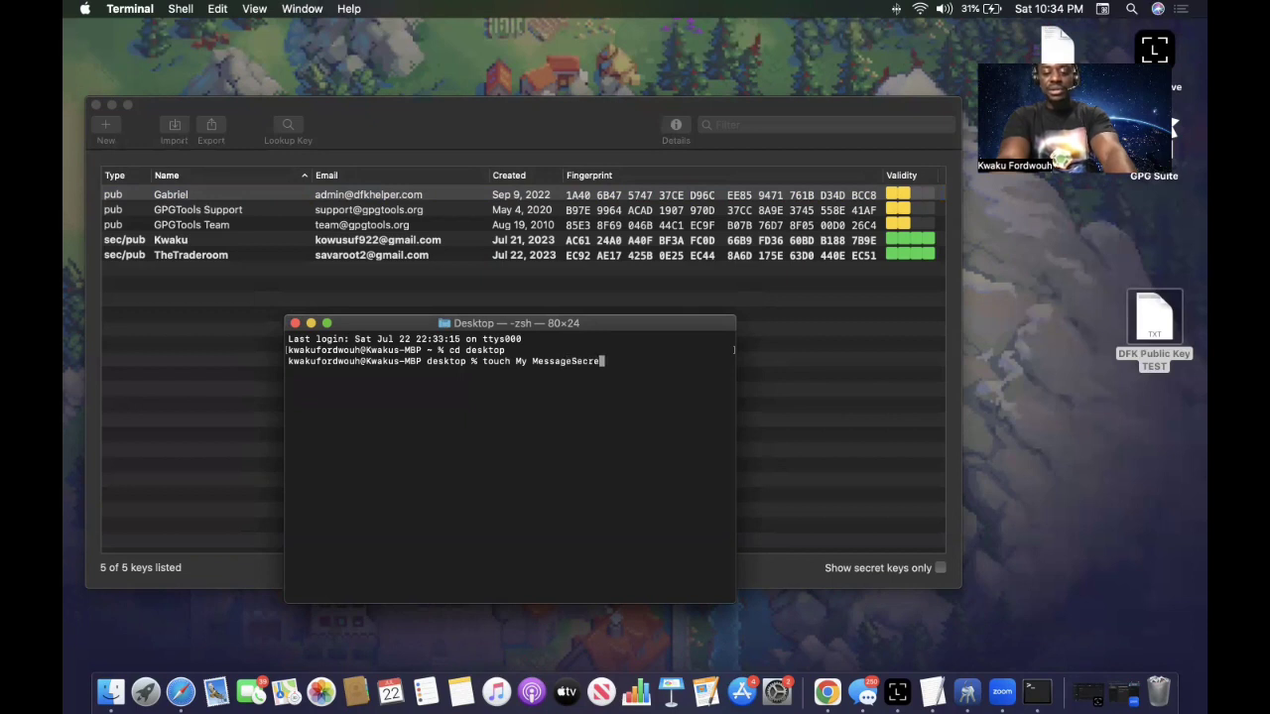
pyautogui.write('tKey.txt')
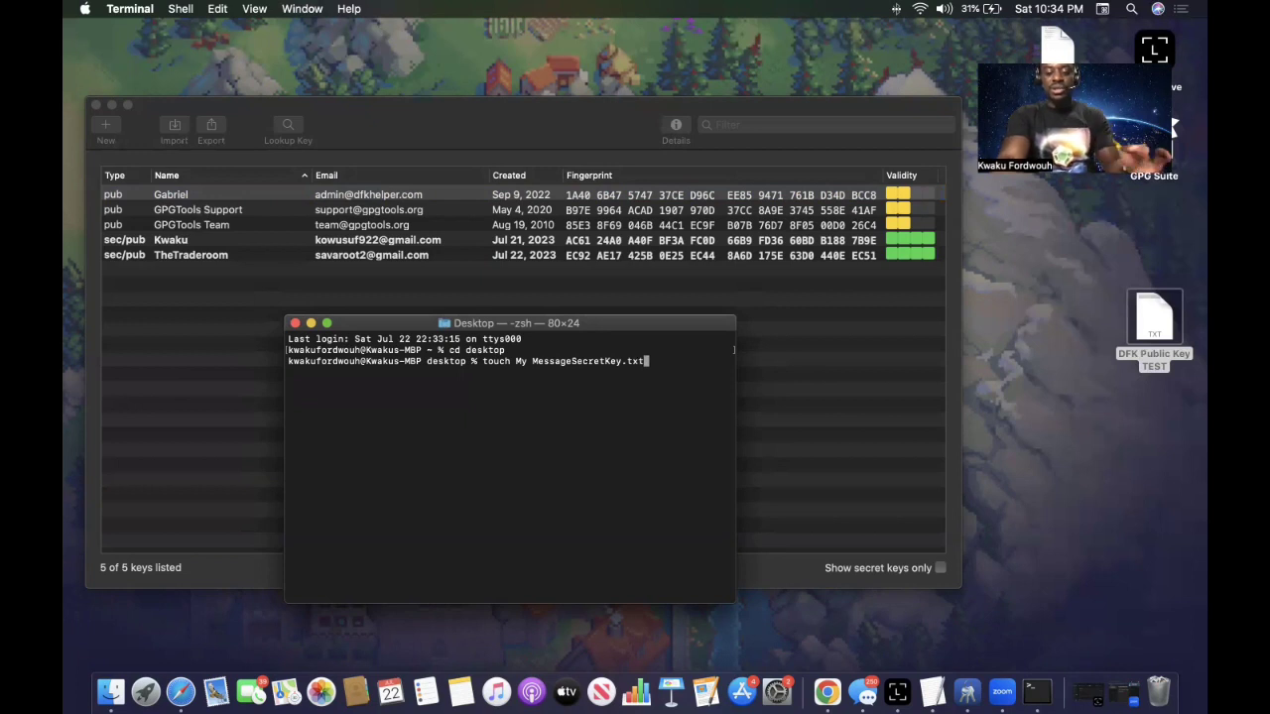
pyautogui.press('Return')
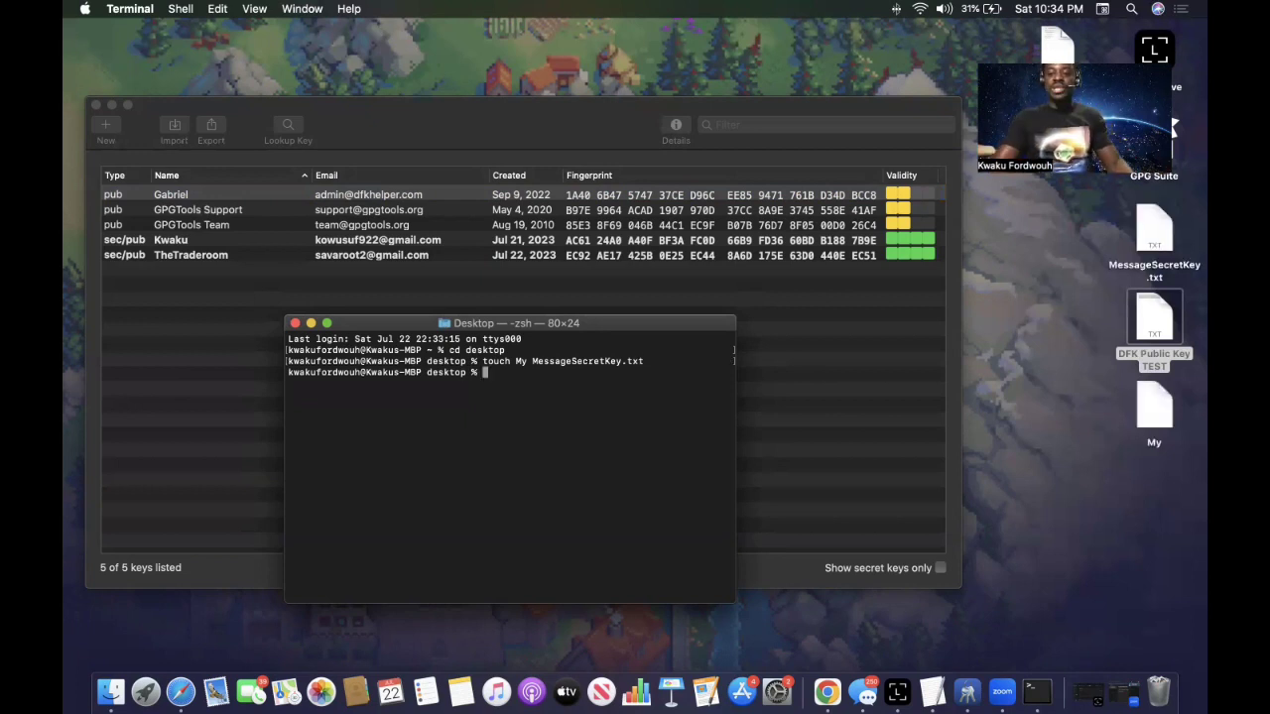
pyautogui.click(1150, 229)
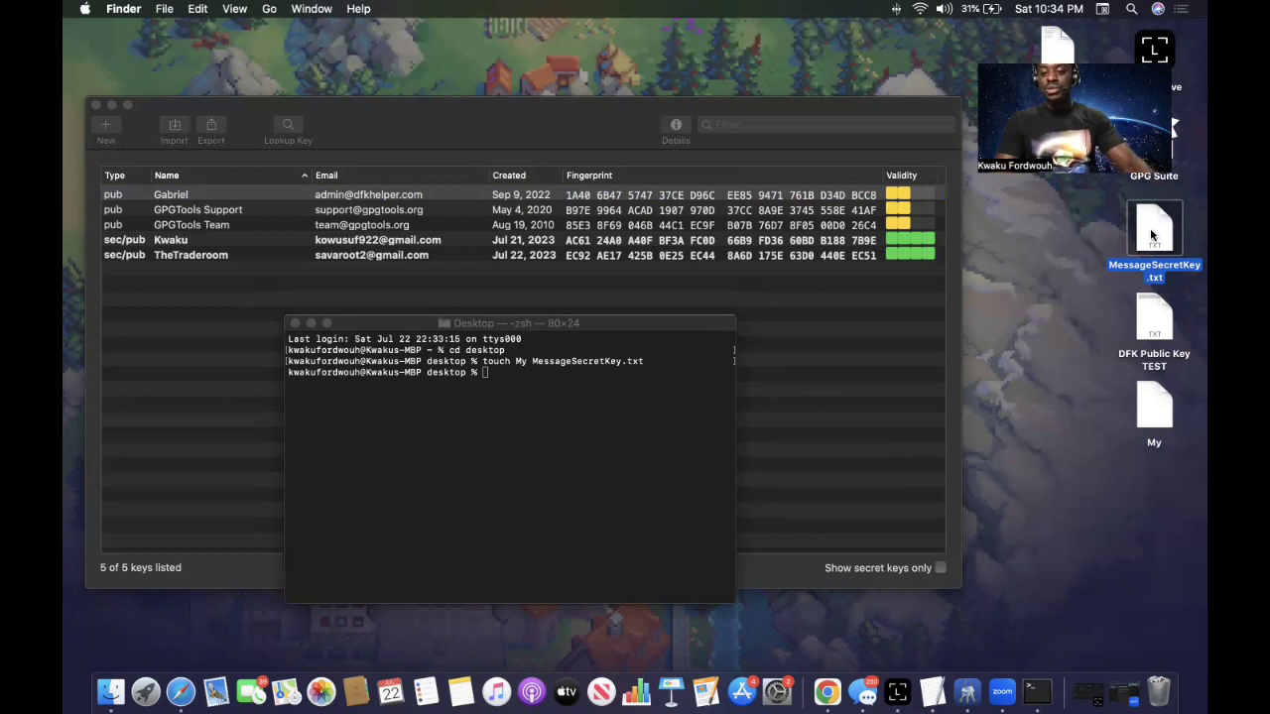
# Open MessageSecretKey.txt and type 'DFK To the Moon.... Lets see when this happens'.
pyautogui.doubleClick(1152, 234)
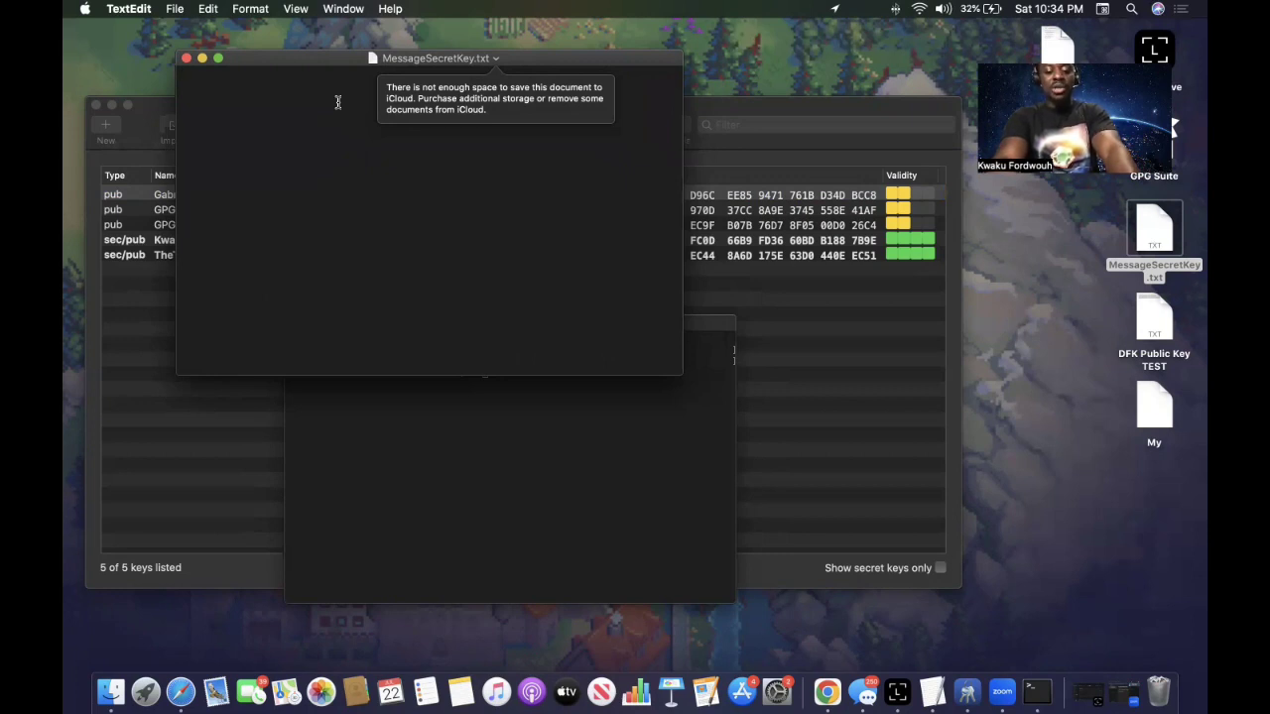
pyautogui.write('DFK ')
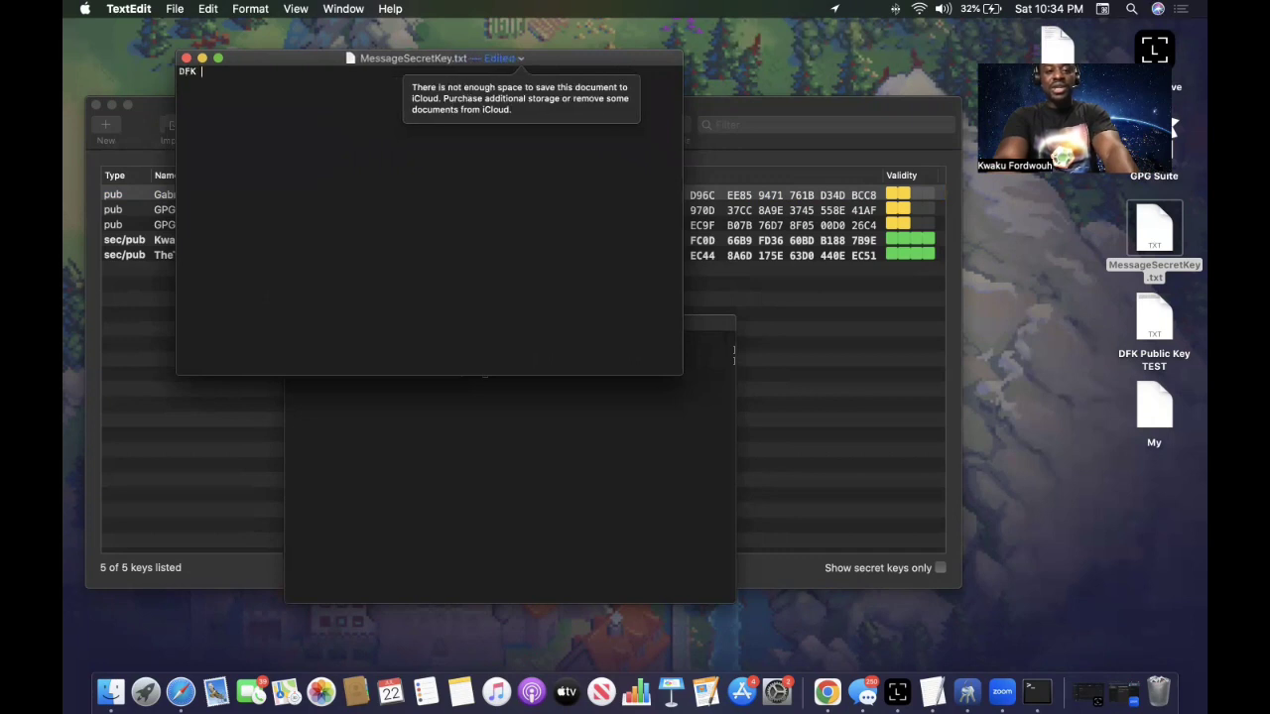
pyautogui.write('To the ')
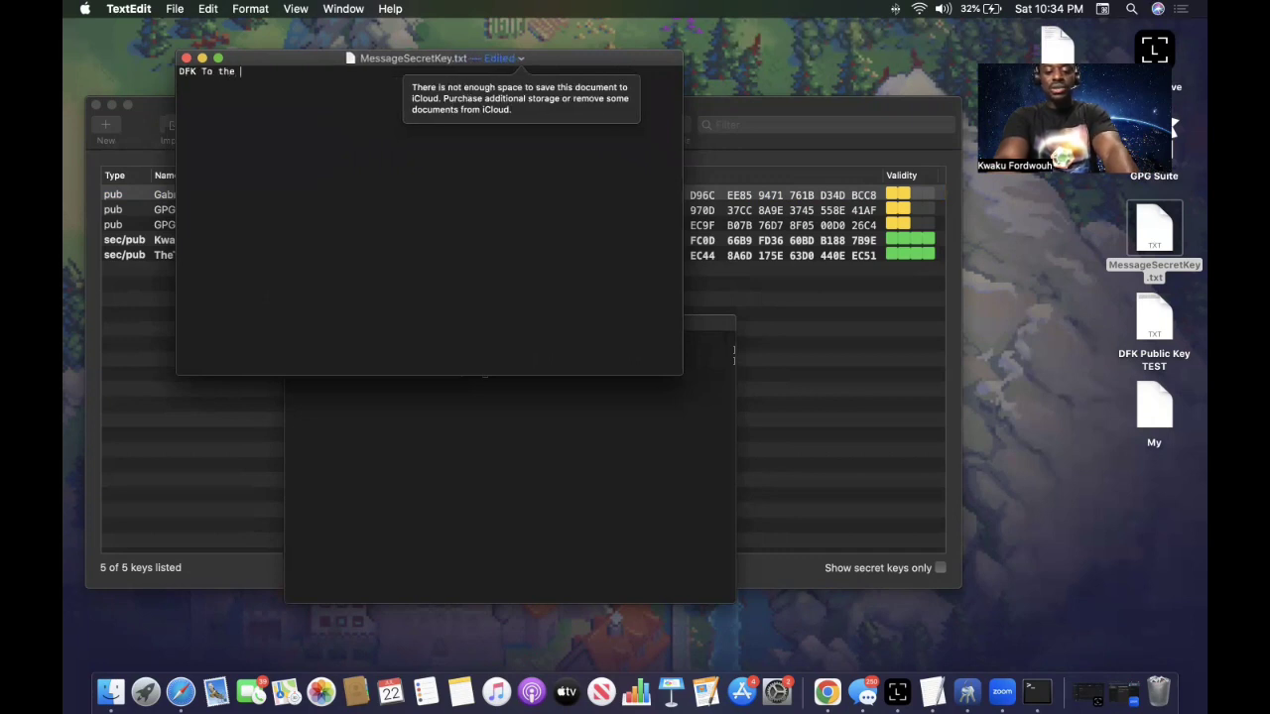
pyautogui.write('Moon')
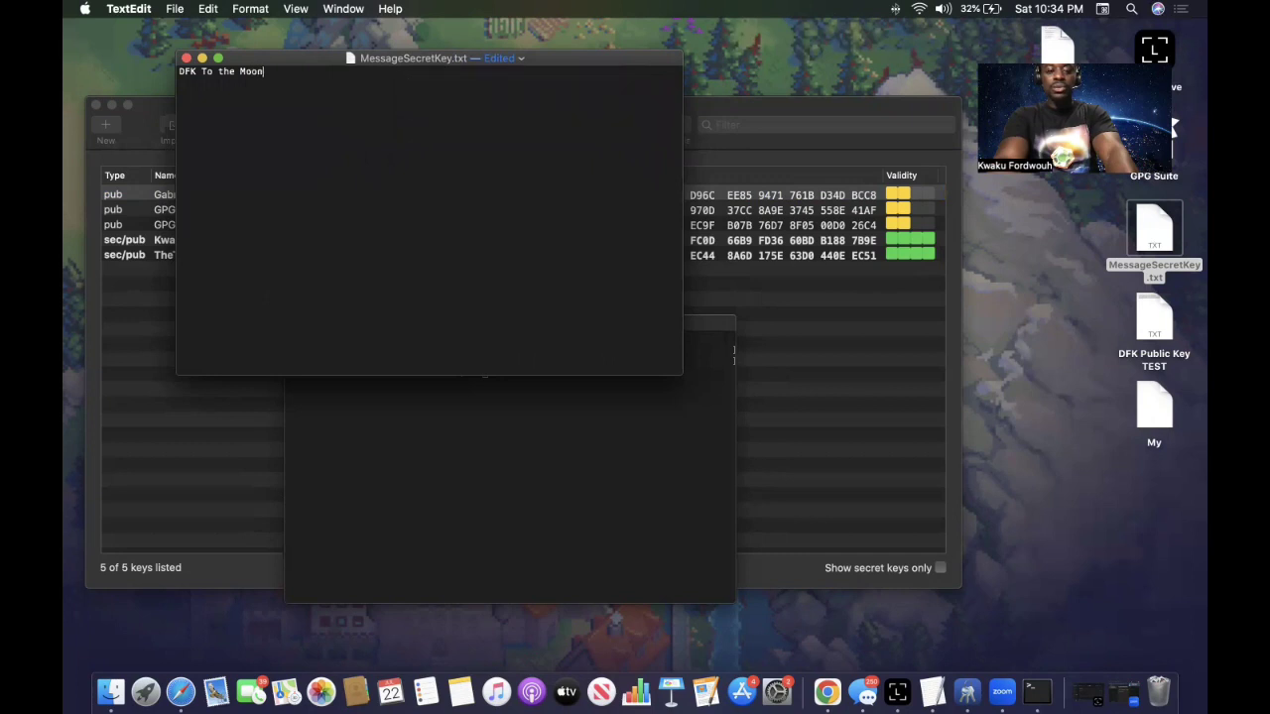
pyautogui.write('.... L')
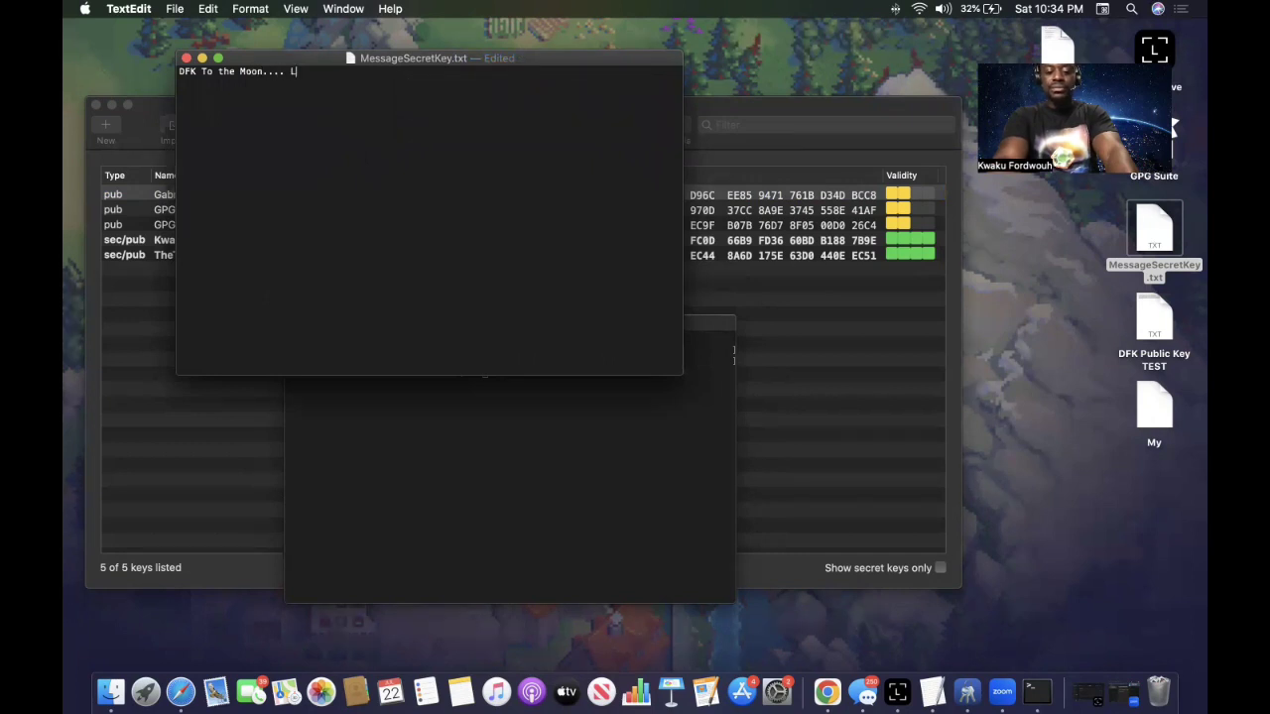
pyautogui.write('ets see when ')
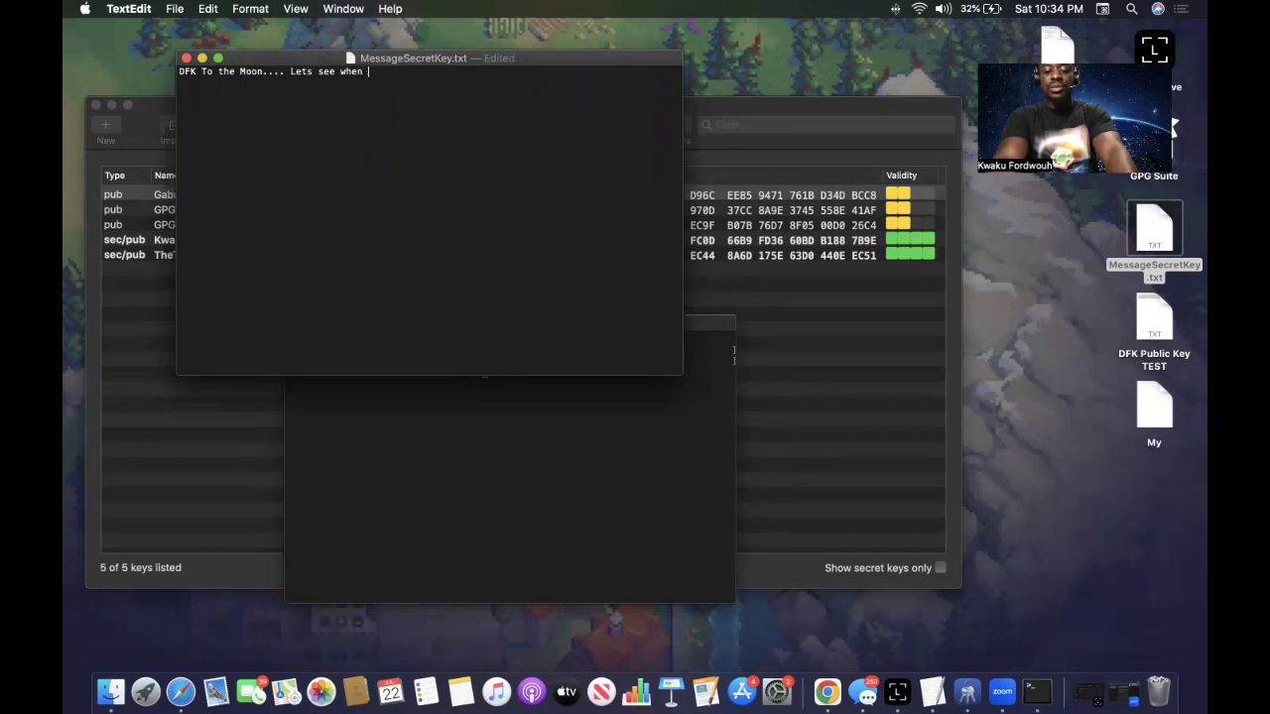
pyautogui.write('this happens')
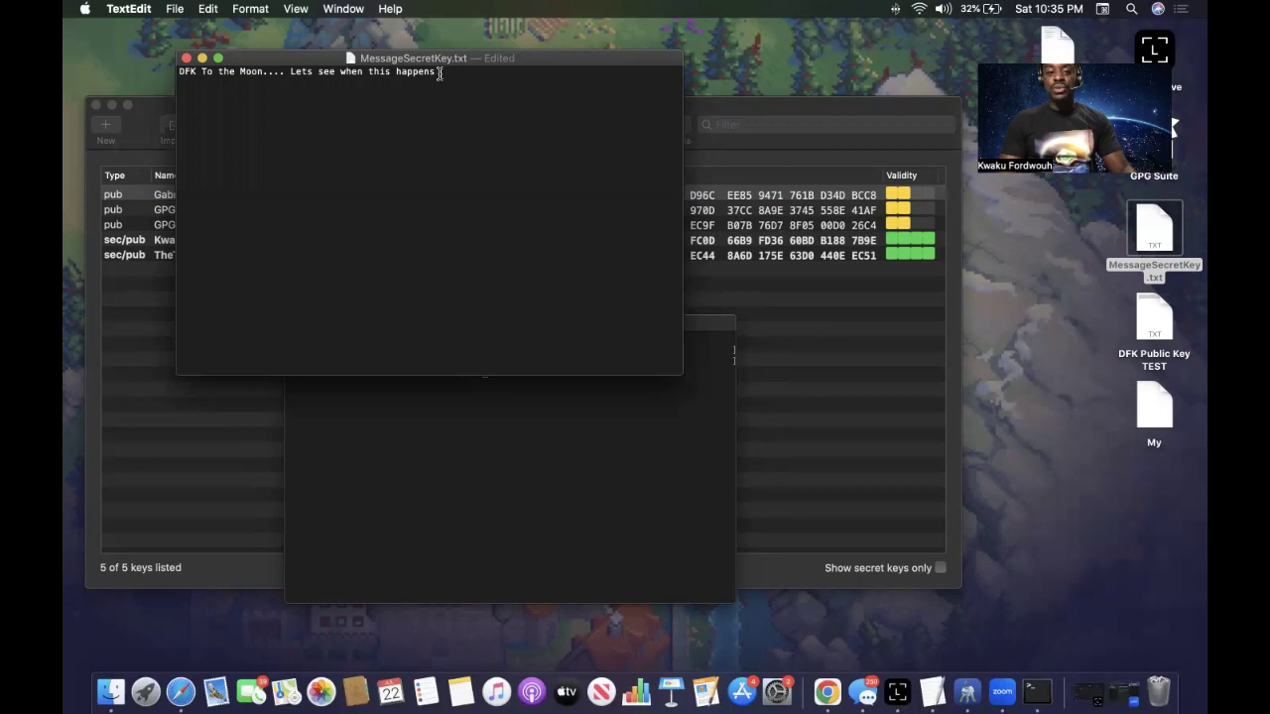
# Select the message line and apply Services > OpenPGP: Encrypt Selection to it.
pyautogui.moveTo(441, 71); pyautogui.dragTo(174, 72)
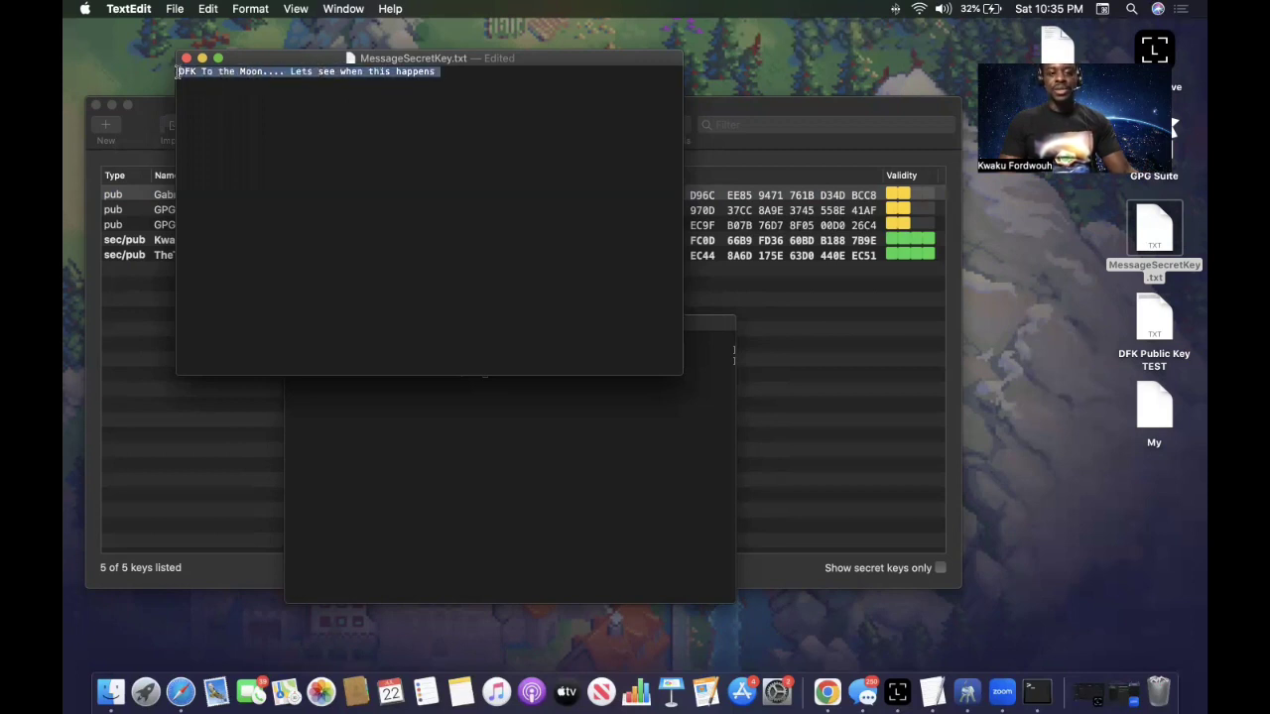
pyautogui.rightClick(207, 75)
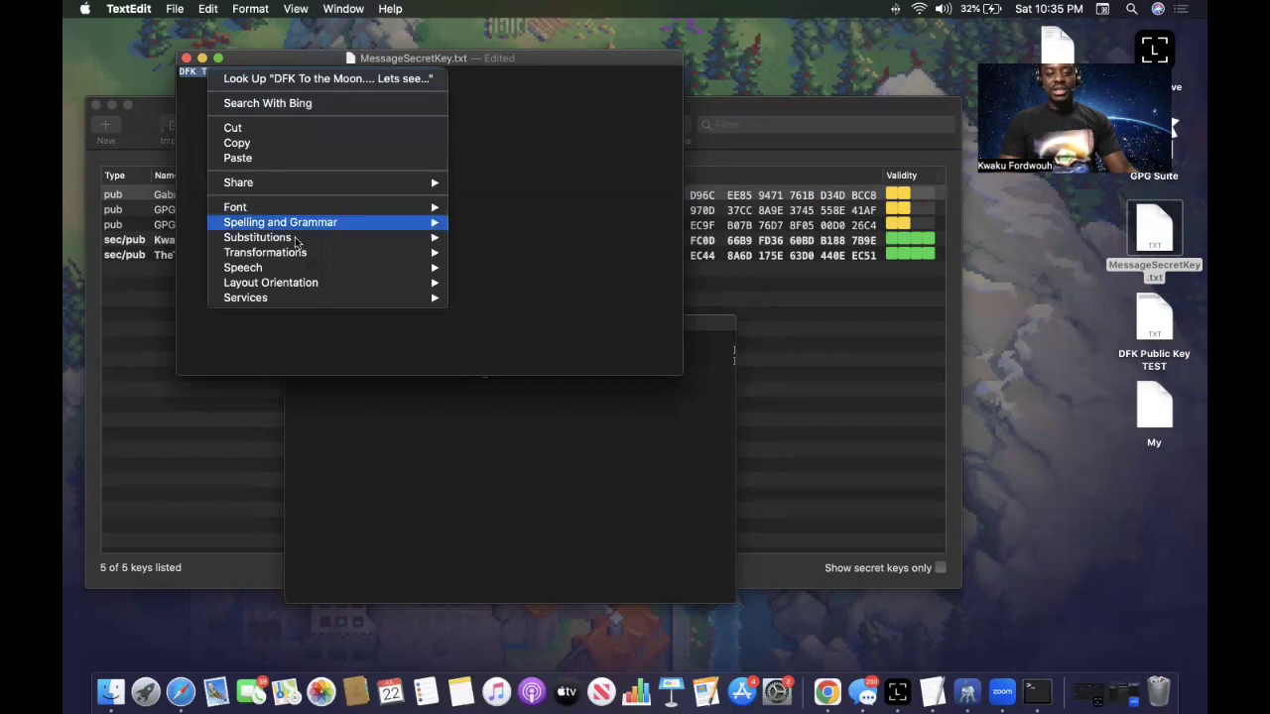
pyautogui.moveTo(305, 301)
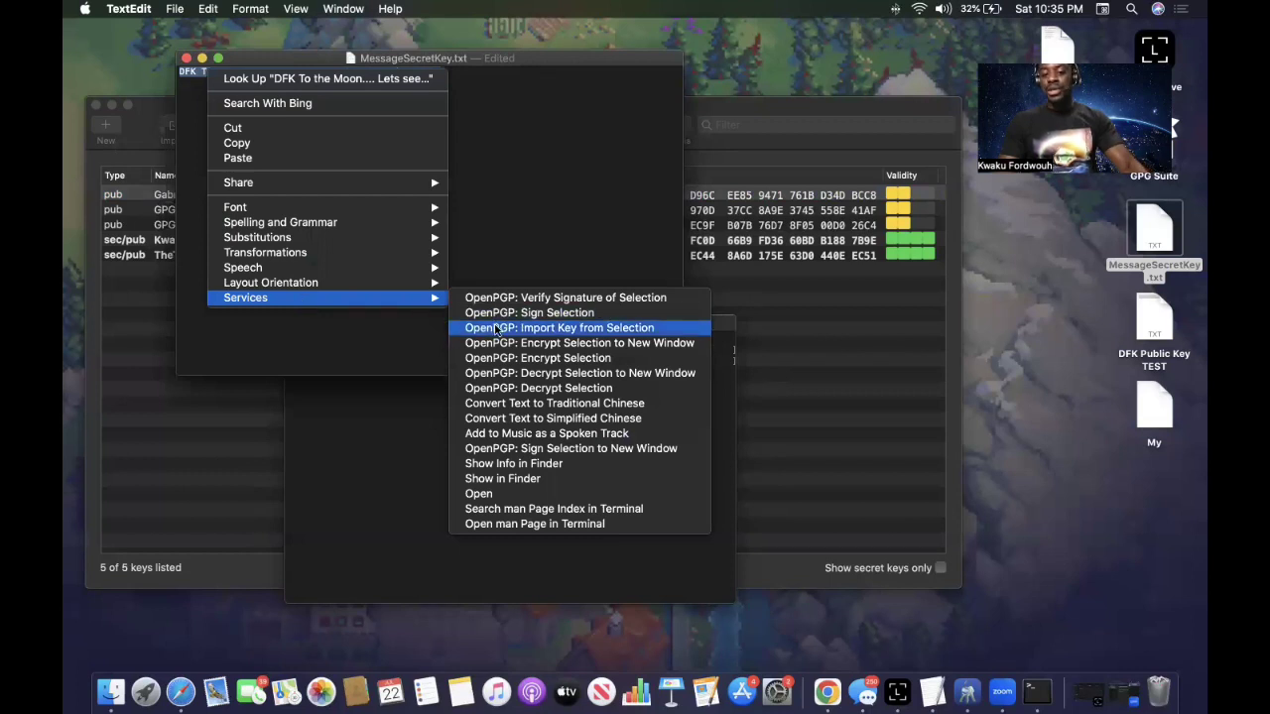
pyautogui.click(539, 358)
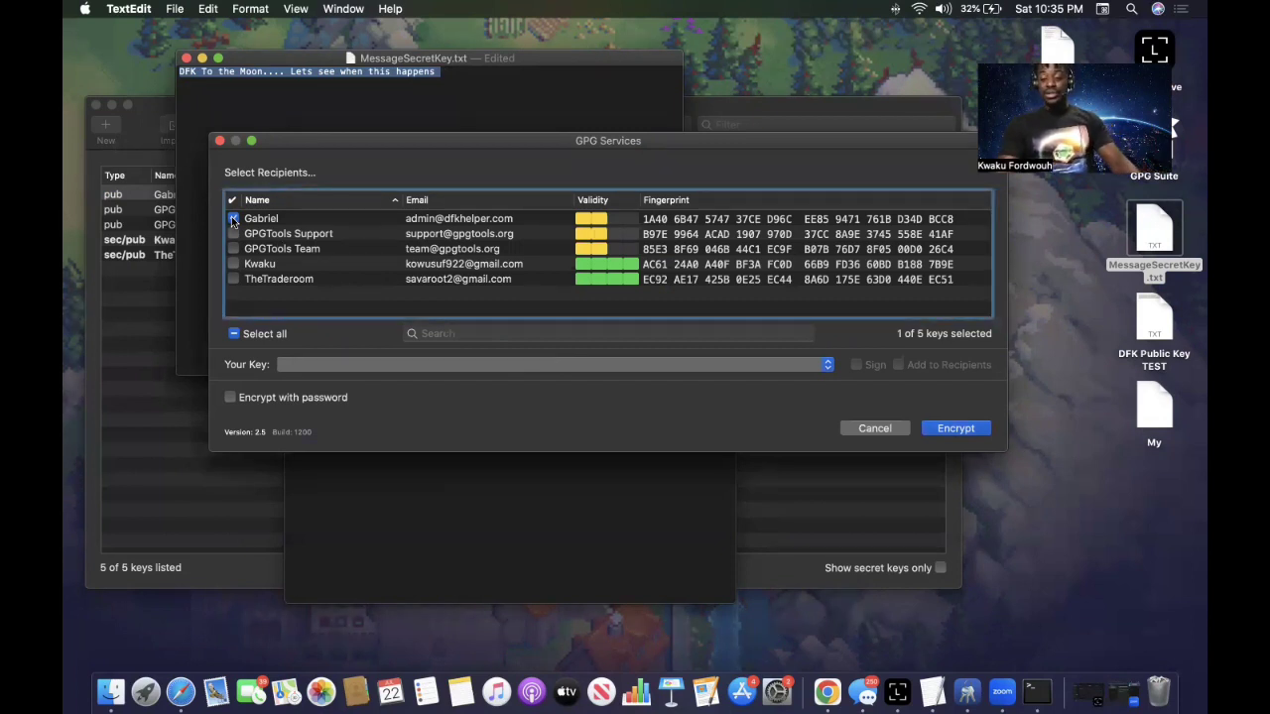
# Choose your other secret key for signing and encrypt the message to the checked recipient.
pyautogui.click(613, 364)
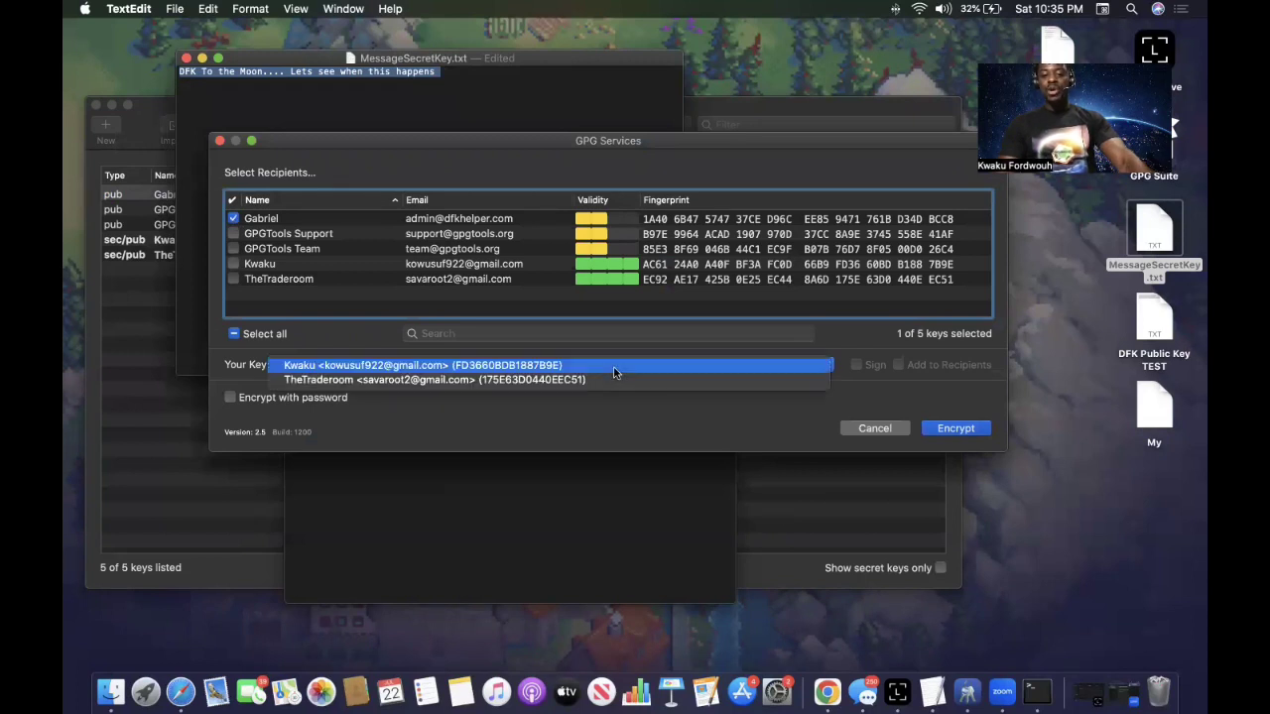
pyautogui.click(551, 381)
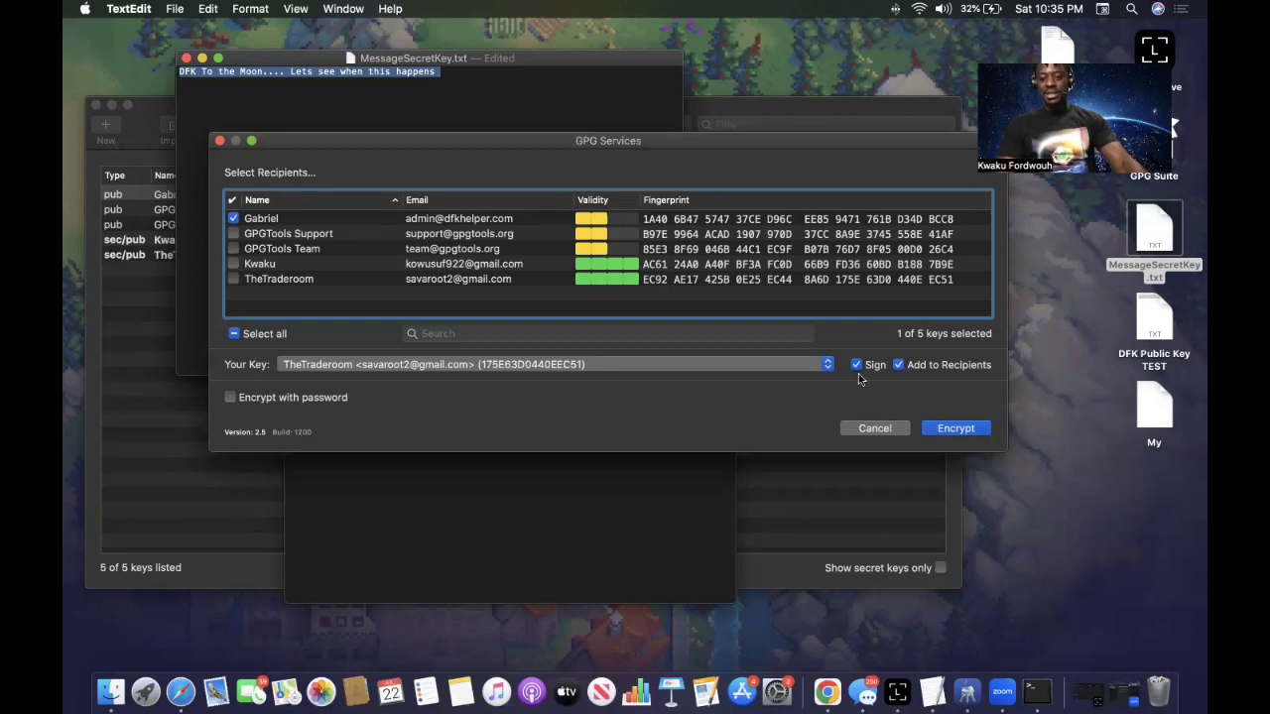
pyautogui.click(951, 431)
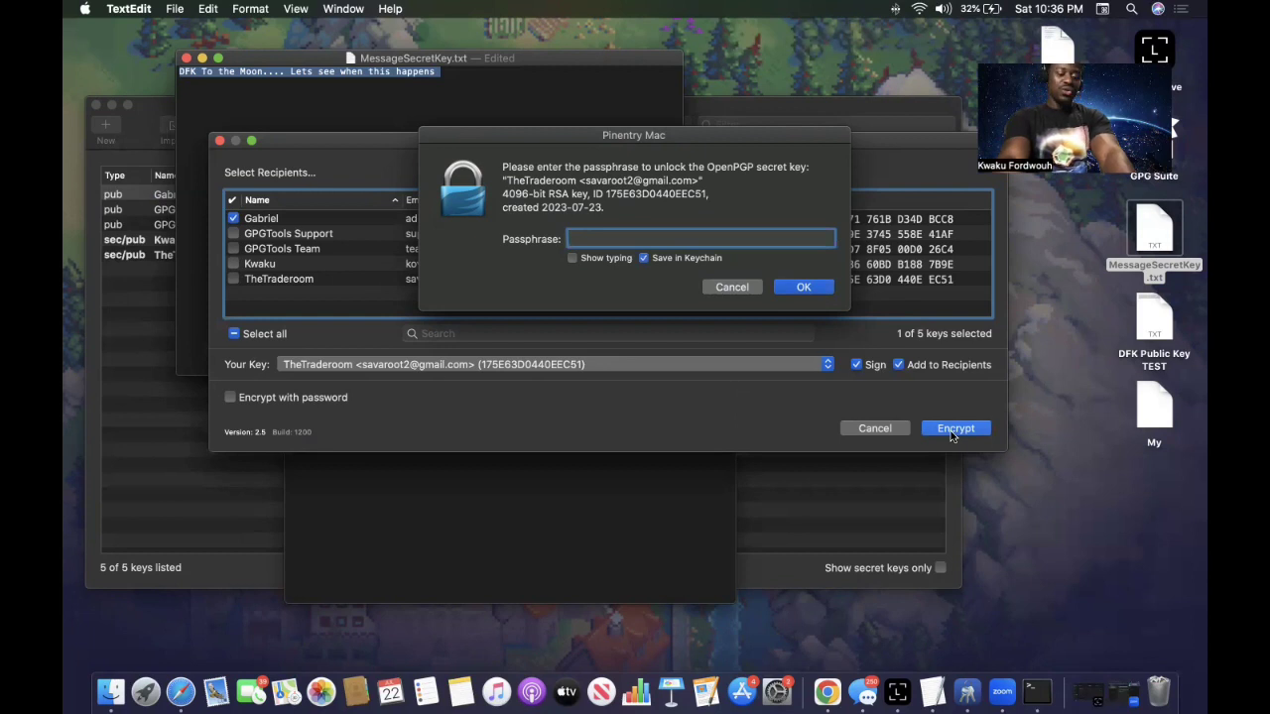
# Enter the signing key's passphrase in Pinentry Mac to finish encrypting MessageSecretKey.txt.
pyautogui.write('••••••')
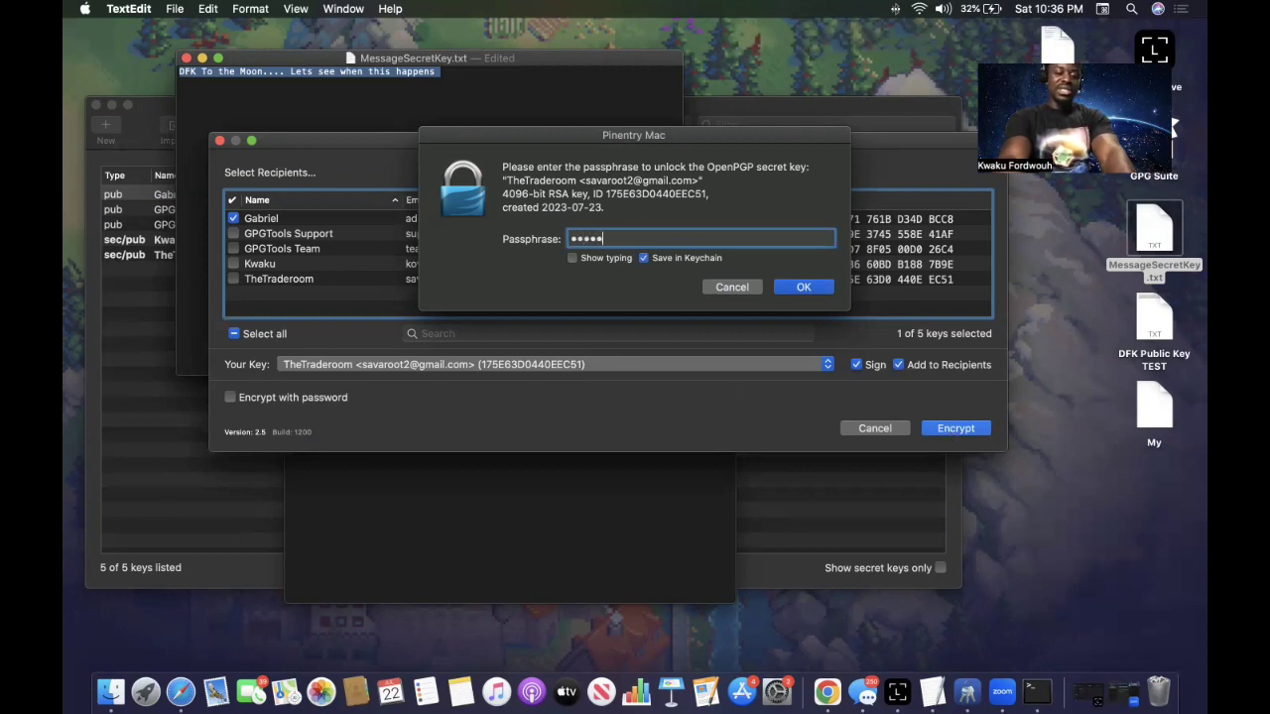
pyautogui.write('••')
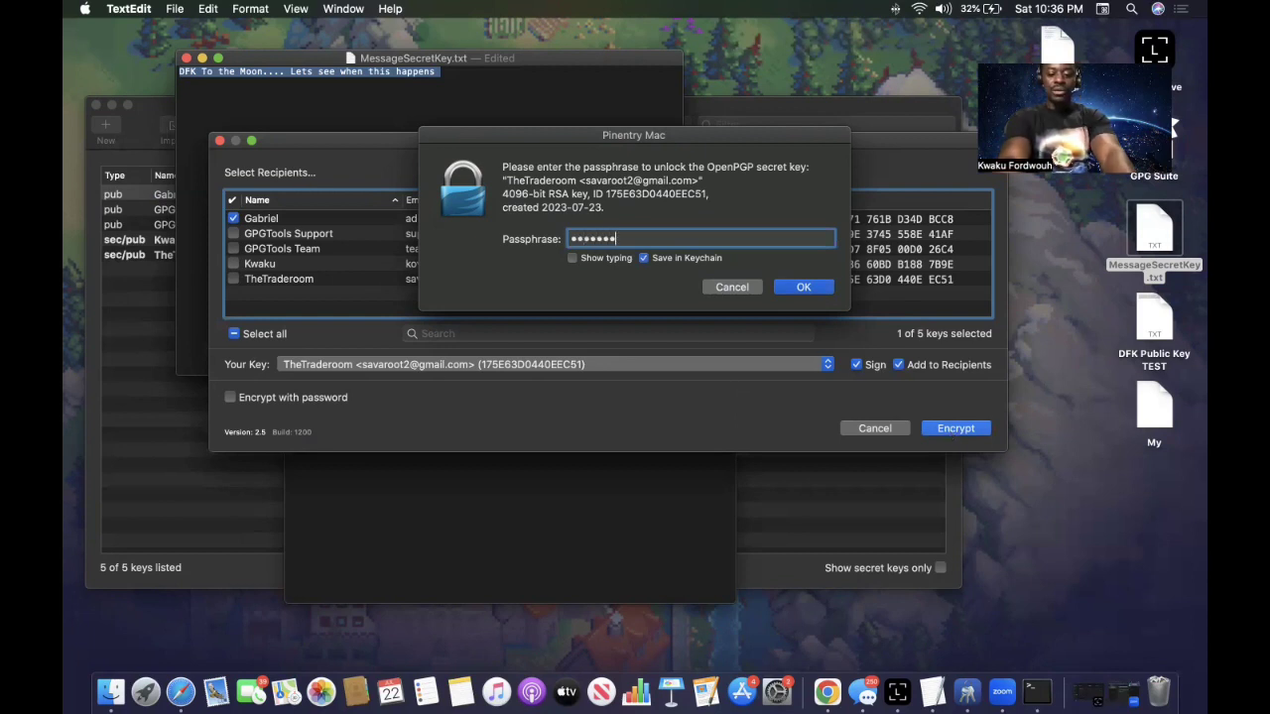
pyautogui.write('••••')
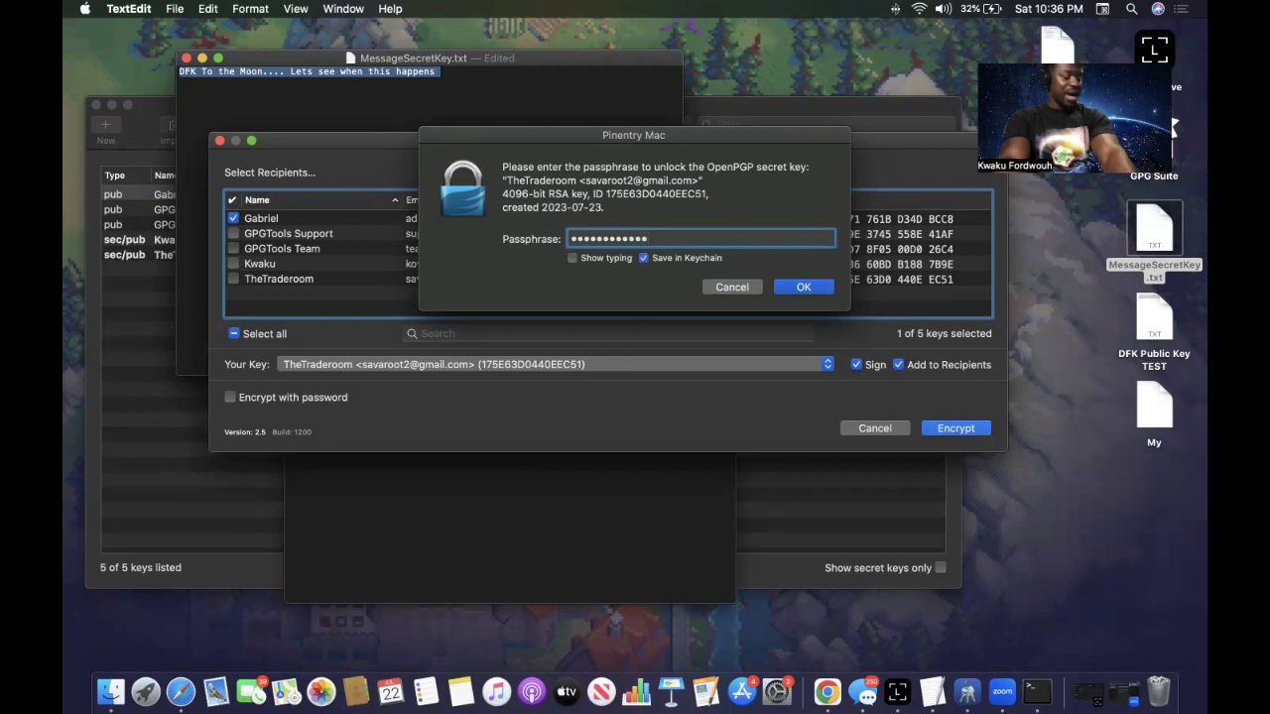
pyautogui.write('••••')
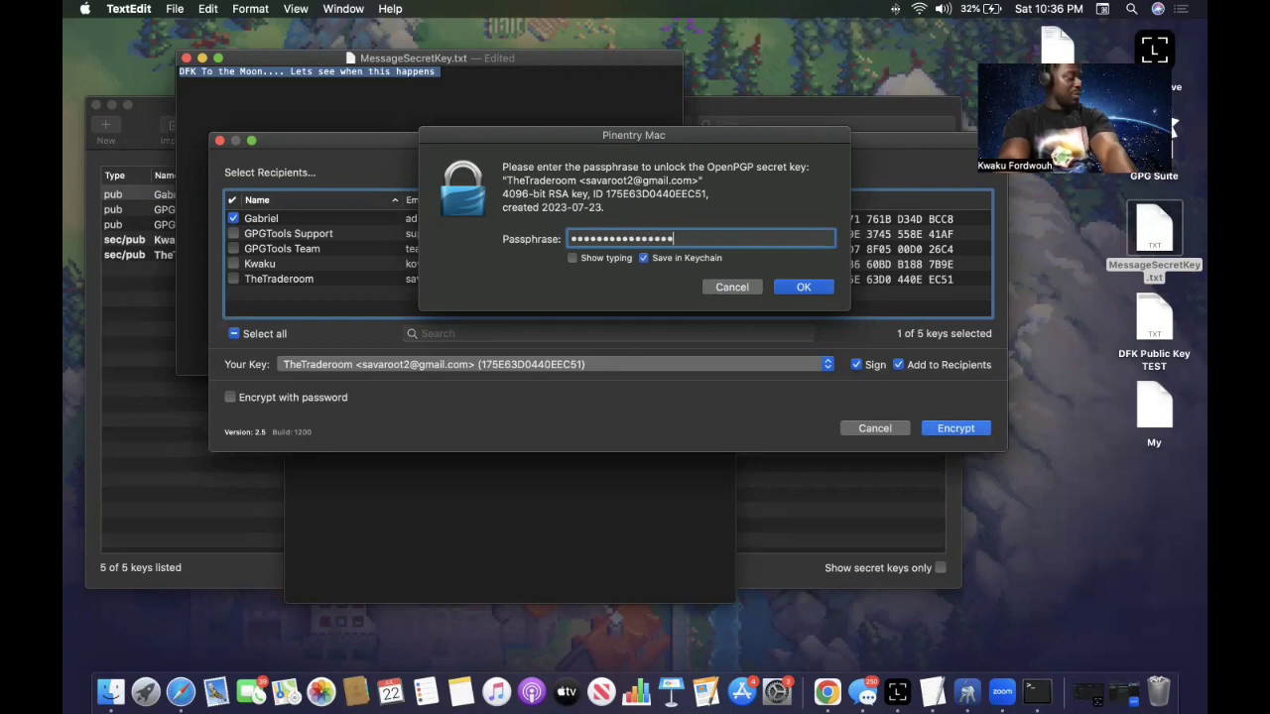
pyautogui.write('•')
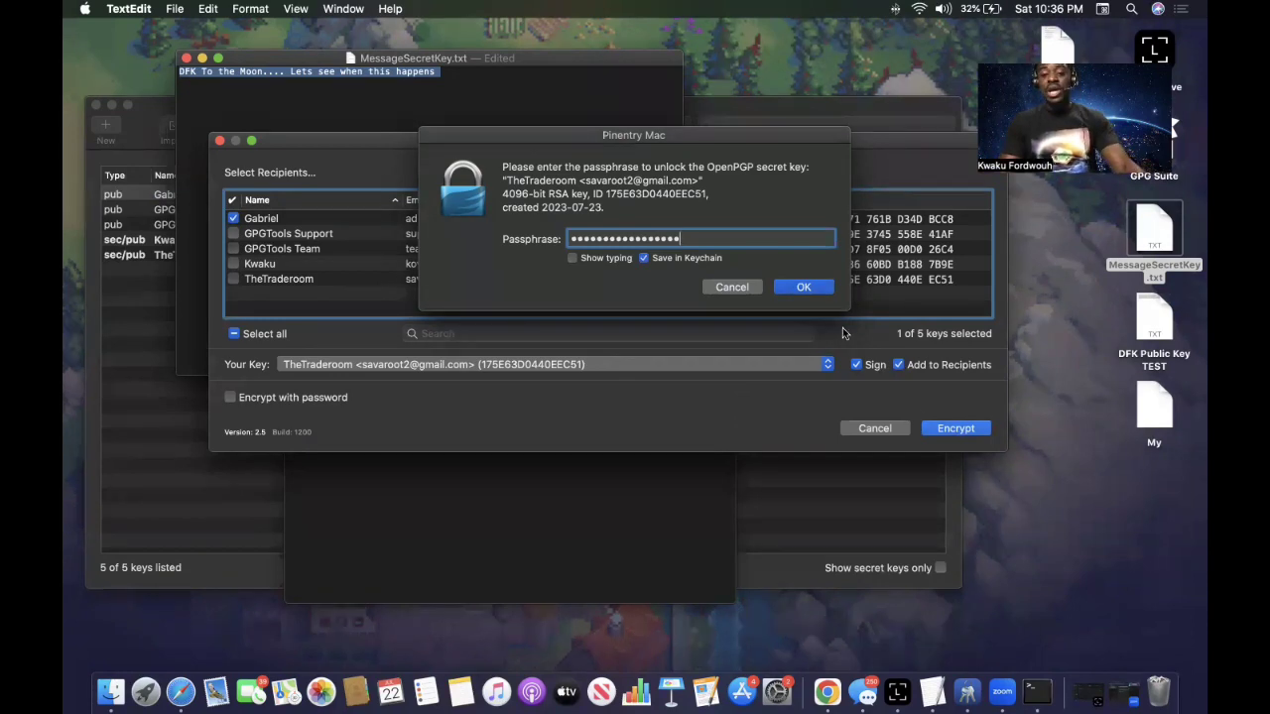
pyautogui.click(808, 286)
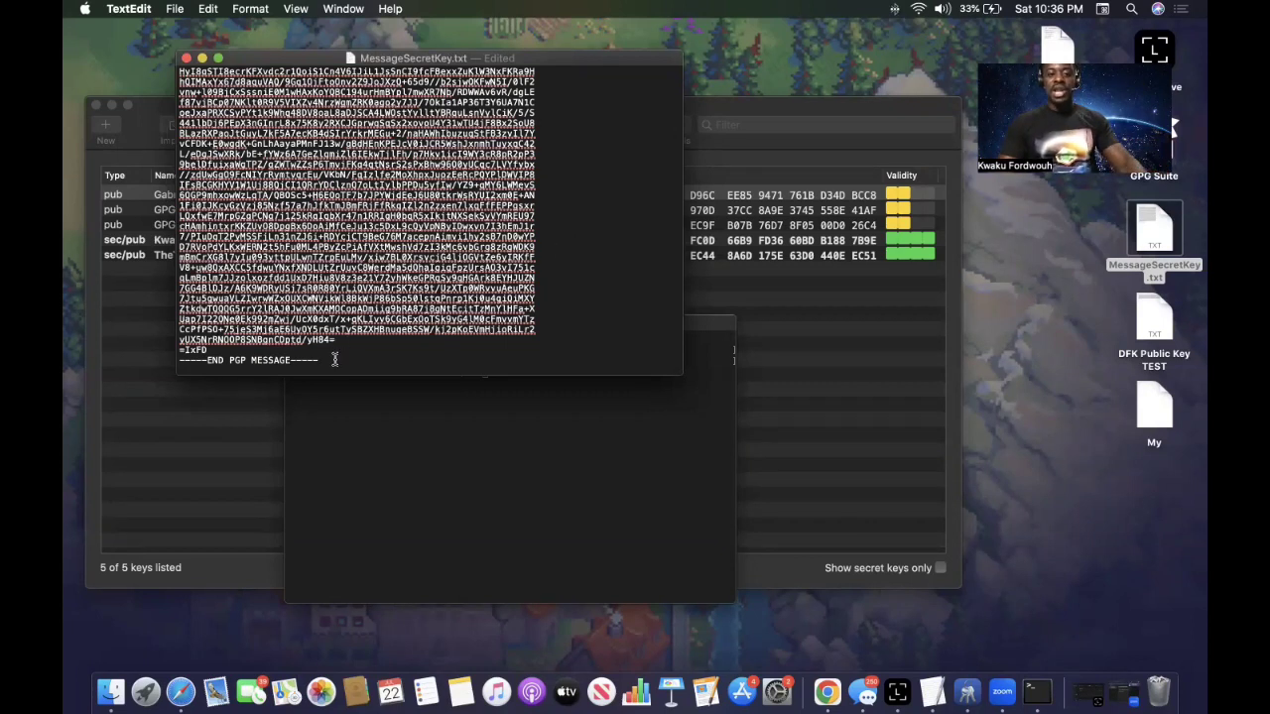
# Select the encrypted PGP MESSAGE block, then pick MessageSecretKey.txt on the desktop.
pyautogui.moveTo(334, 359); pyautogui.dragTo(179, 71)
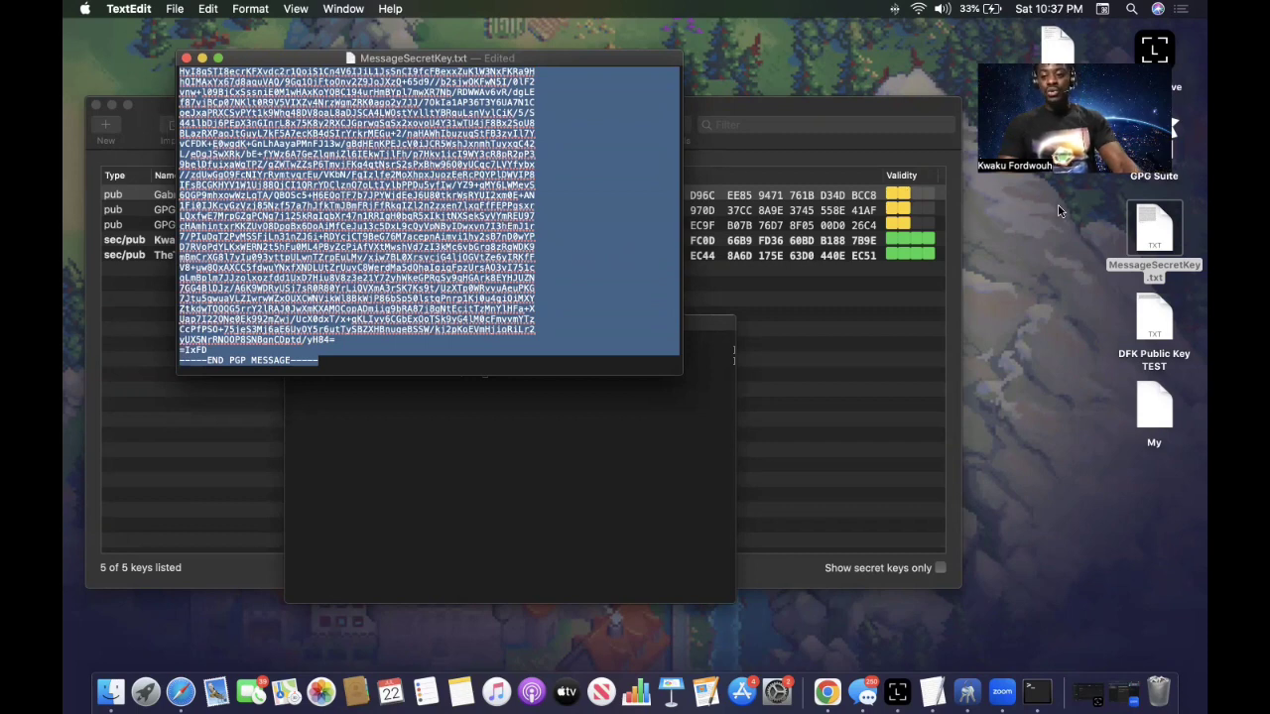
pyautogui.click(1156, 238)
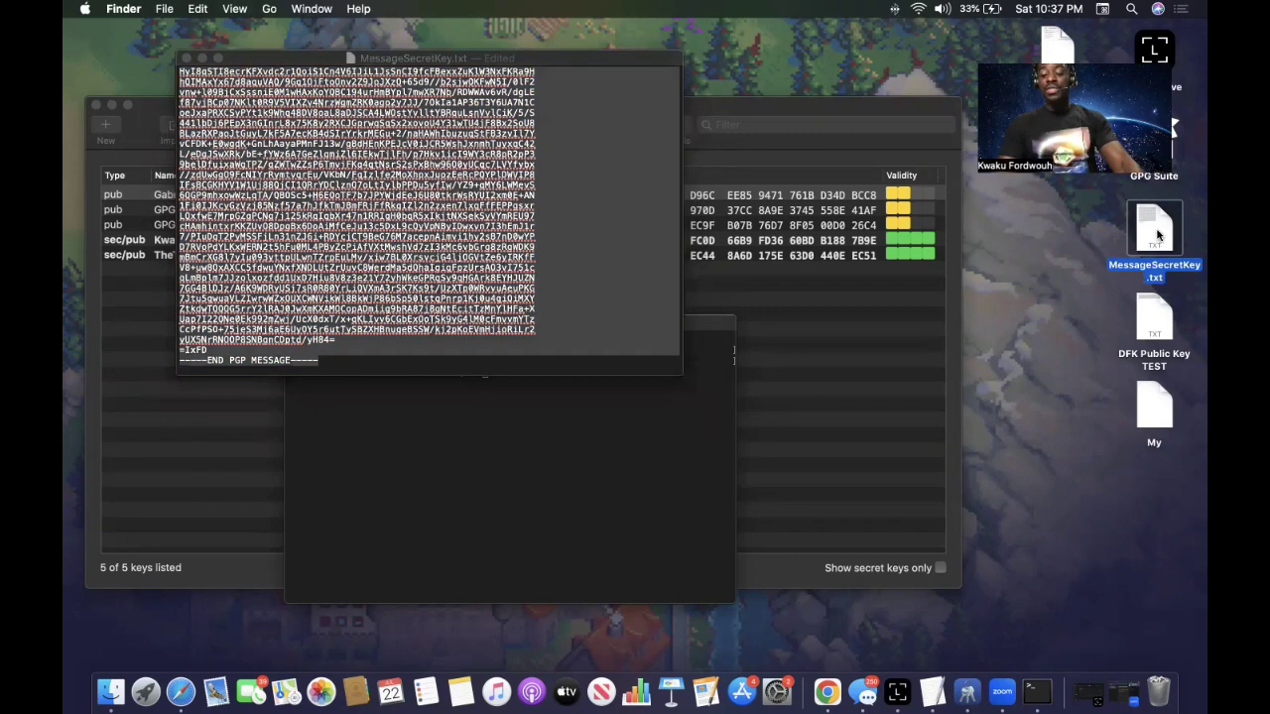